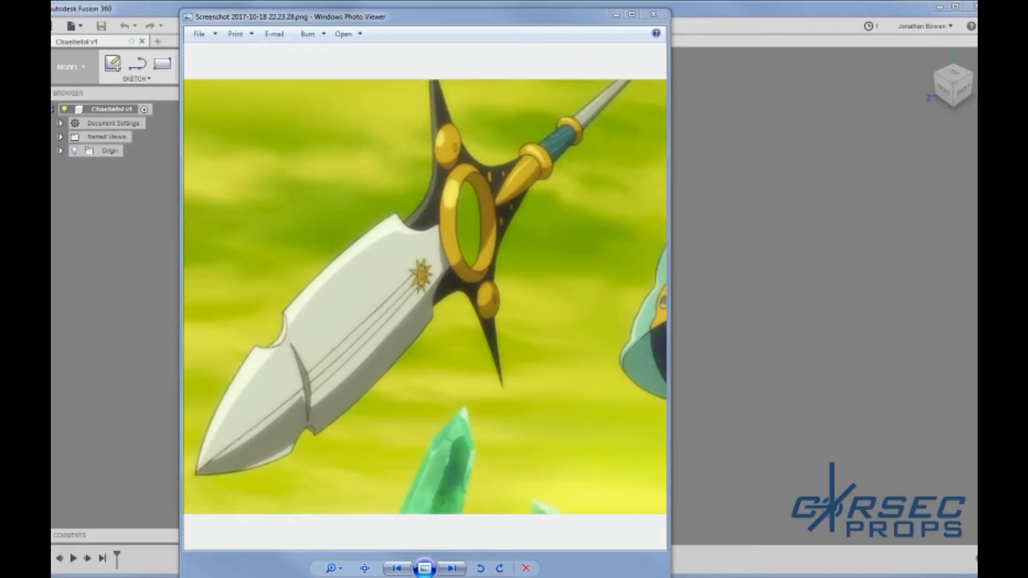
# Switch to the browser and look through the Chastiefol, Ban and King wiki pages for details on the spear and characters
pyautogui.click(388, 577)
pyautogui.click(454, 8)
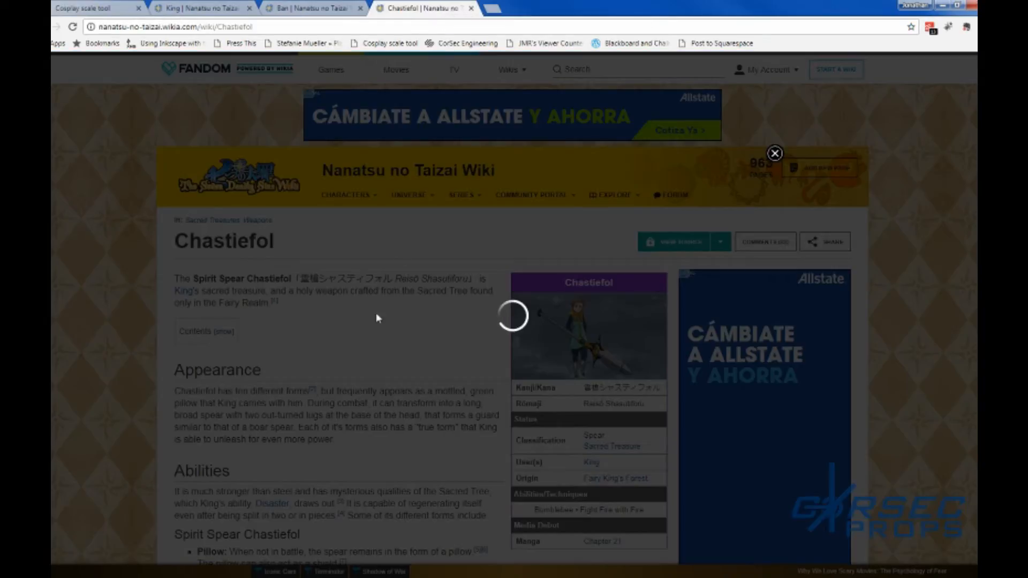
pyautogui.click(774, 154)
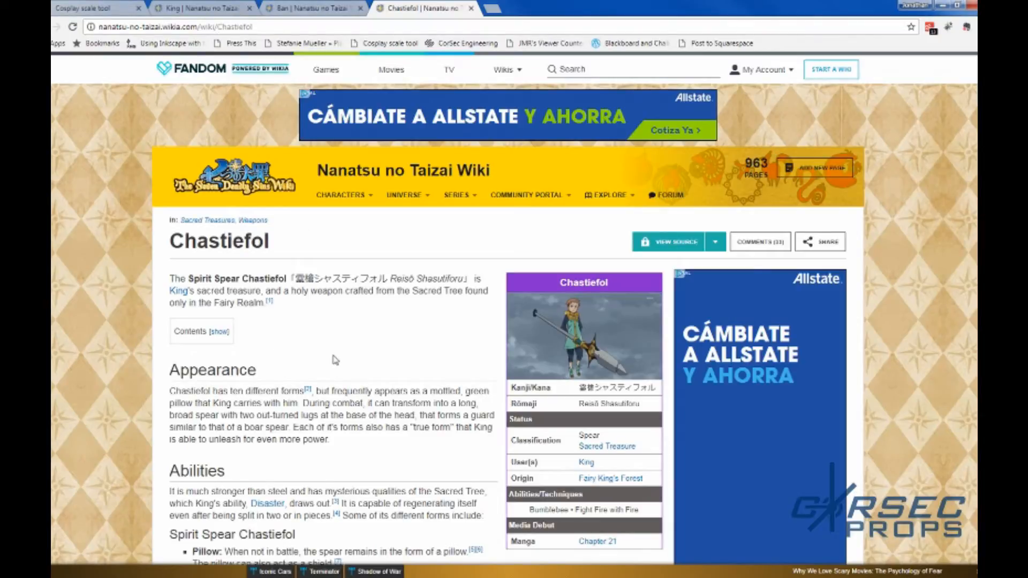
pyautogui.click(310, 6)
pyautogui.scroll(3, 285, 311)
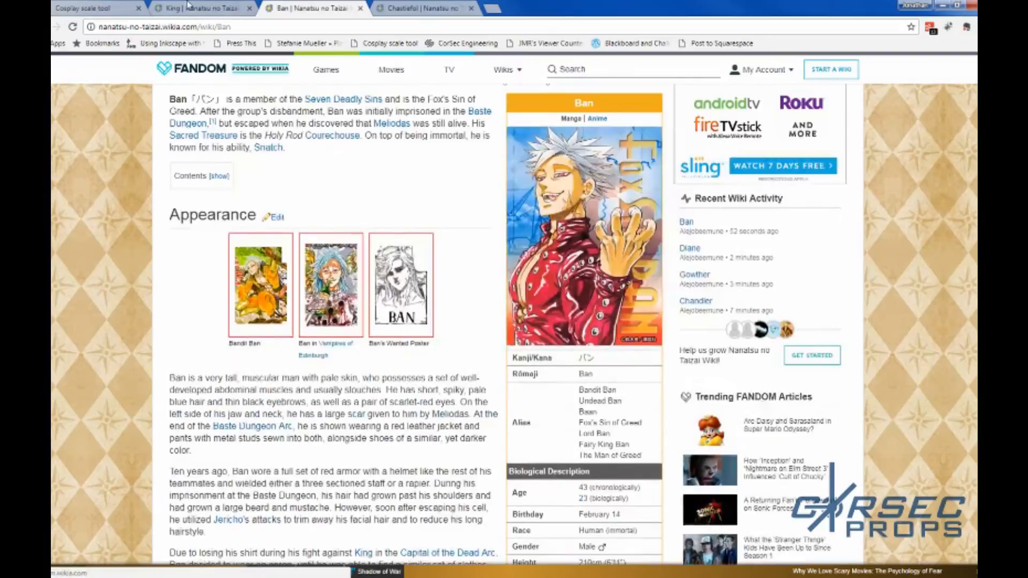
pyautogui.click(189, 6)
pyautogui.scroll(-2, 374, 279)
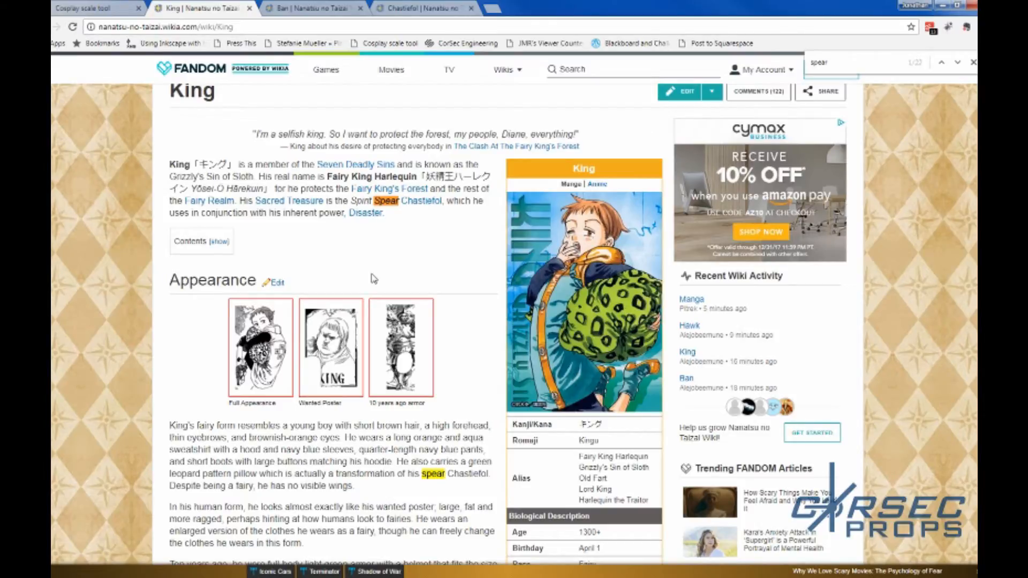
pyautogui.scroll(-2, 373, 278)
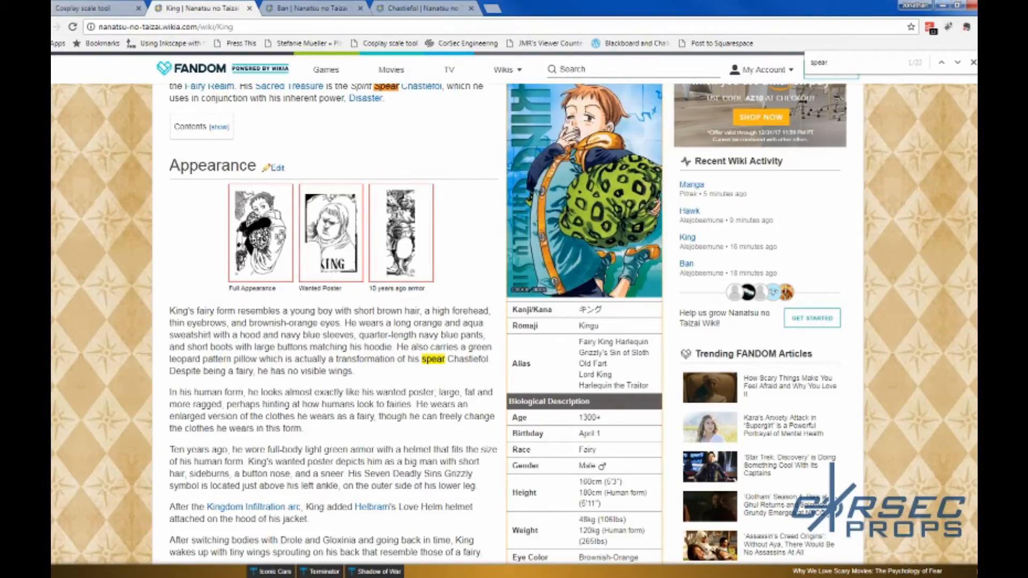
# Switch to Windows Photo Viewer and examine the reference screenshots of the spear, including a close view of its ringed butt end
pyautogui.hotkey('alt', 'Tab')
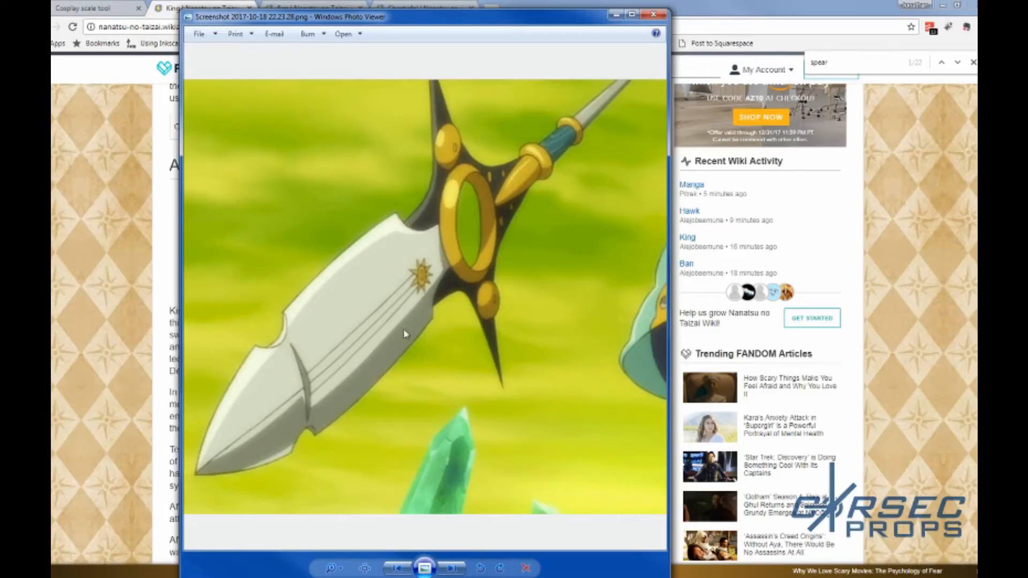
pyautogui.click(451, 569)
pyautogui.click(451, 569)
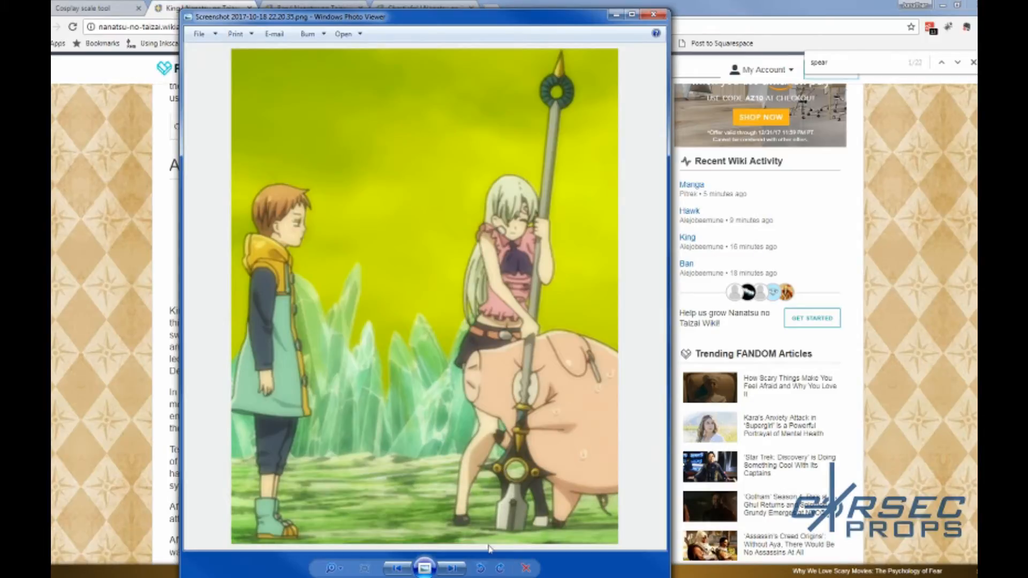
pyautogui.click(453, 568)
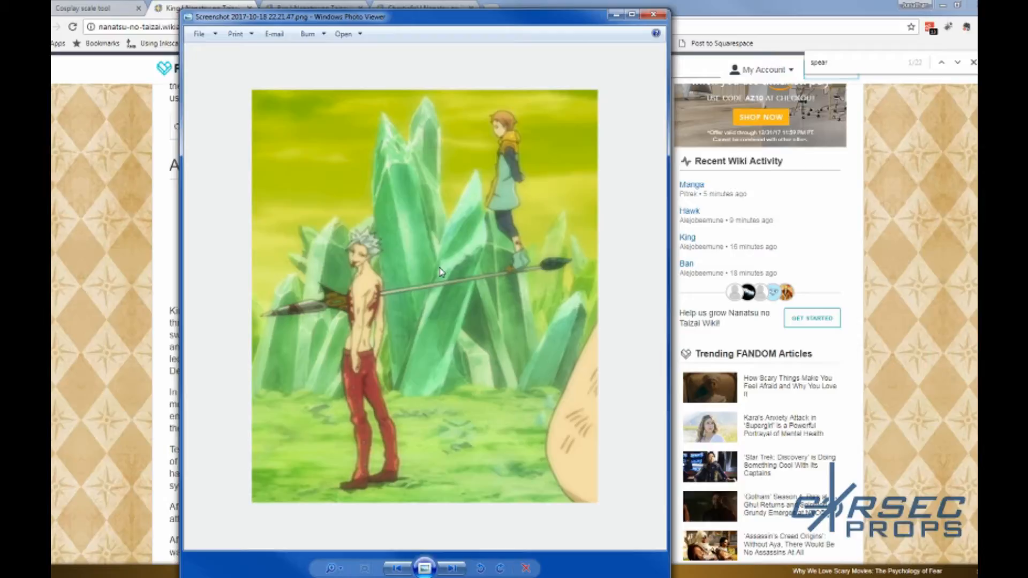
pyautogui.click(396, 568)
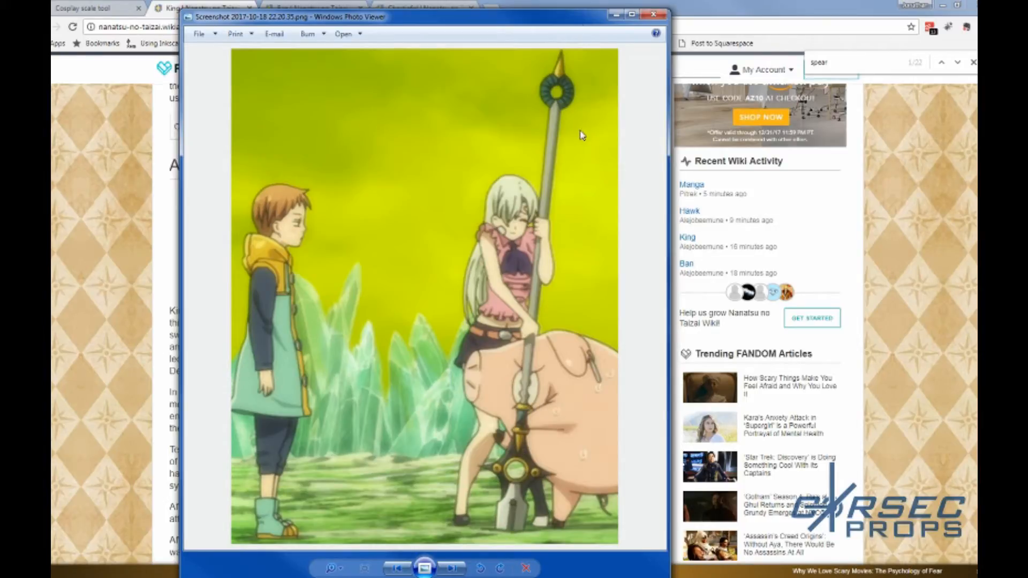
pyautogui.scroll(3, 584, 110)
pyautogui.scroll(2, 576, 99)
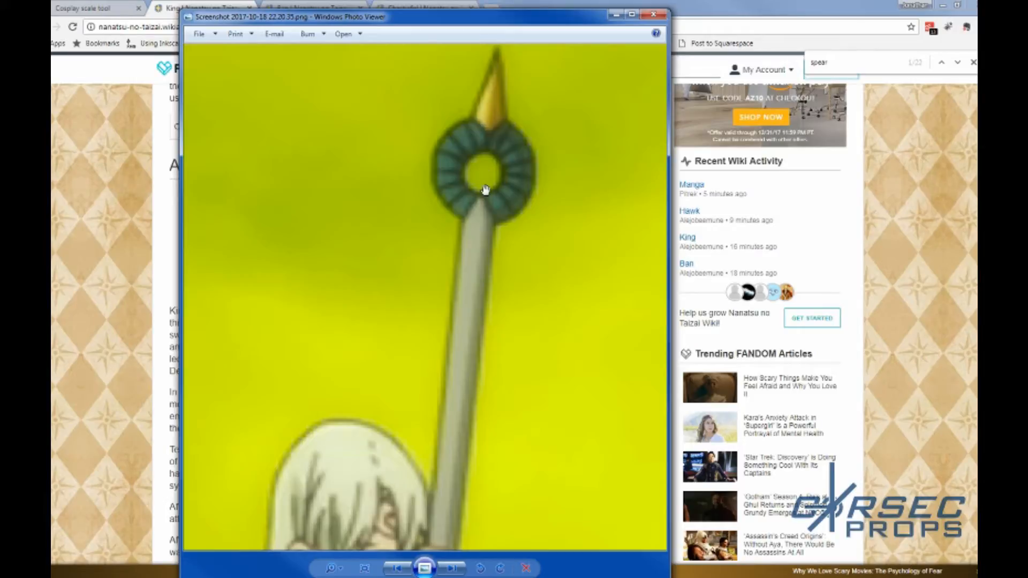
pyautogui.scroll(-5, 485, 189)
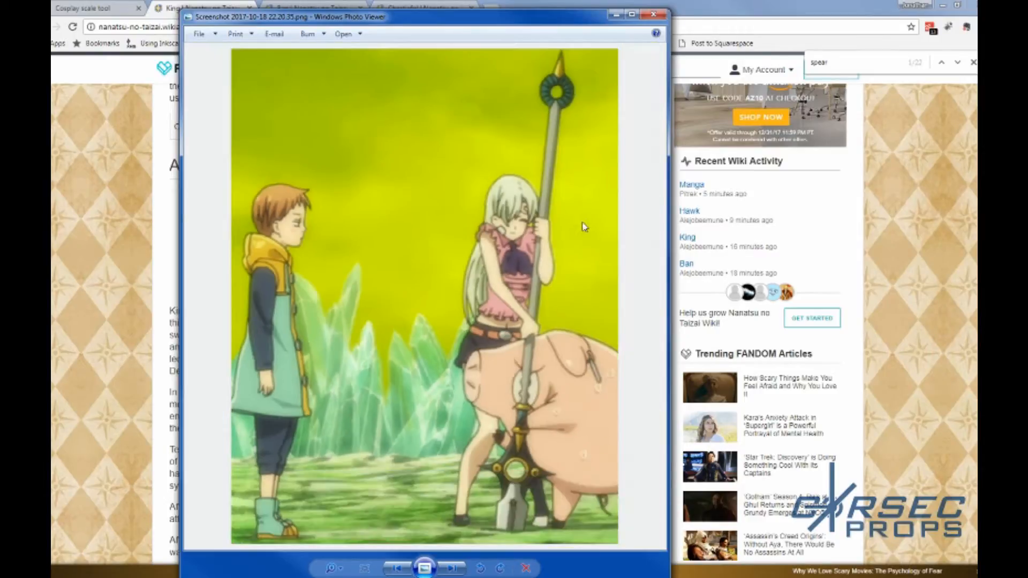
pyautogui.scroll(-2, 584, 169)
# Switch to the Cosplay scale tool in the browser and draw the baseline over King from head to feet, about 284 px long
pyautogui.click(75, 8)
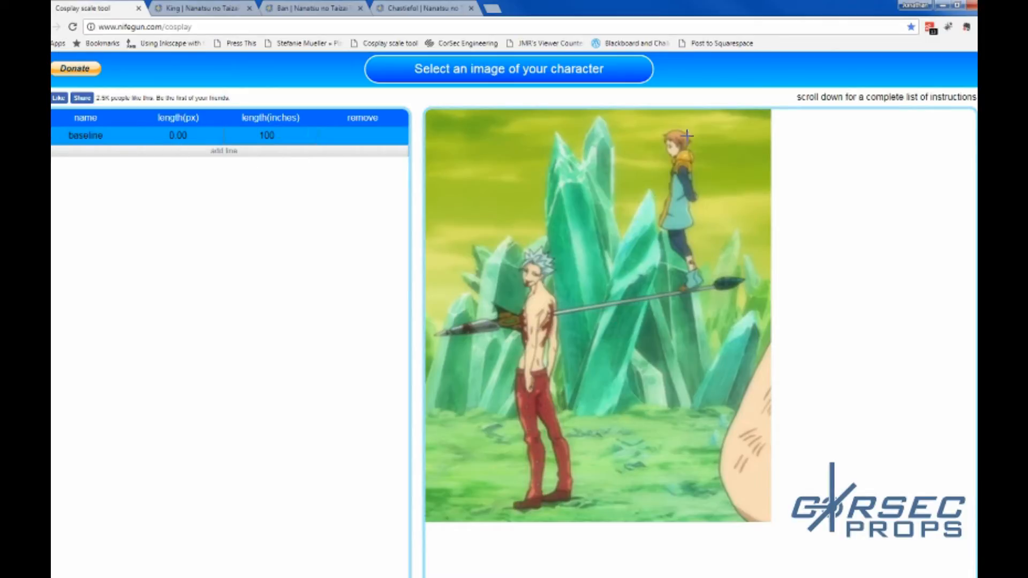
pyautogui.moveTo(674, 128); pyautogui.dragTo(693, 284)
# Look up King's fairy-form and human-form height and weight in the biological description of his wiki page
pyautogui.click(217, 9)
pyautogui.scroll(-1, 569, 457)
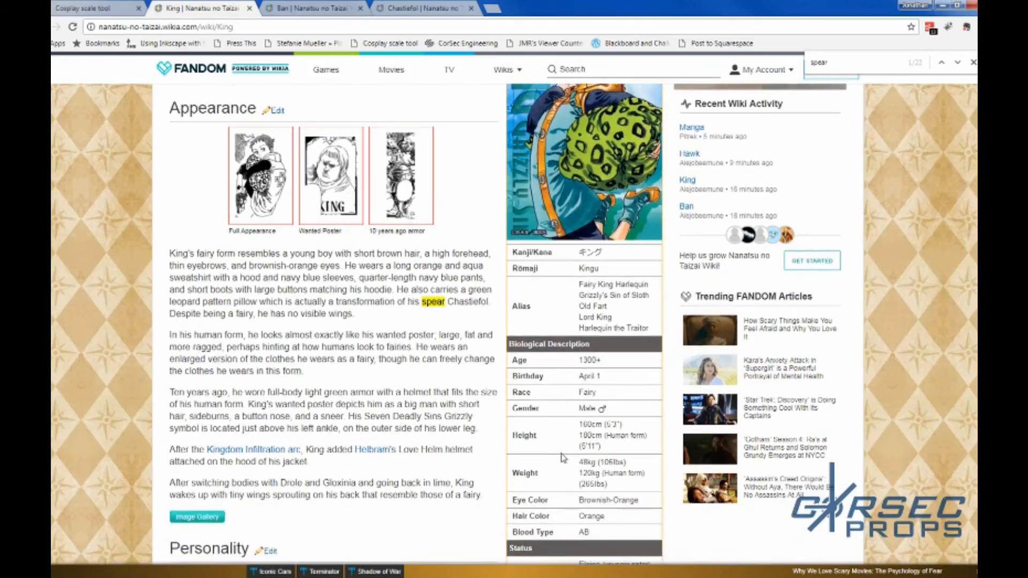
pyautogui.moveTo(579, 436); pyautogui.dragTo(653, 436)
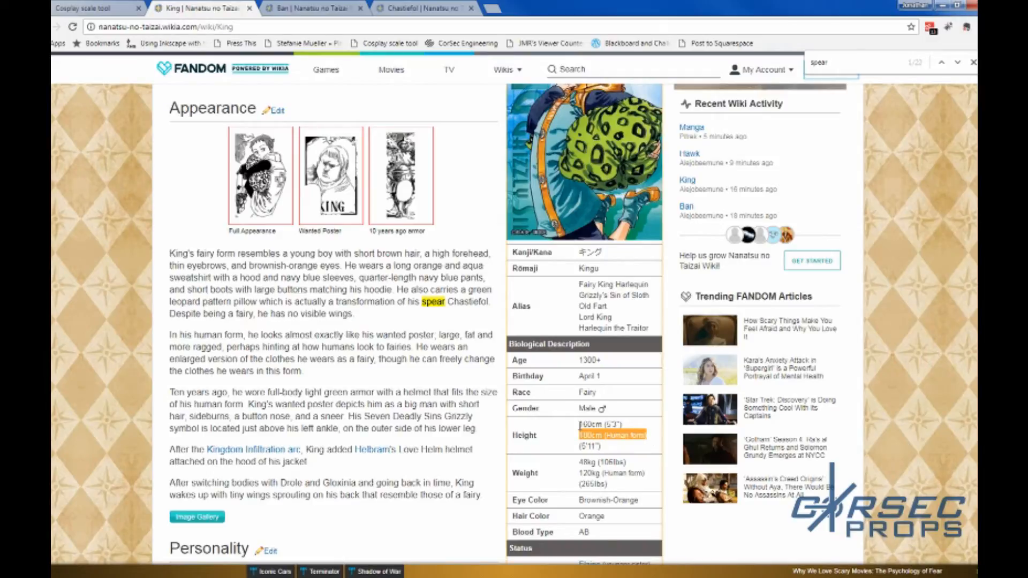
pyautogui.moveTo(579, 471); pyautogui.dragTo(616, 490)
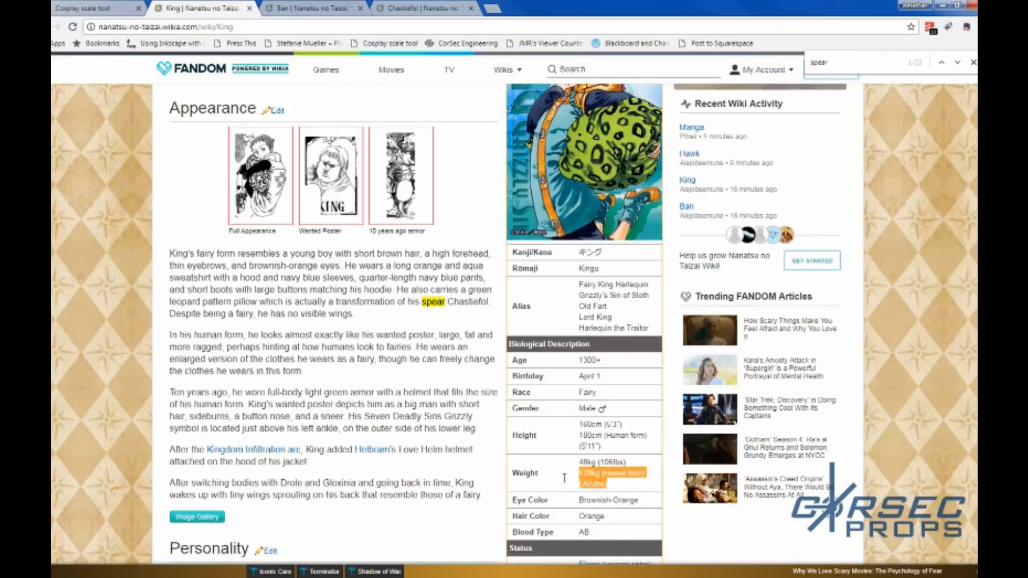
pyautogui.scroll(-9, 373, 302)
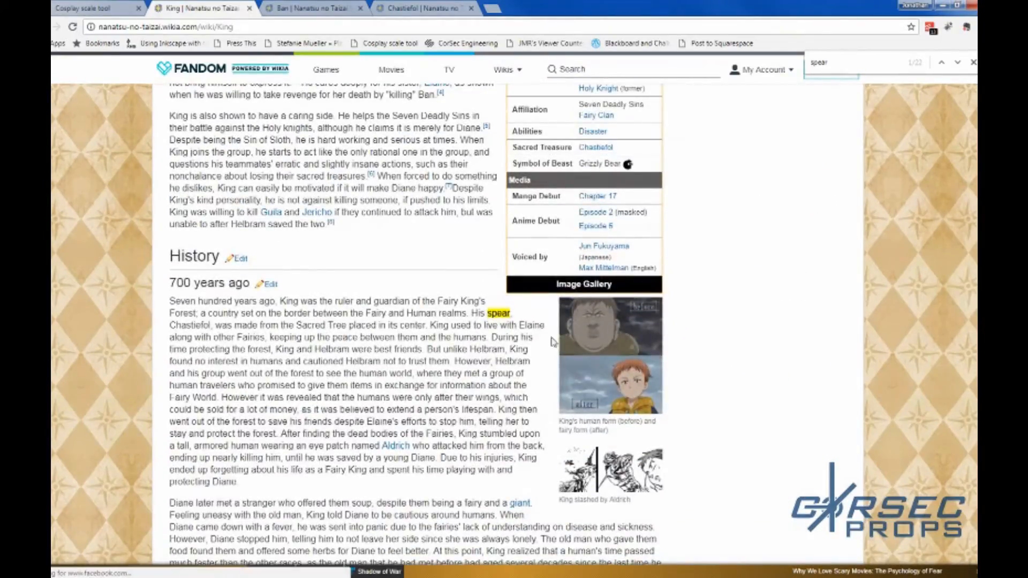
pyautogui.scroll(10, 467, 353)
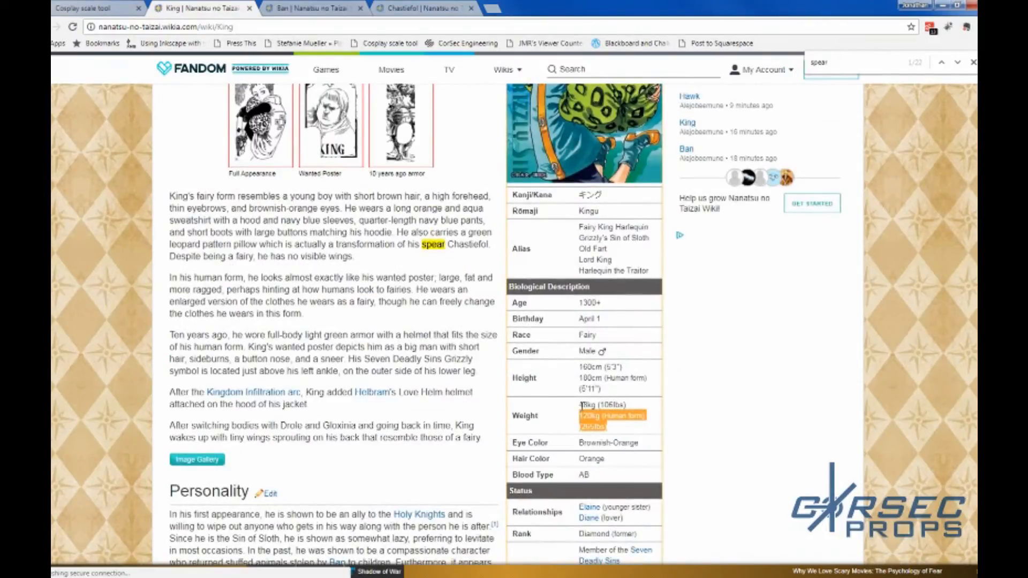
pyautogui.doubleClick(589, 367)
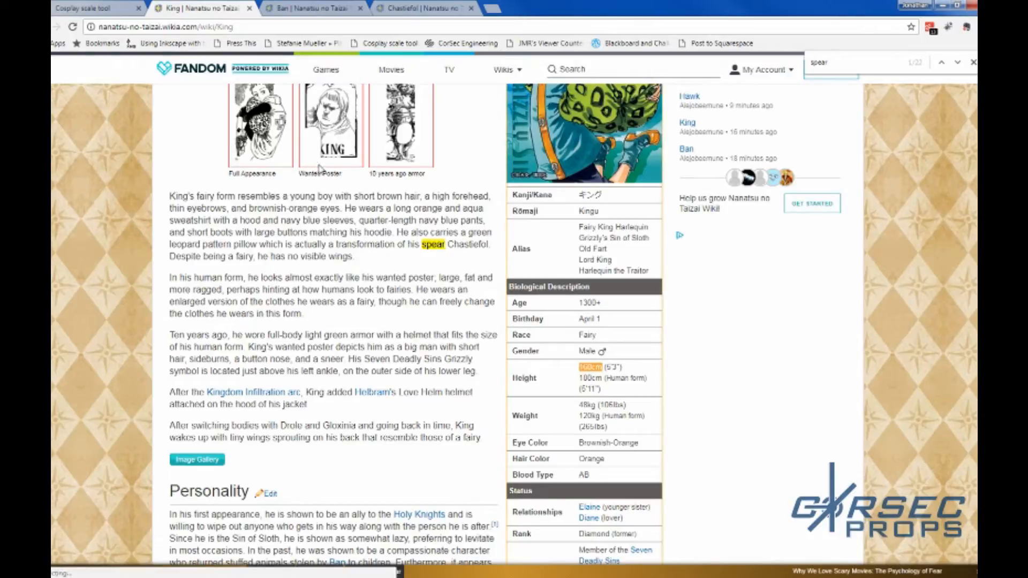
# Set the baseline length in the scale tool to 1600, using King's fairy-form height in millimetres
pyautogui.click(80, 8)
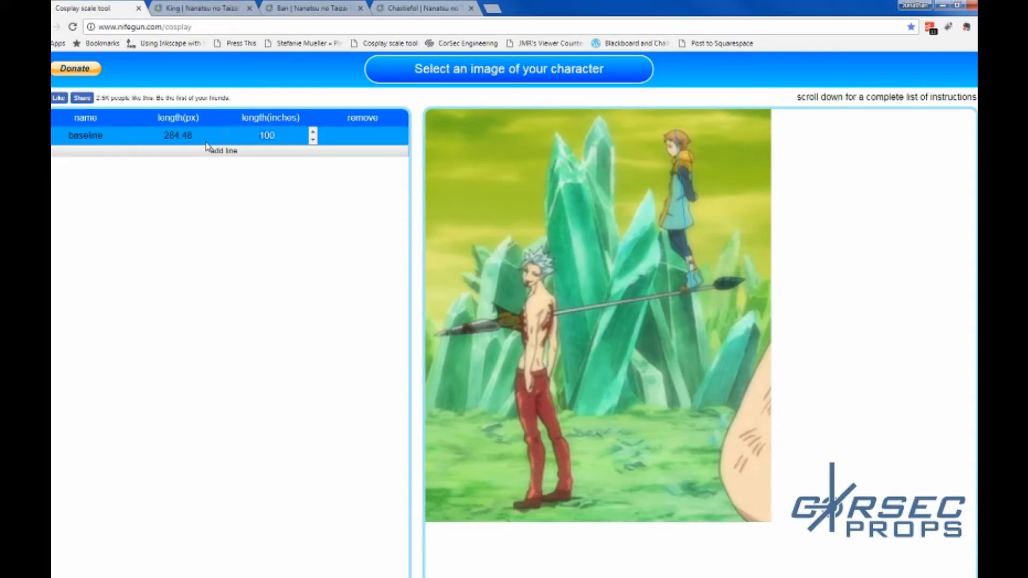
pyautogui.click(201, 8)
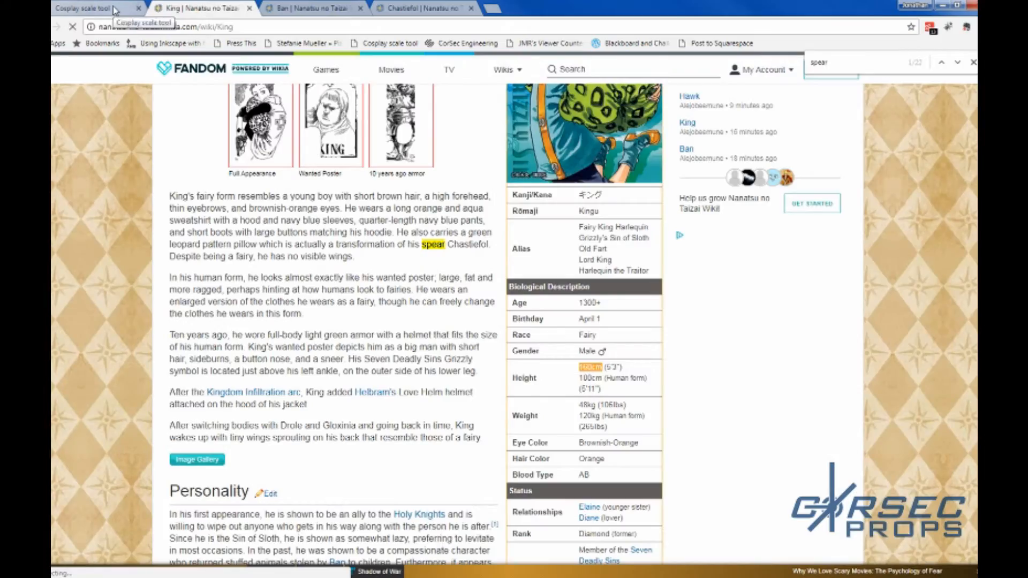
pyautogui.click(114, 9)
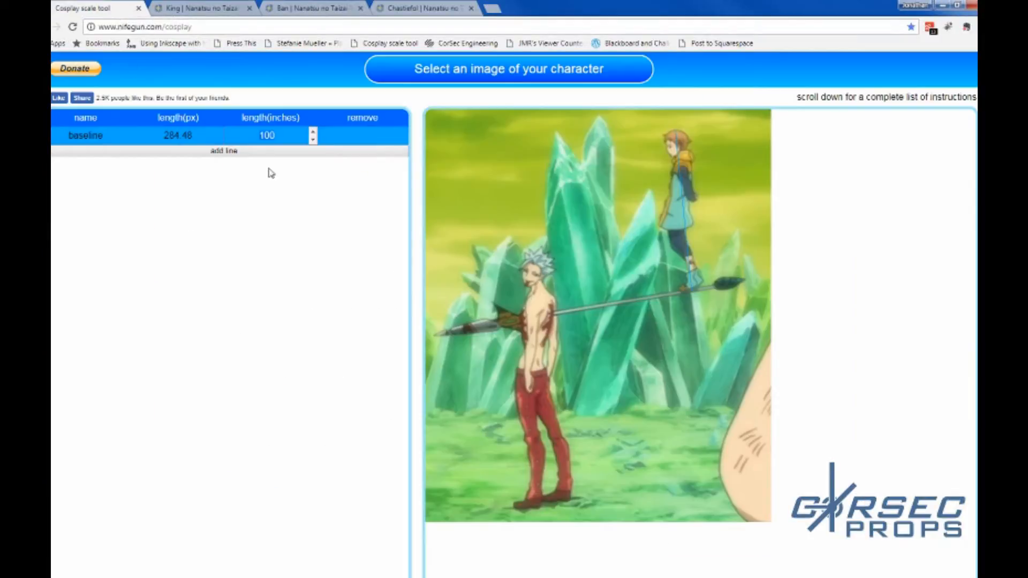
pyautogui.write('0')
pyautogui.click(274, 224)
pyautogui.click(275, 135)
# Add a measuring line and draw it along the whole spear from blade tip to butt end, about 546 px long
pyautogui.click(224, 152)
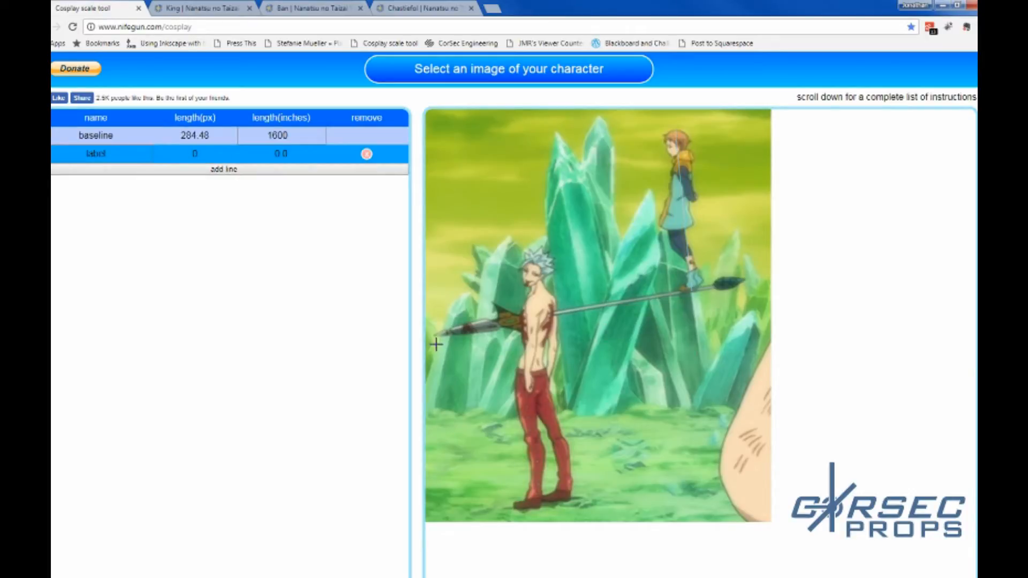
pyautogui.moveTo(435, 336); pyautogui.dragTo(744, 279)
# Open Calculator and convert a 3000 mm spear length to feet by dividing it by 25.4 and by 12
pyautogui.click(209, 577)
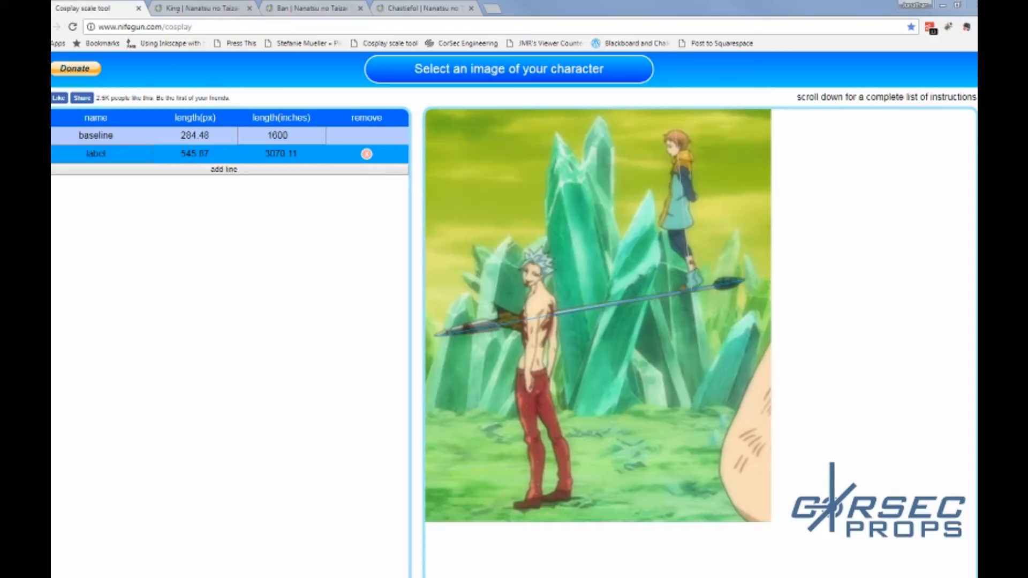
pyautogui.press('super')
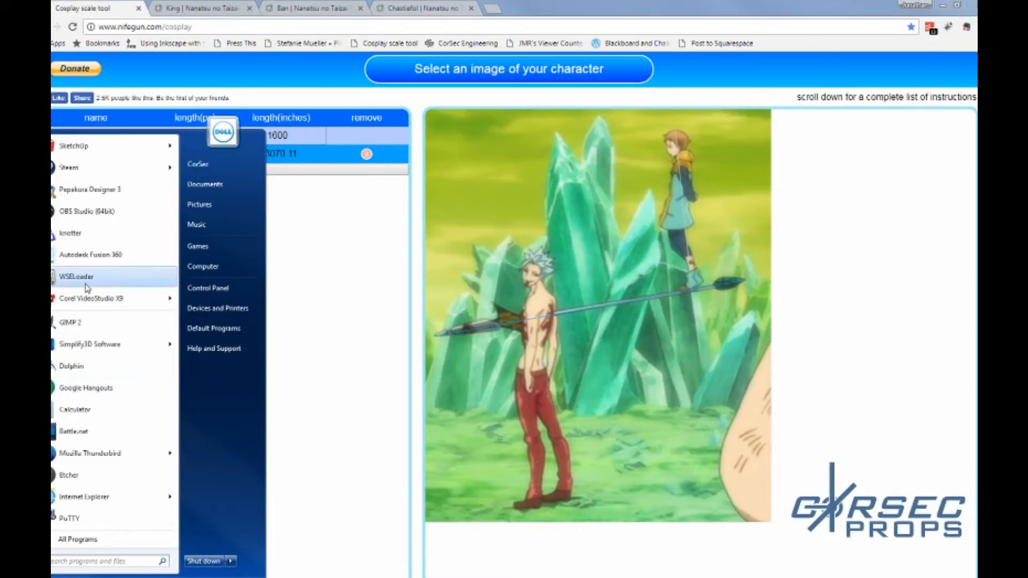
pyautogui.click(75, 409)
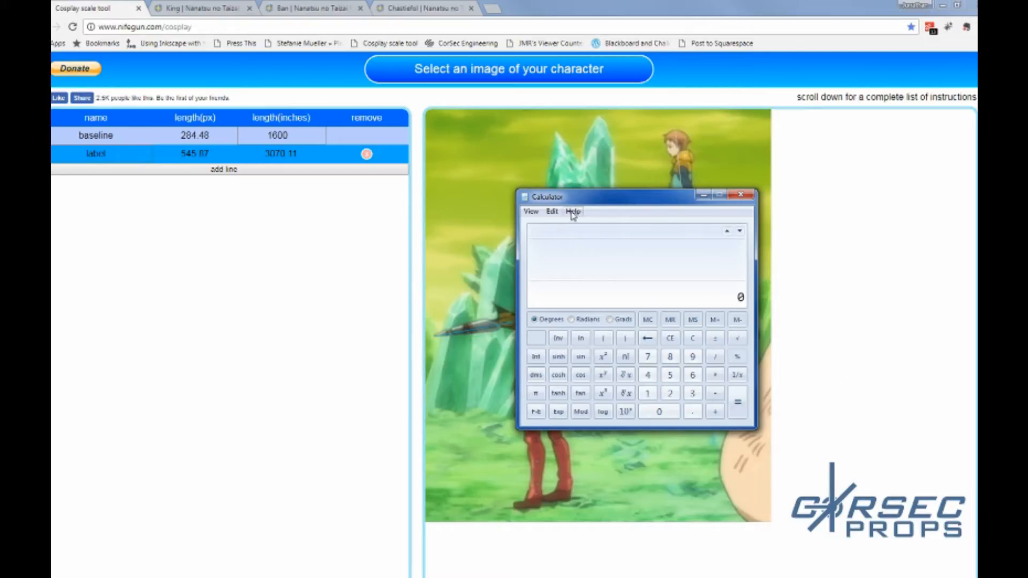
pyautogui.moveTo(591, 202); pyautogui.dragTo(416, 226)
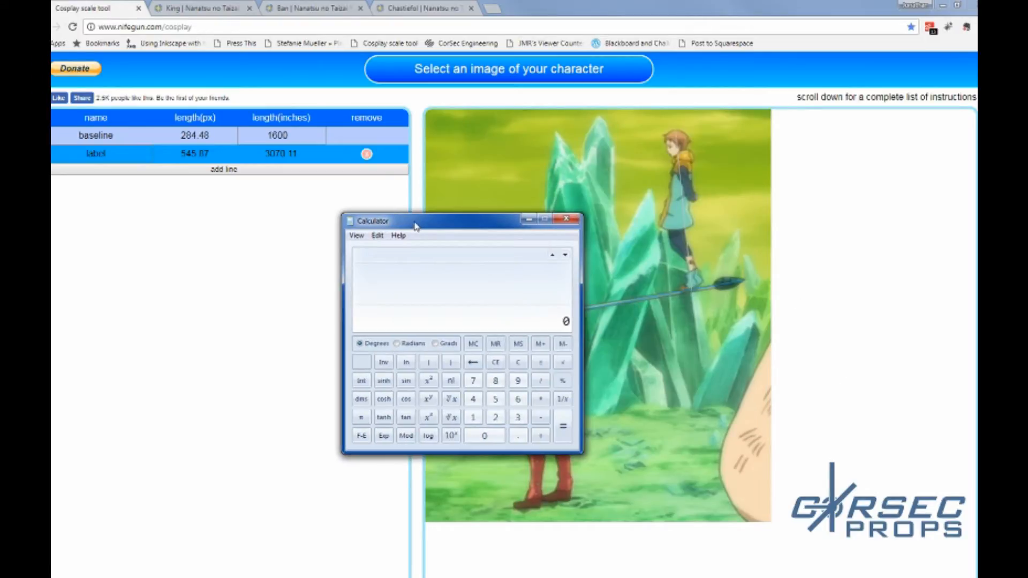
pyautogui.write('3000 / 25.4')
pyautogui.press('Return')
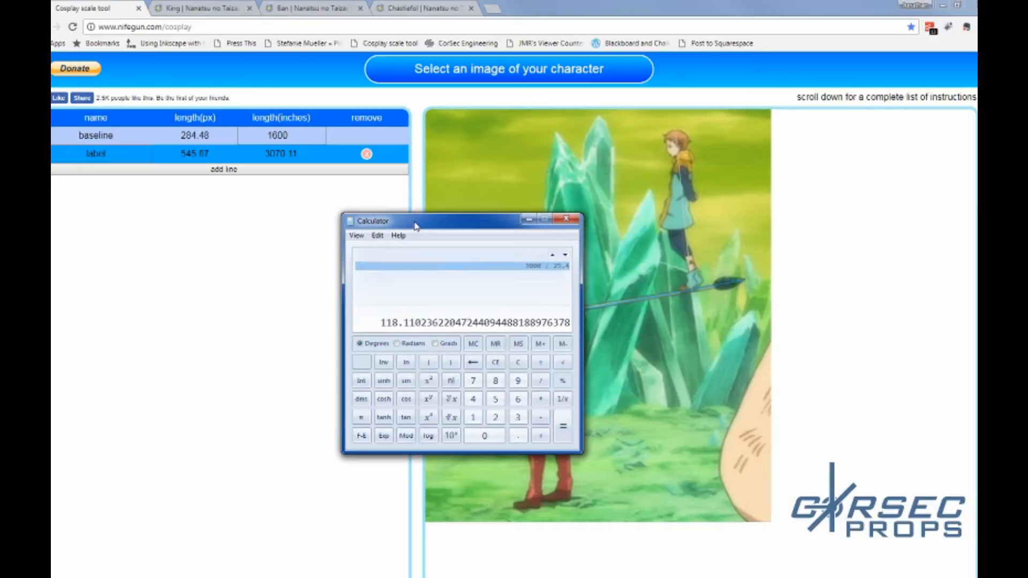
pyautogui.write('/12')
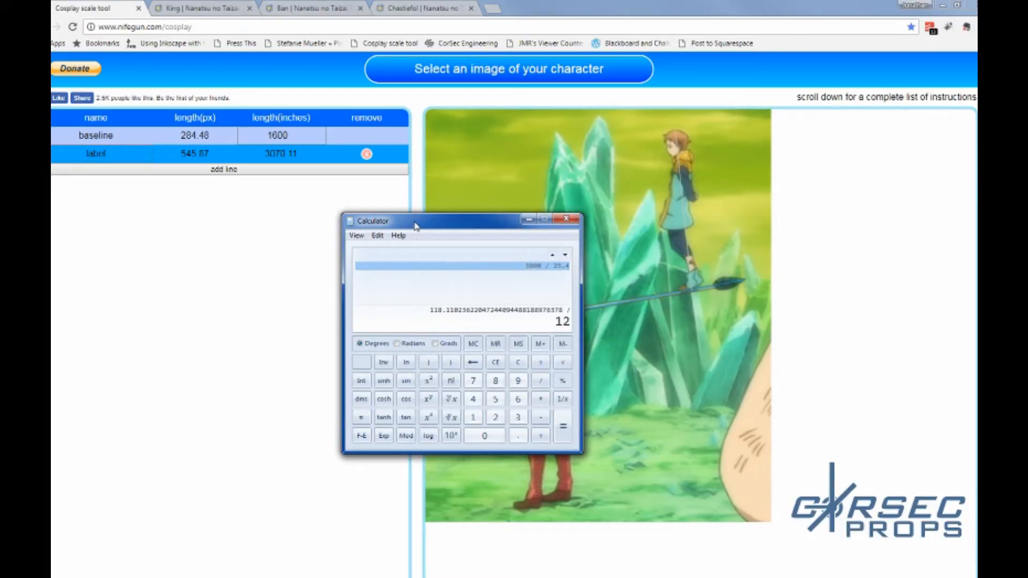
pyautogui.press('Return')
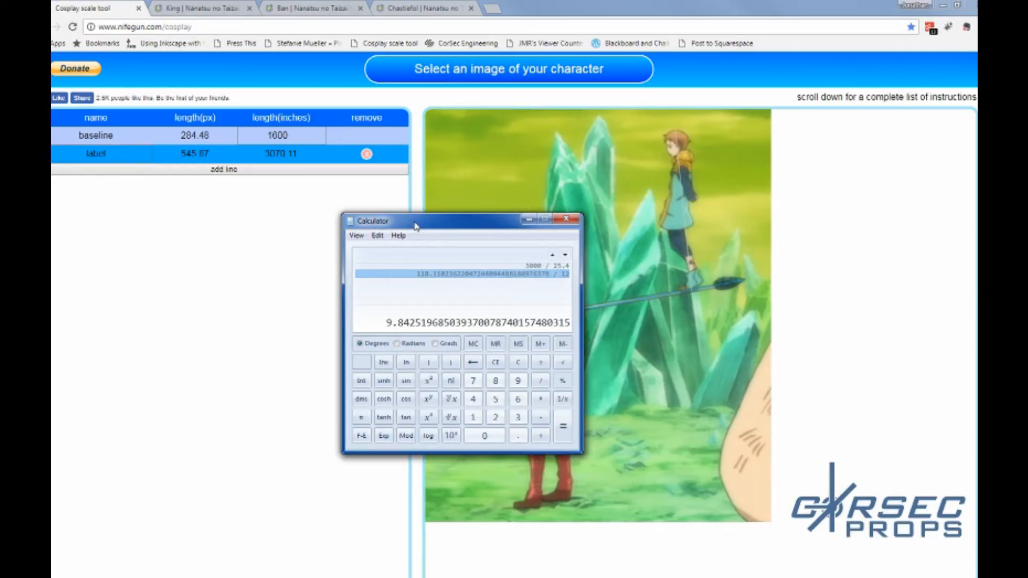
# Review King's wiki page and the screenshot of him standing near the upright spear to compare their heights
pyautogui.click(169, 9)
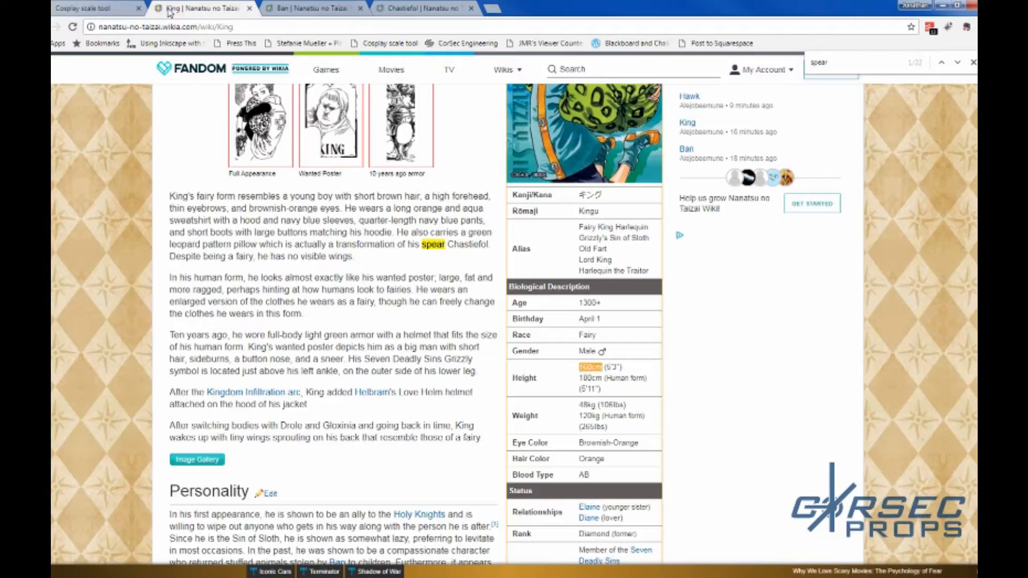
pyautogui.scroll(4, 337, 434)
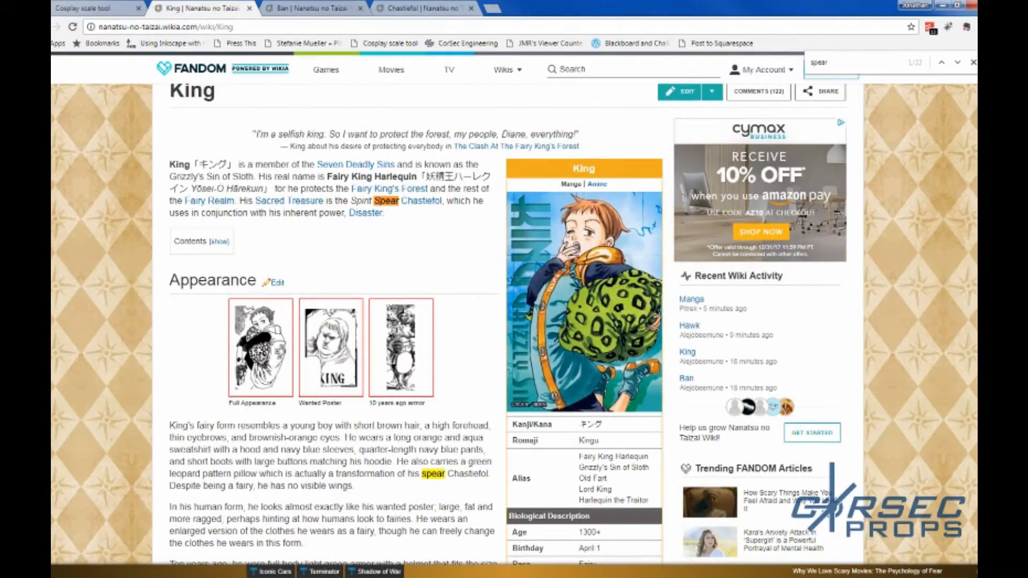
pyautogui.hotkey('alt', 'Tab')
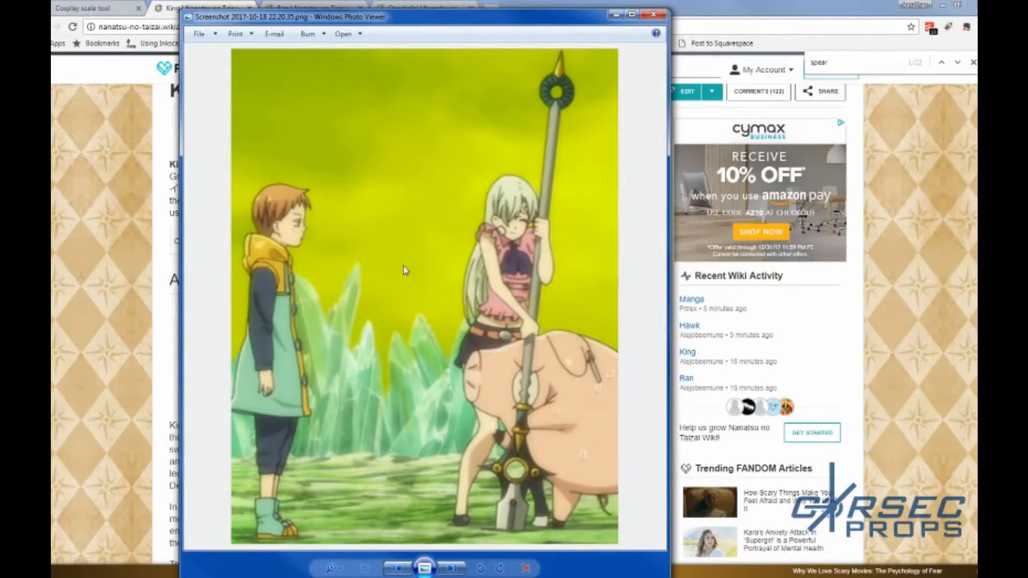
# Return to the scale tool and redraw the added measuring line over Ban from head to feet, about 432 px long
pyautogui.click(87, 7)
pyautogui.click(483, 74)
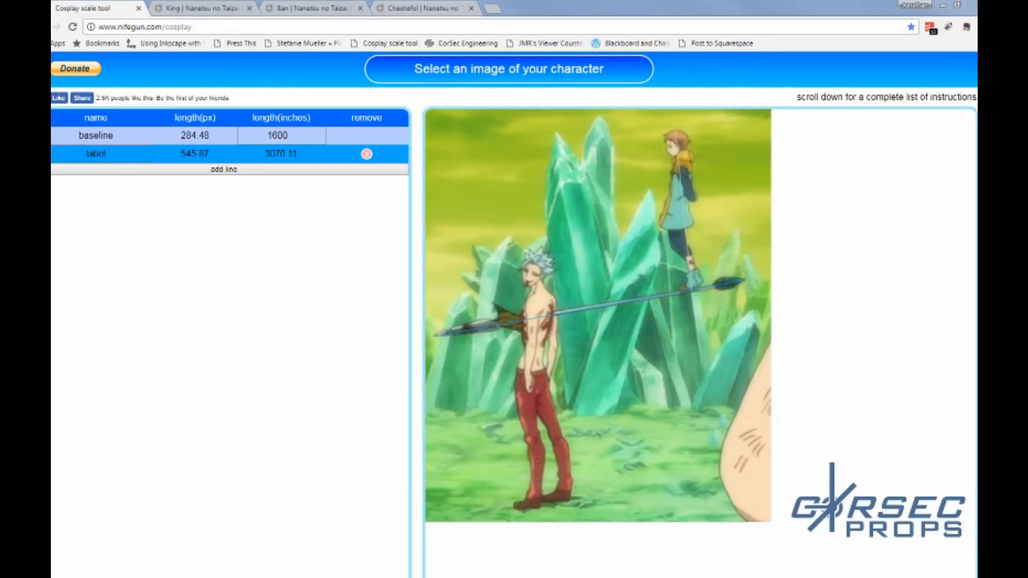
pyautogui.click(169, 345)
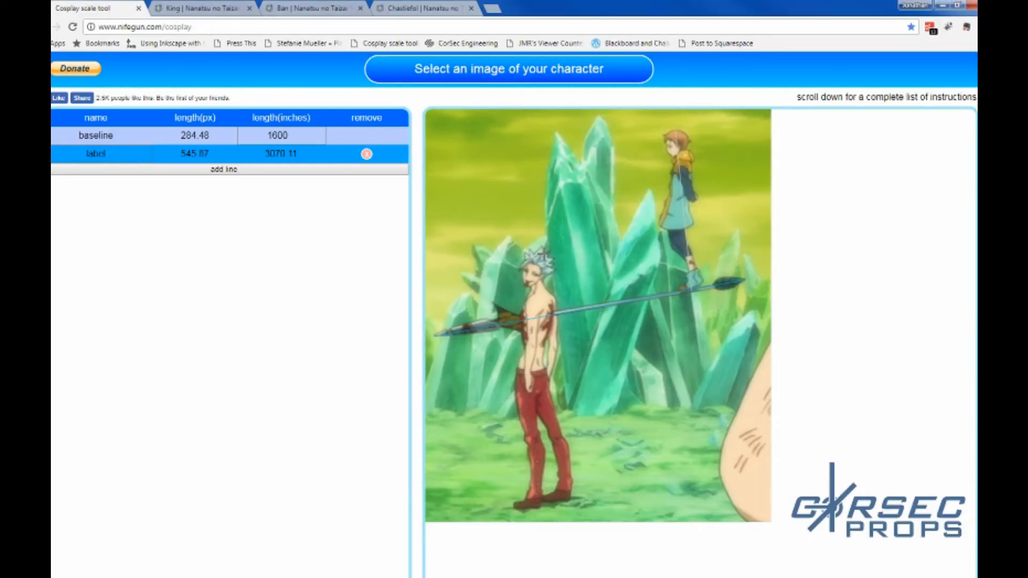
pyautogui.moveTo(534, 254); pyautogui.dragTo(533, 501)
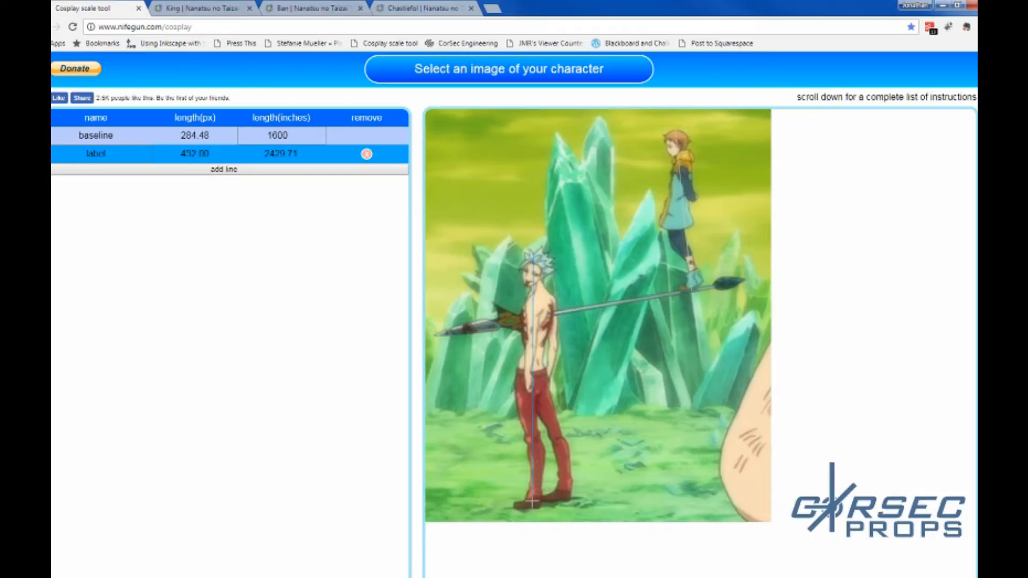
# Redraw the baseline over Ban from head to feet, about 439 px, and the added line along the whole spear, about 554 px
pyautogui.click(144, 138)
pyautogui.moveTo(534, 248); pyautogui.dragTo(532, 508)
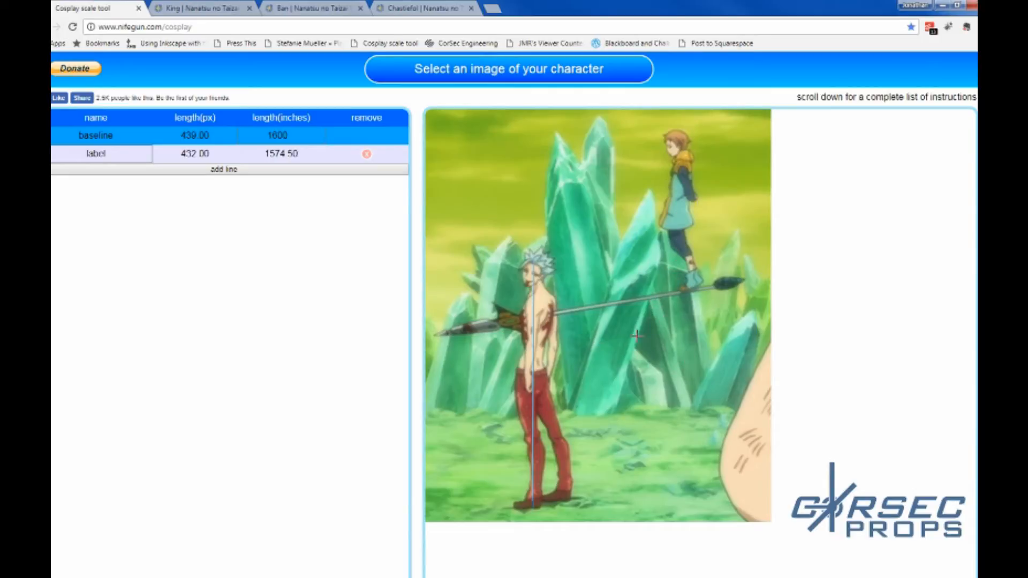
pyautogui.click(69, 155)
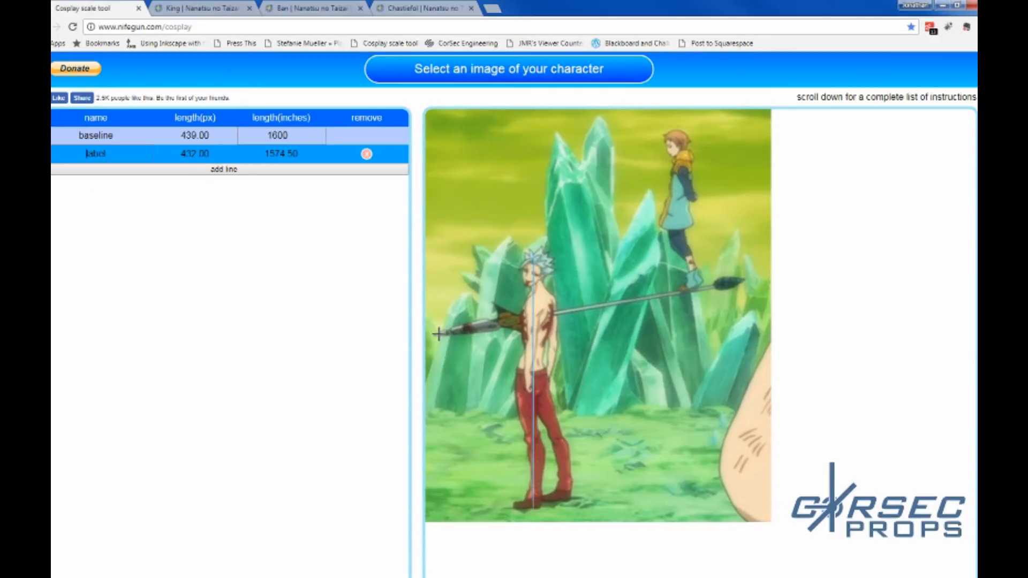
pyautogui.moveTo(431, 335); pyautogui.dragTo(746, 280)
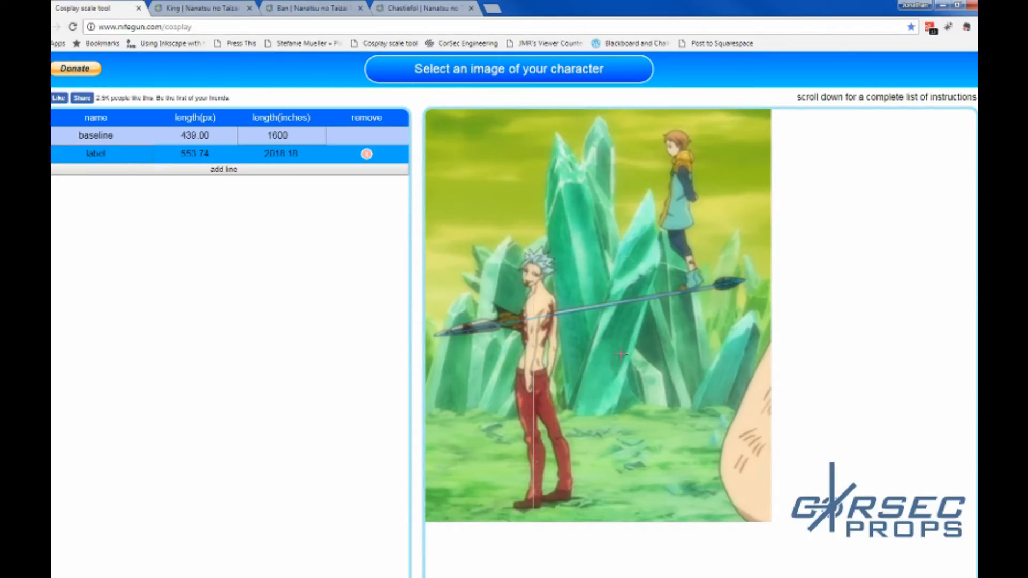
# Check Ban's height on his wiki page and set the baseline's real length to 2100 in the scale tool
pyautogui.click(339, 7)
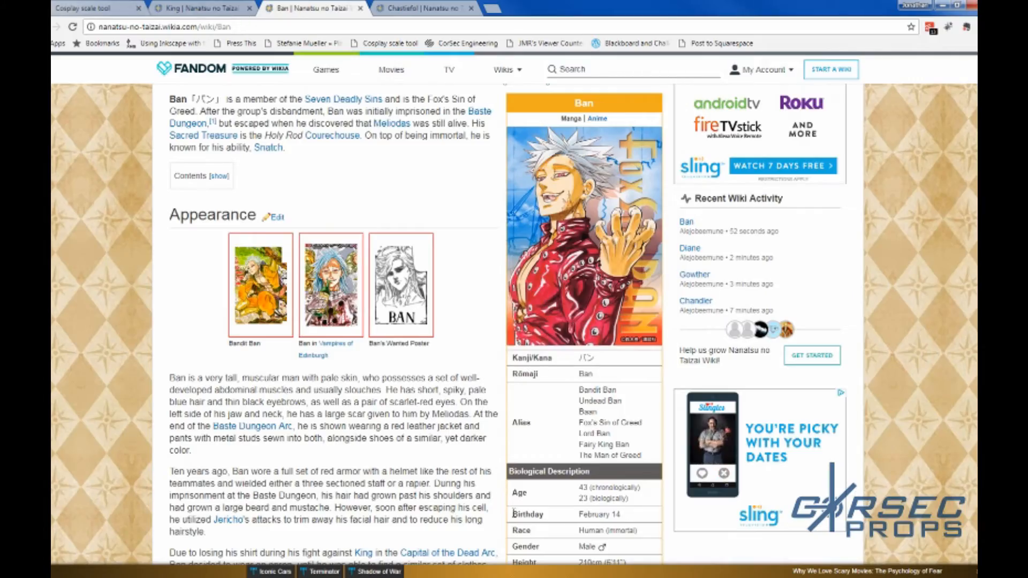
pyautogui.scroll(-1, 513, 513)
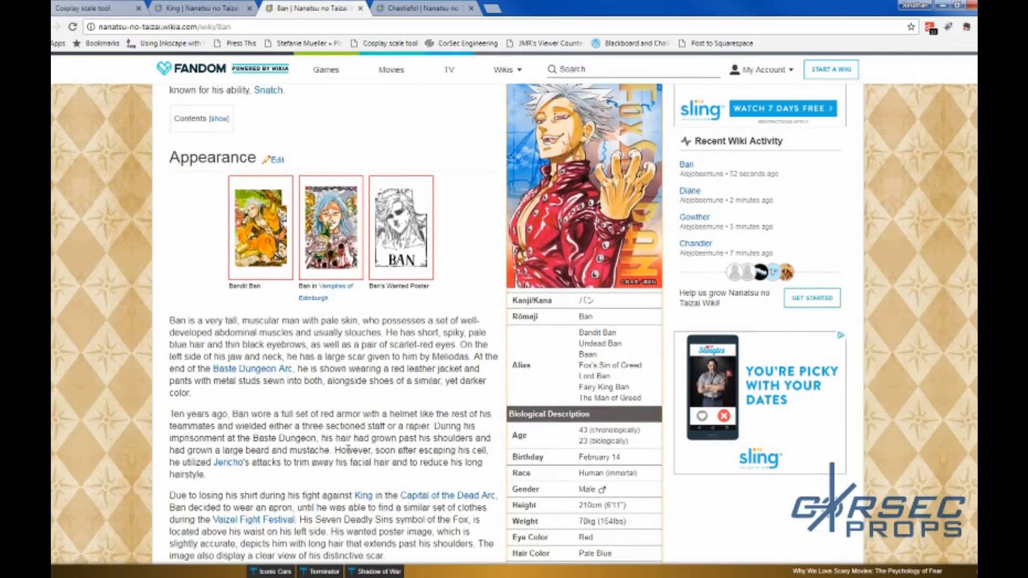
pyautogui.click(108, 6)
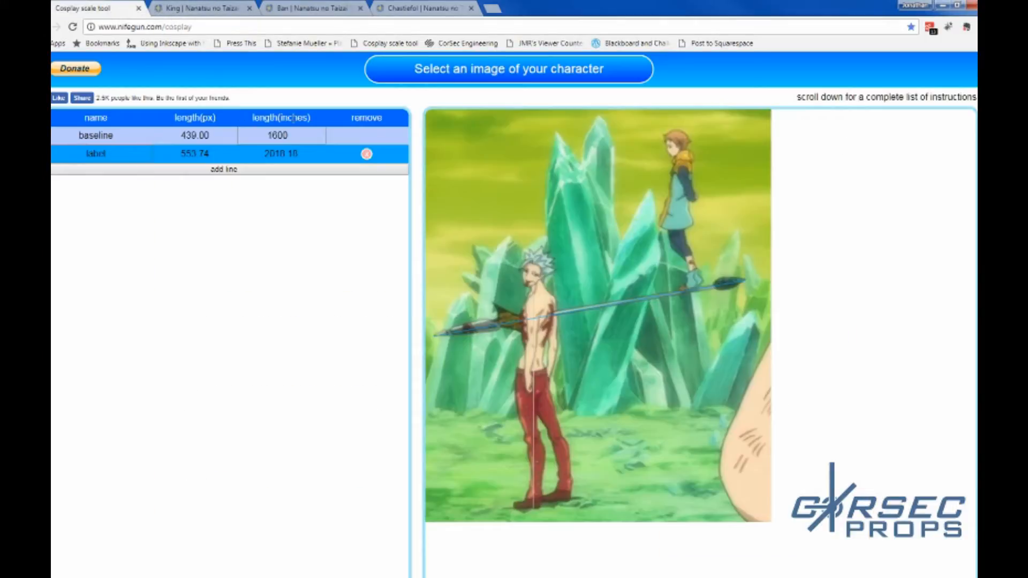
pyautogui.click(284, 135)
pyautogui.write('2100')
pyautogui.click(269, 155)
# Convert a 2650 mm spear length to feet in Calculator by dividing it by 25.4 and by 12
pyautogui.click(845, 577)
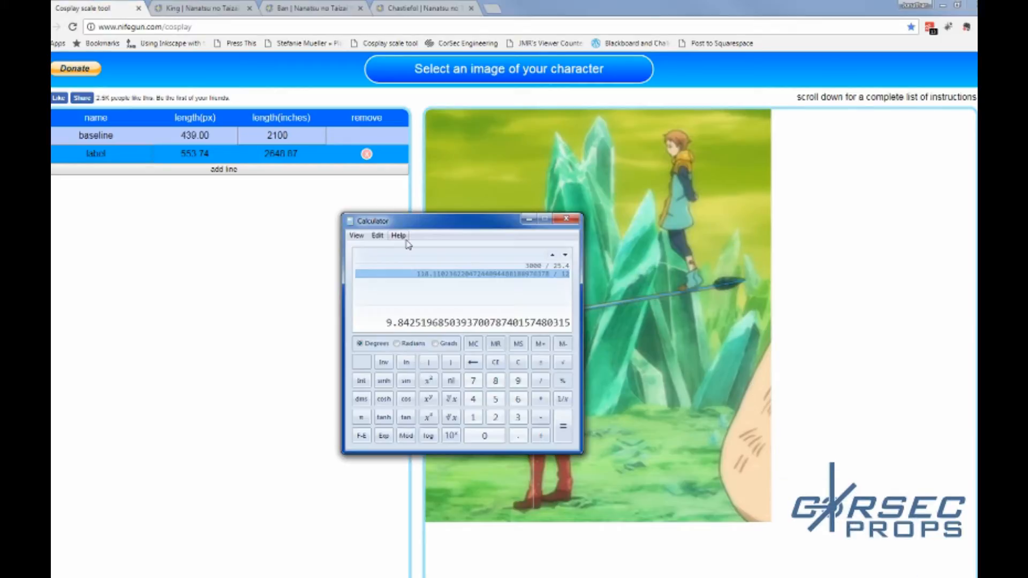
pyautogui.write('26')
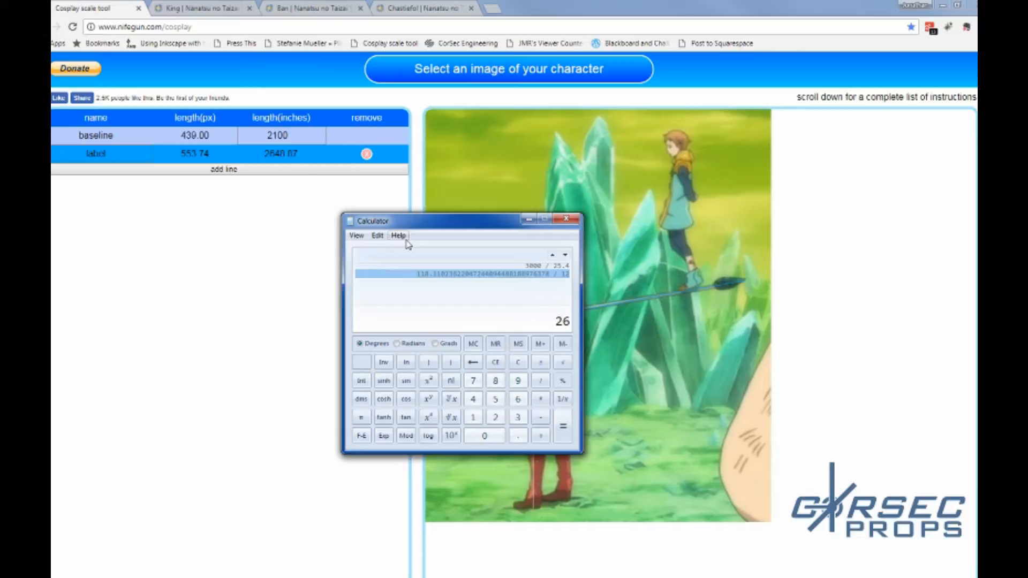
pyautogui.write('50 / 25.4')
pyautogui.press('Return')
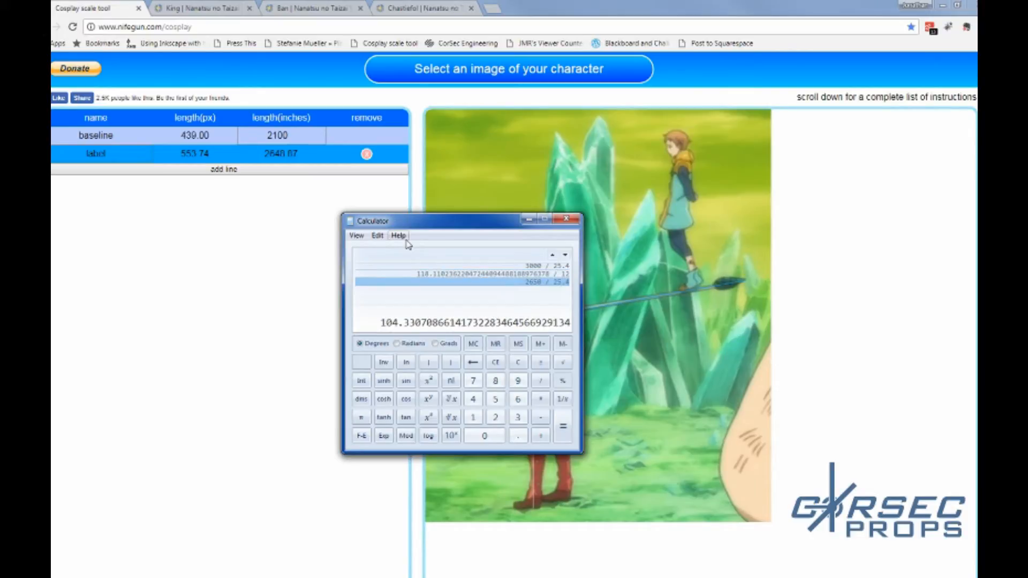
pyautogui.write('/ 12')
pyautogui.press('Return')
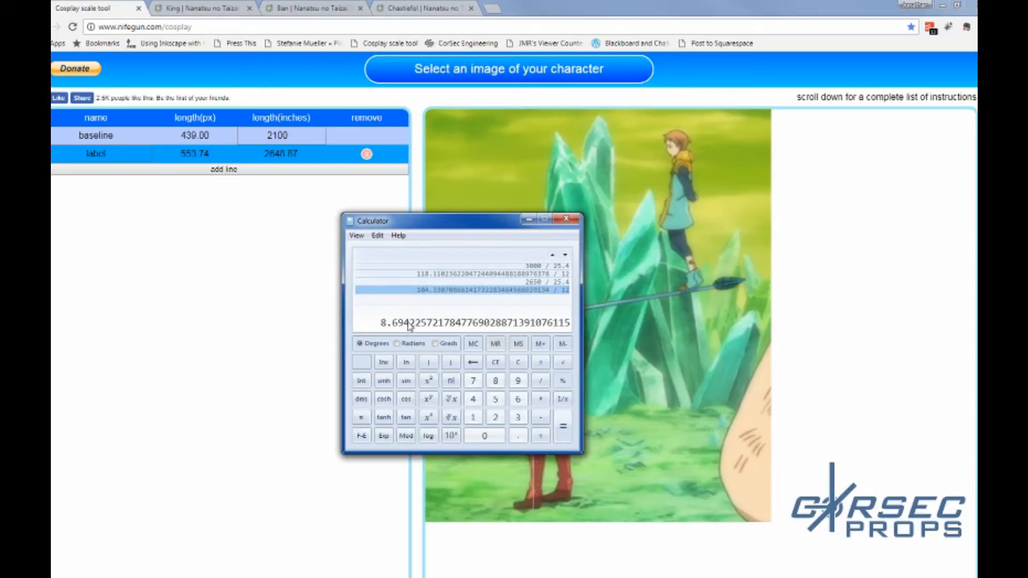
pyautogui.click(198, 232)
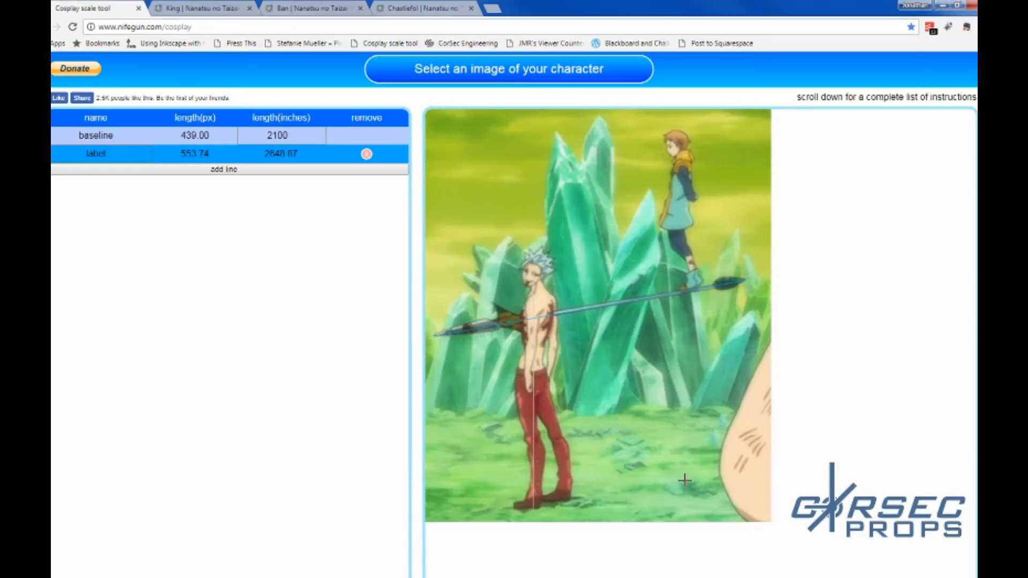
# Load the image of King beside the upright spear and redraw the baseline over him from head to feet, about 598 px
pyautogui.click(496, 75)
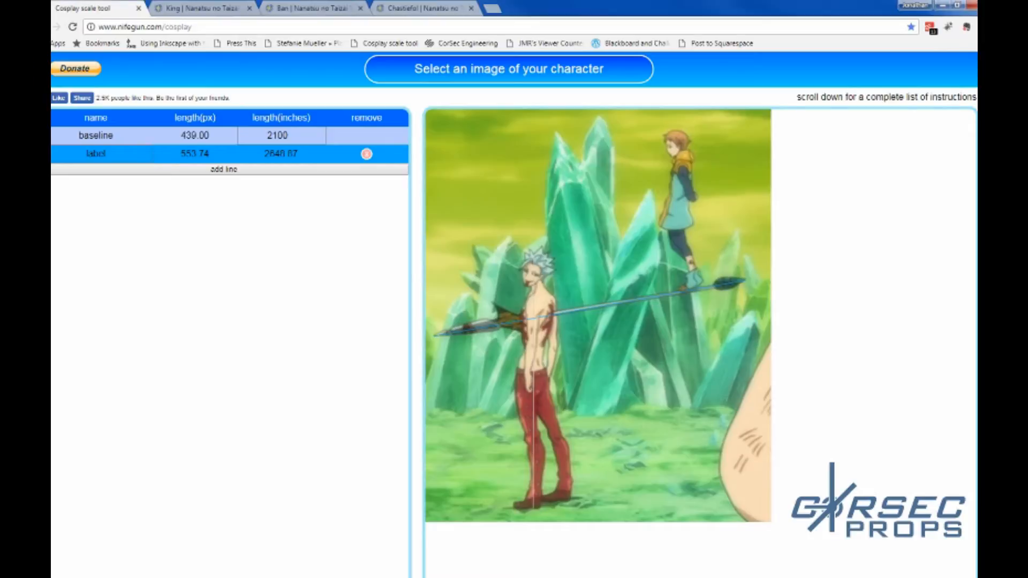
pyautogui.scroll(-1, 590, 342)
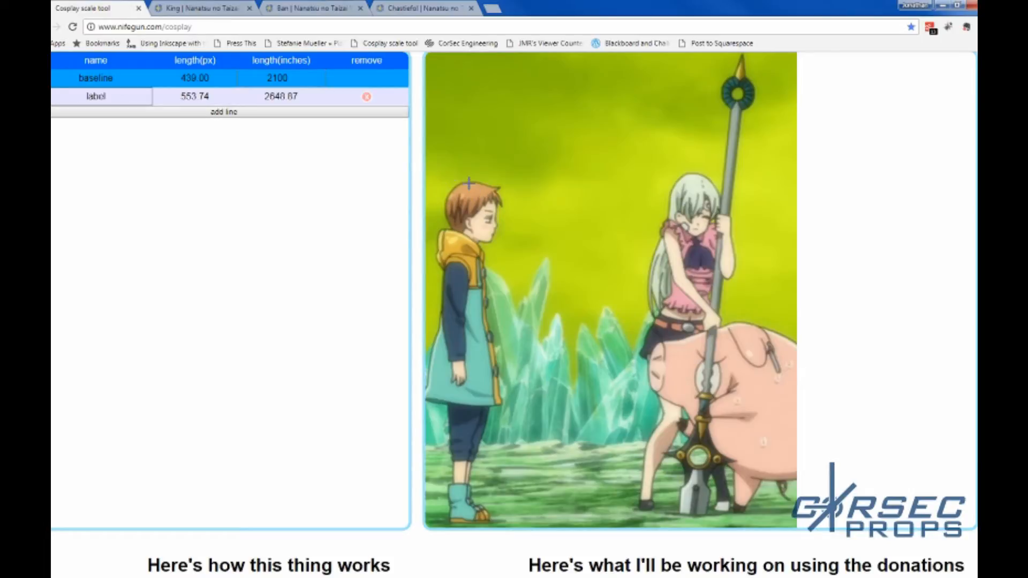
pyautogui.moveTo(475, 183); pyautogui.dragTo(463, 531)
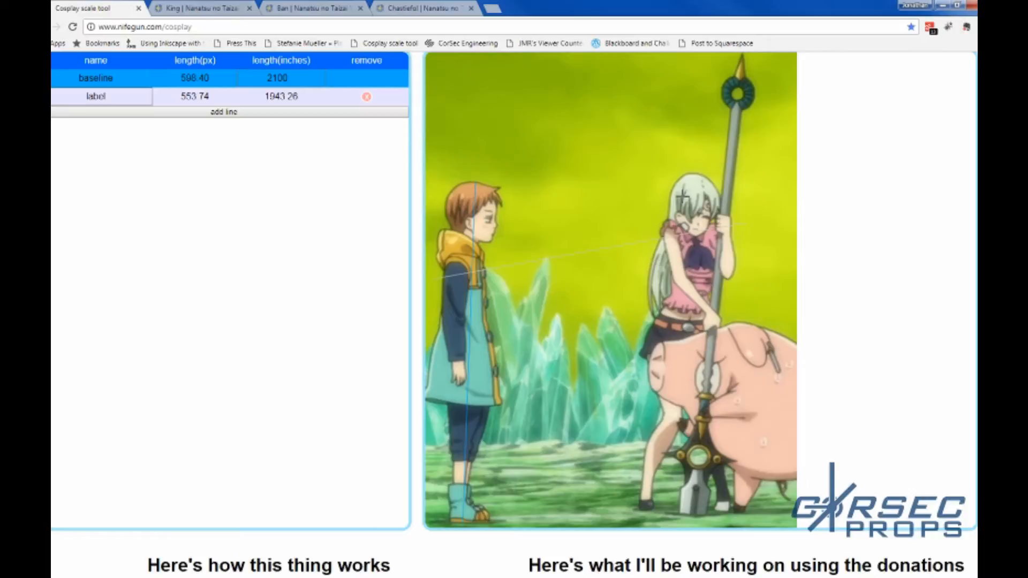
# Set the baseline's real length to 1600 for King's height
pyautogui.click(278, 78)
pyautogui.press('BackSpace')
pyautogui.press('BackSpace')
pyautogui.press('BackSpace')
pyautogui.press('BackSpace')
pyautogui.write('1800')
pyautogui.press('Return')
# Redraw the added measuring line along the whole upright spear from butt tip to blade tip, about 822 px long
pyautogui.click(292, 101)
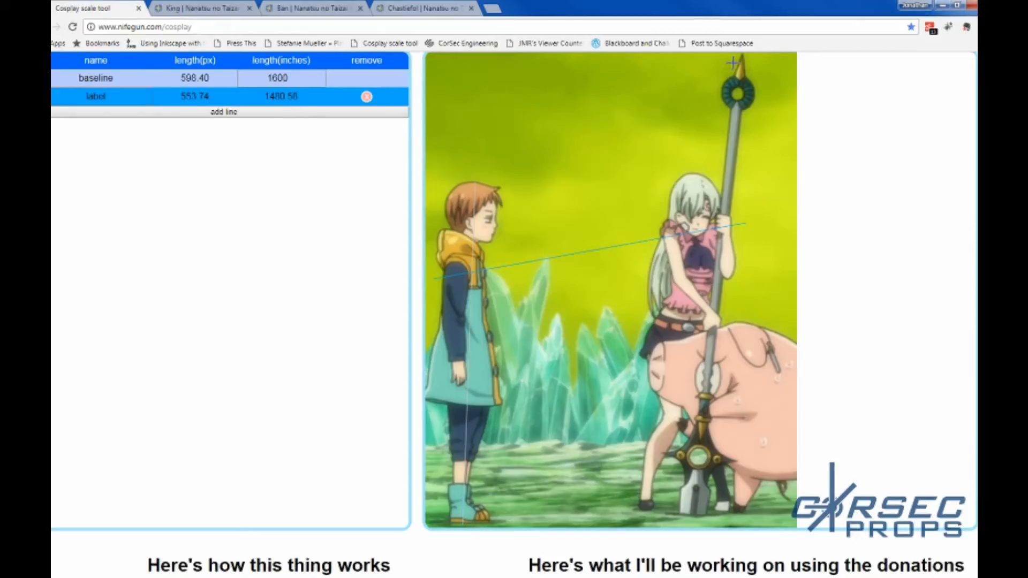
pyautogui.moveTo(735, 70); pyautogui.dragTo(726, 153)
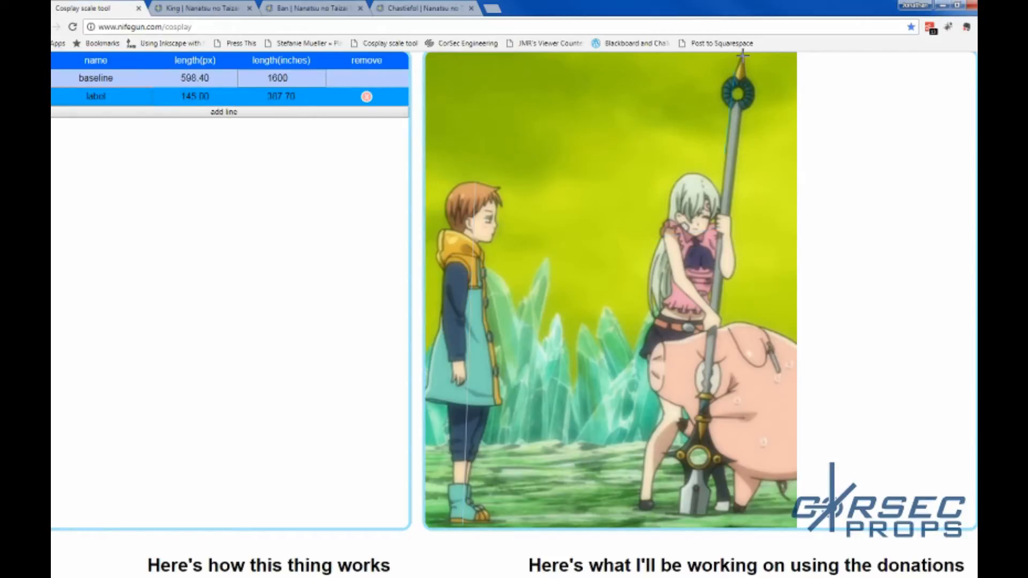
pyautogui.moveTo(741, 52)
pyautogui.mouseDown()
pyautogui.moveTo(683, 525)
pyautogui.moveTo(742, 526)
pyautogui.moveTo(690, 535)
pyautogui.moveTo(690, 526)
pyautogui.mouseUp()
pyautogui.scroll(-3, 691, 526)
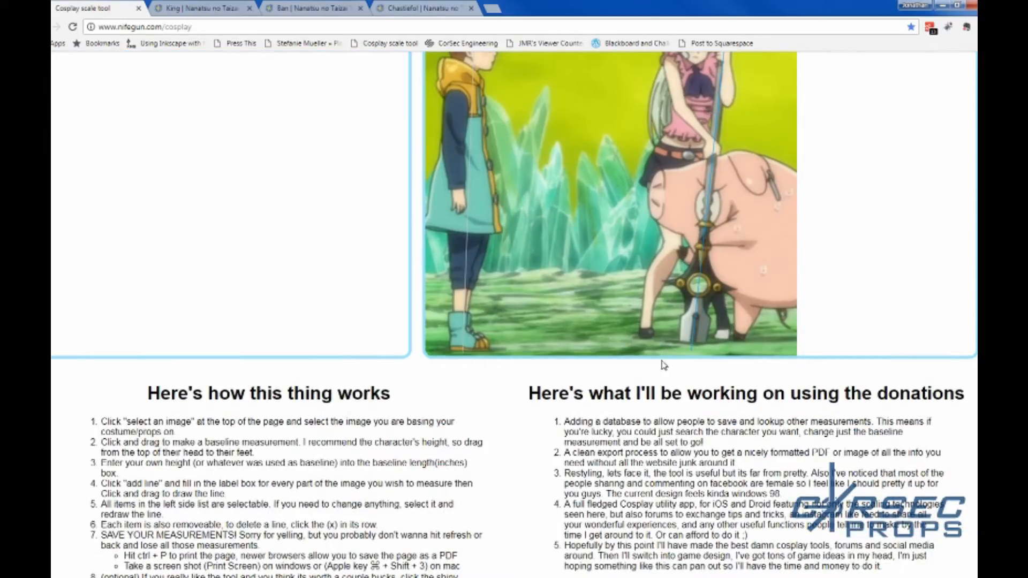
pyautogui.scroll(4, 559, 409)
pyautogui.scroll(-1, 558, 410)
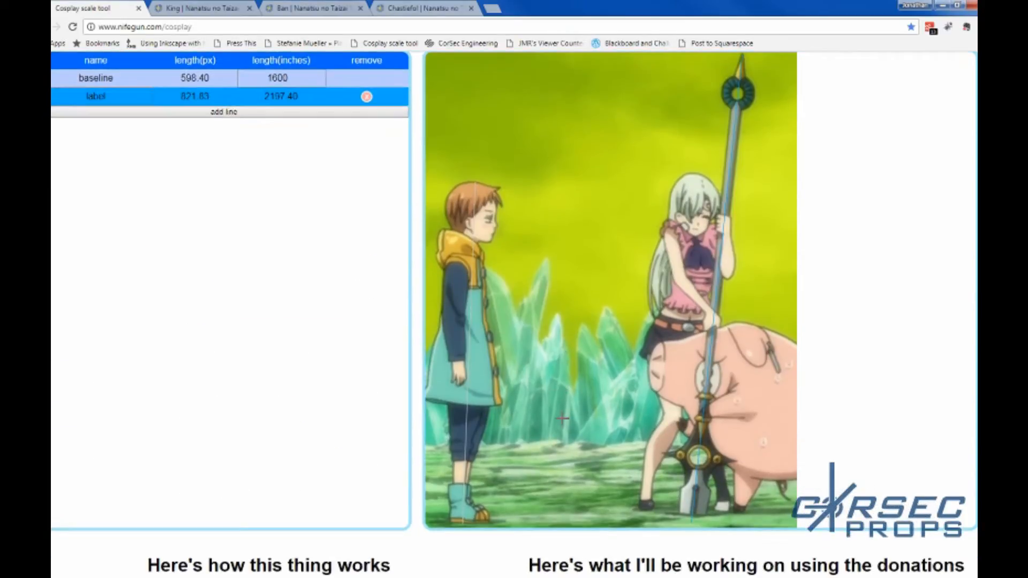
pyautogui.scroll(1, 558, 409)
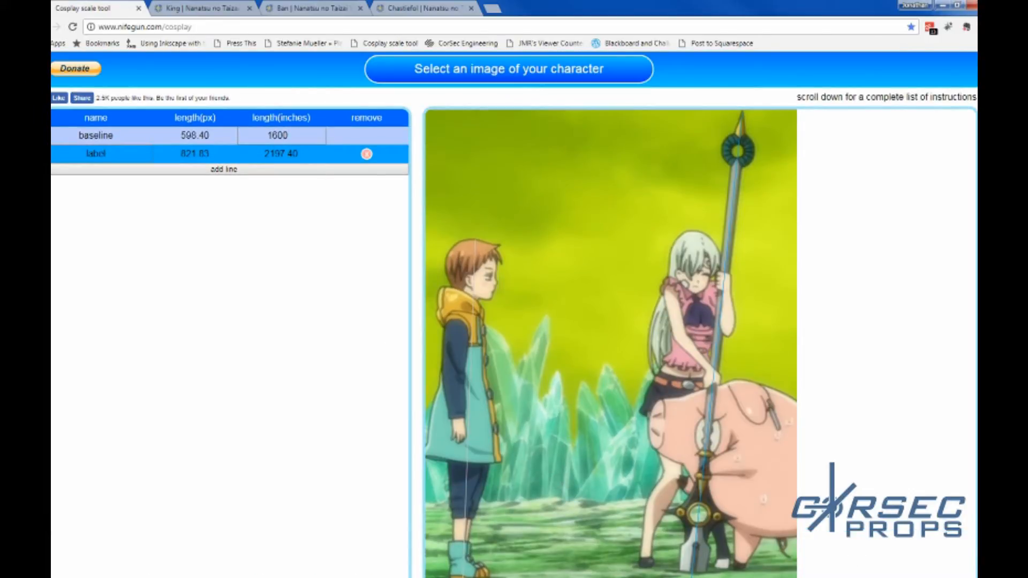
# Convert a 2200 mm spear length to feet in Calculator by dividing it by 25.4 and by 12
pyautogui.click(845, 576)
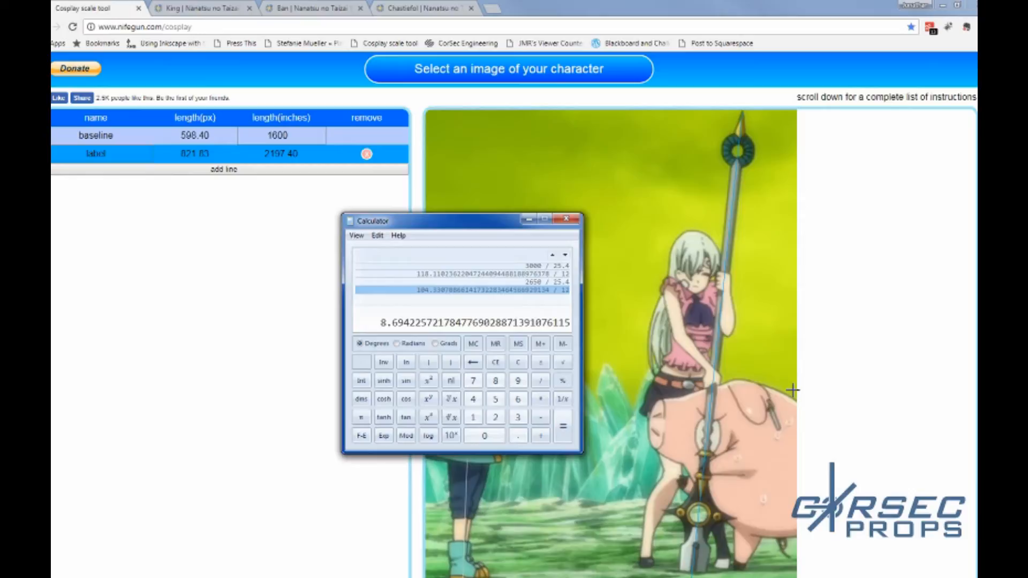
pyautogui.write('2200 / 25')
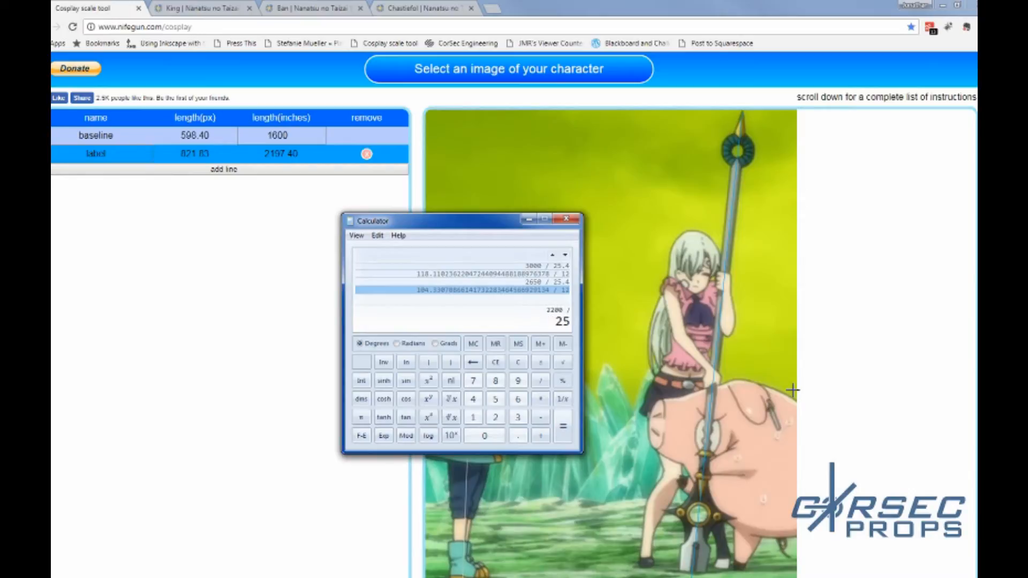
pyautogui.write('.4')
pyautogui.press('Return')
pyautogui.write('/12')
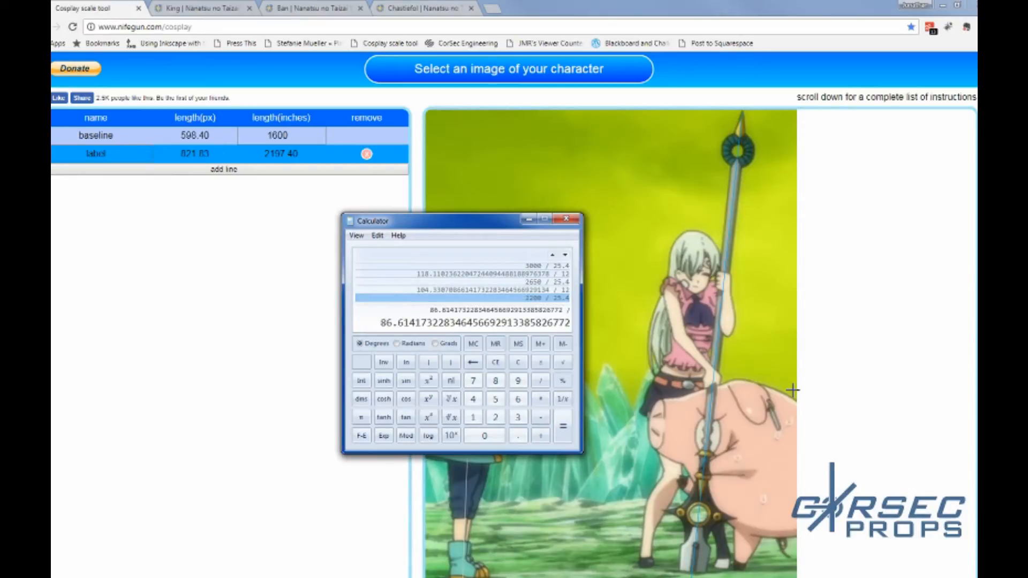
pyautogui.press('Return')
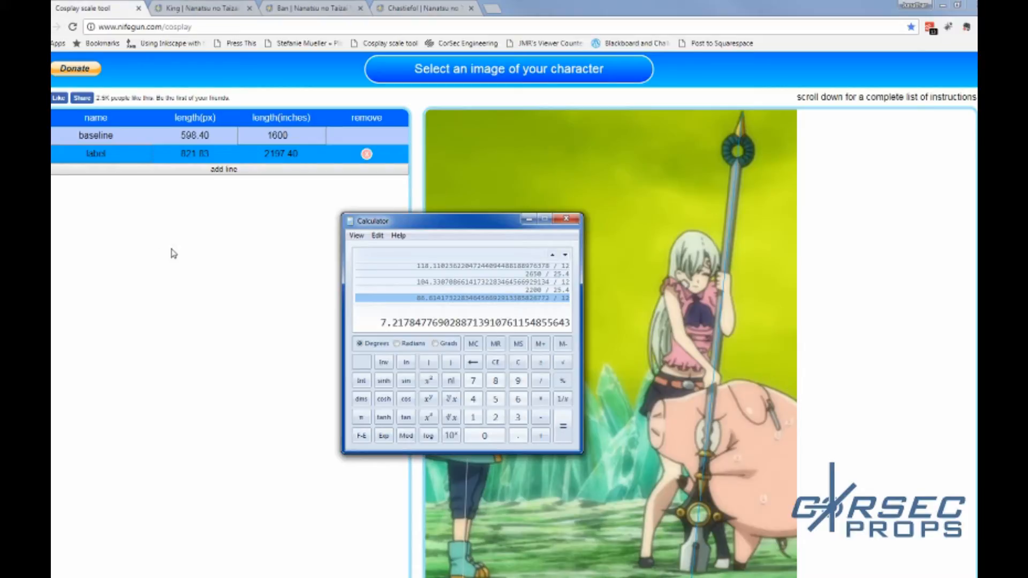
pyautogui.click(175, 264)
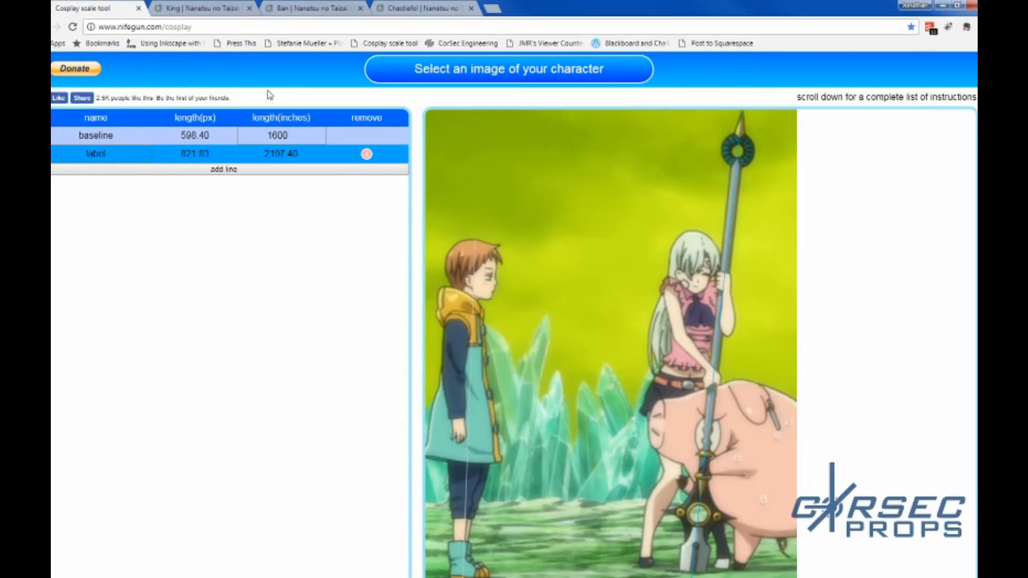
# Redraw the baseline along the whole upright spear instead of over King, about 829 px long
pyautogui.click(122, 138)
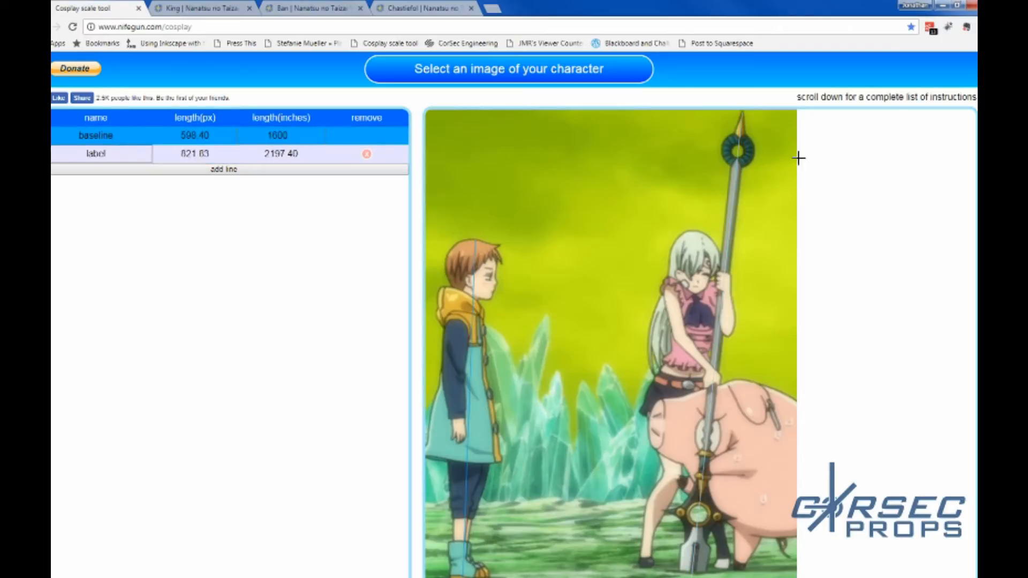
pyautogui.scroll(-1, 798, 156)
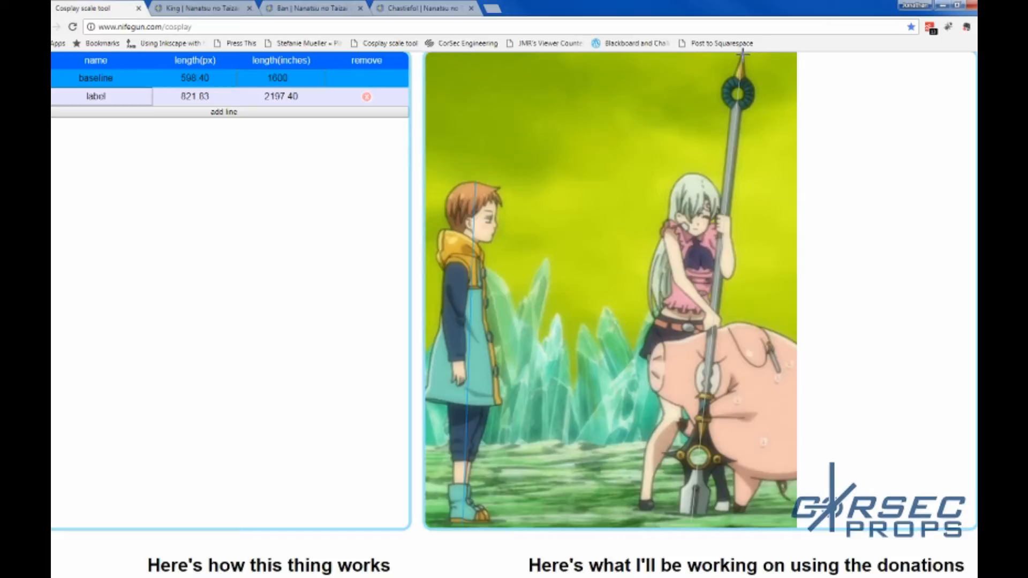
pyautogui.moveTo(742, 51); pyautogui.dragTo(689, 527)
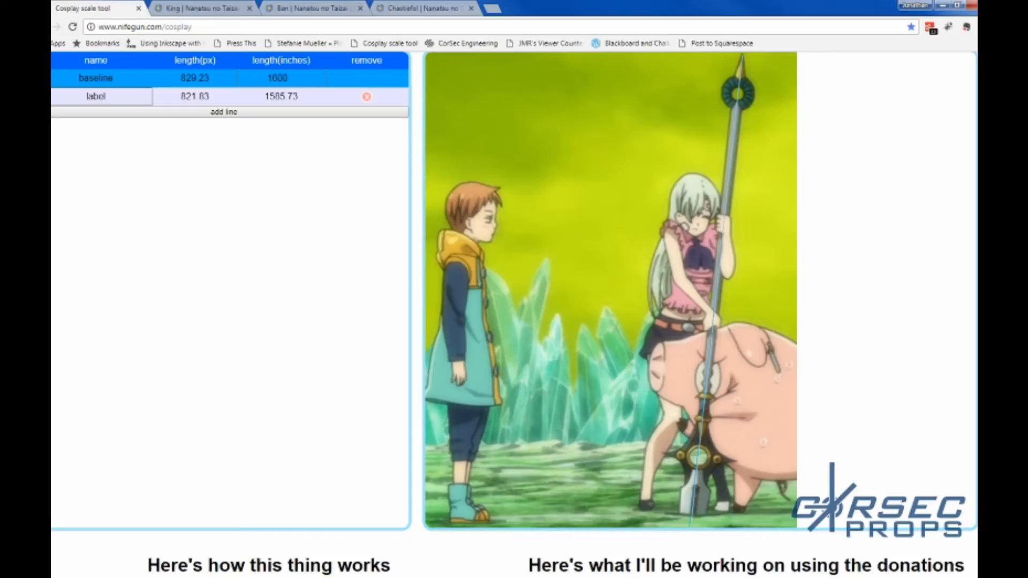
# Switch to Windows Photo Viewer and compare the reference screenshots of the spear's blade, ringed guard and full length
pyautogui.hotkey('alt', 'Tab')
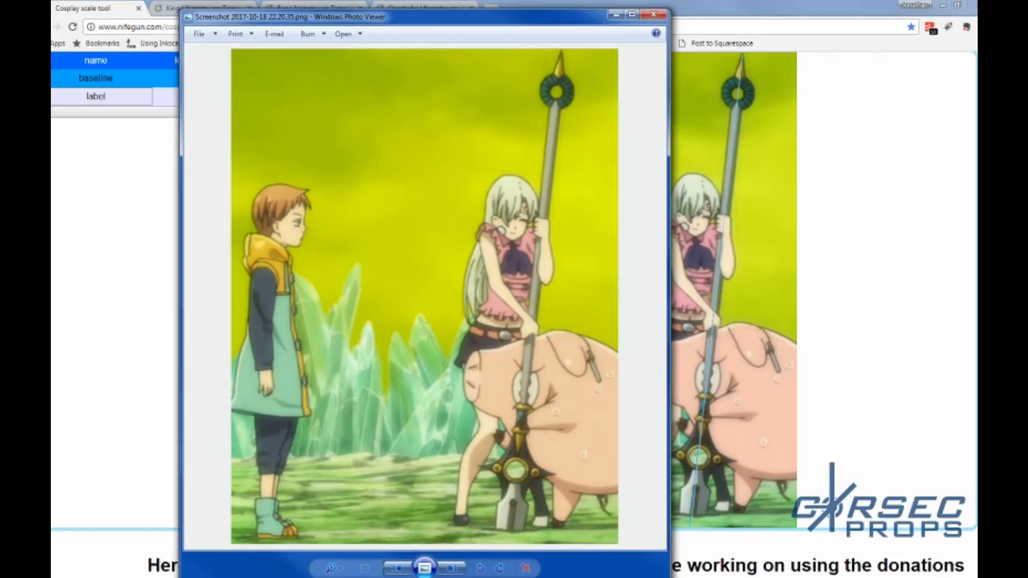
pyautogui.click(449, 572)
pyautogui.click(450, 569)
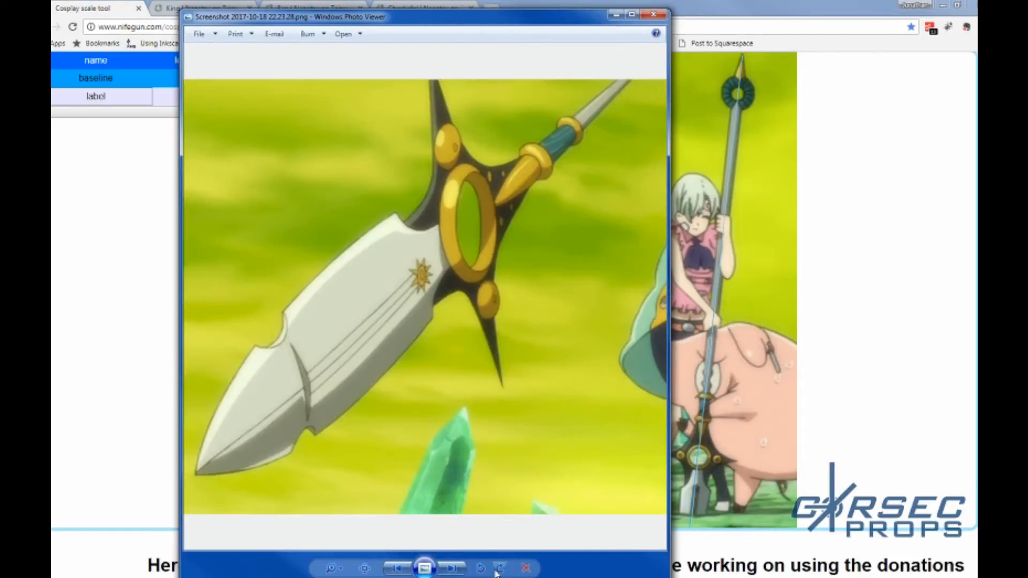
pyautogui.click(450, 569)
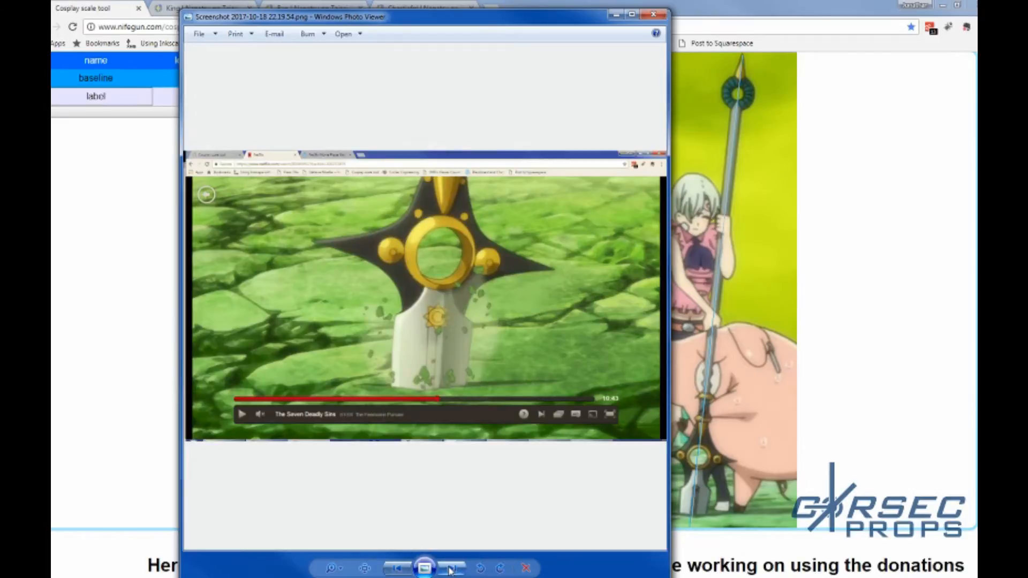
pyautogui.click(449, 570)
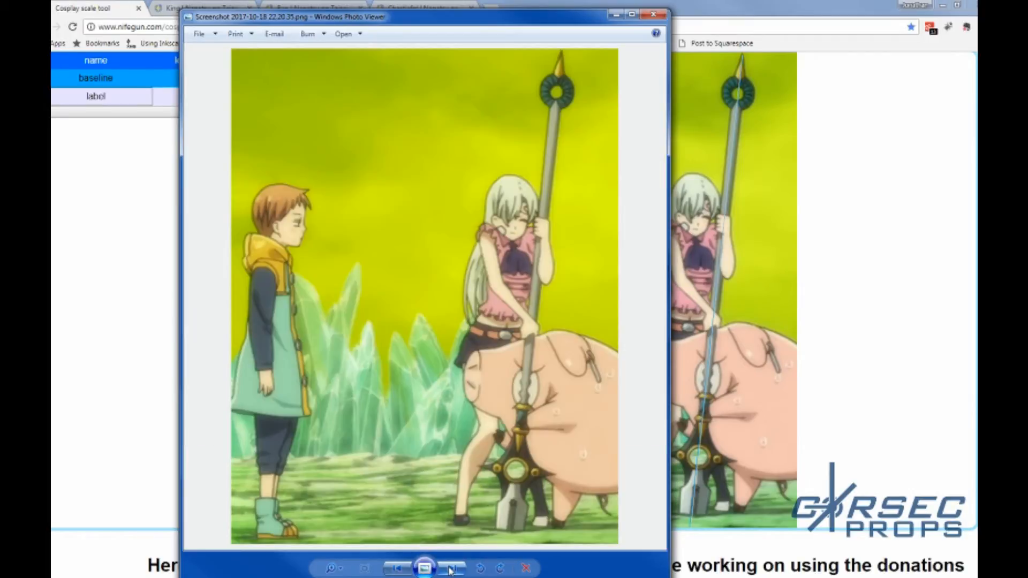
pyautogui.click(396, 570)
pyautogui.click(452, 570)
pyautogui.click(457, 573)
pyautogui.click(456, 573)
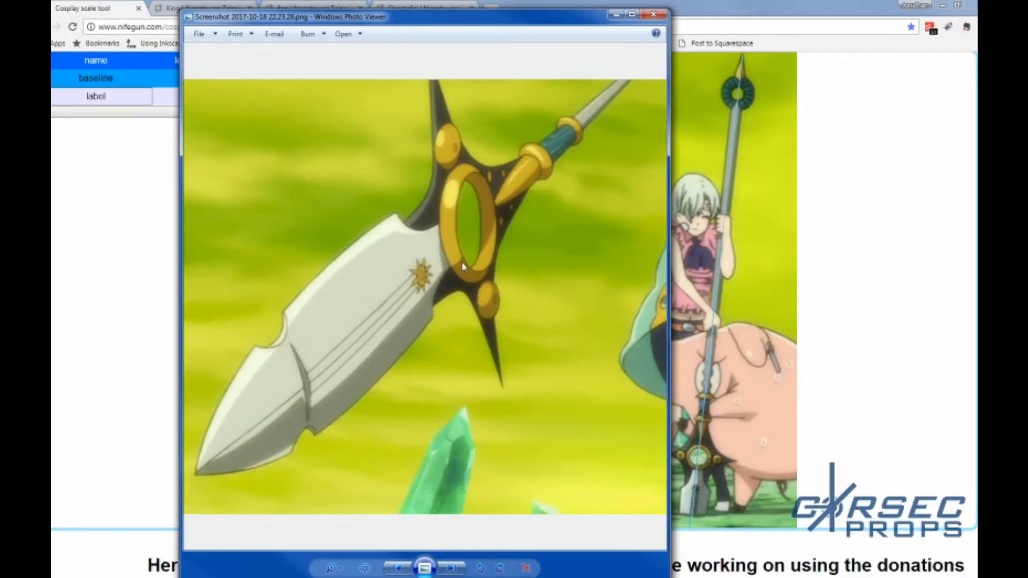
pyautogui.click(450, 569)
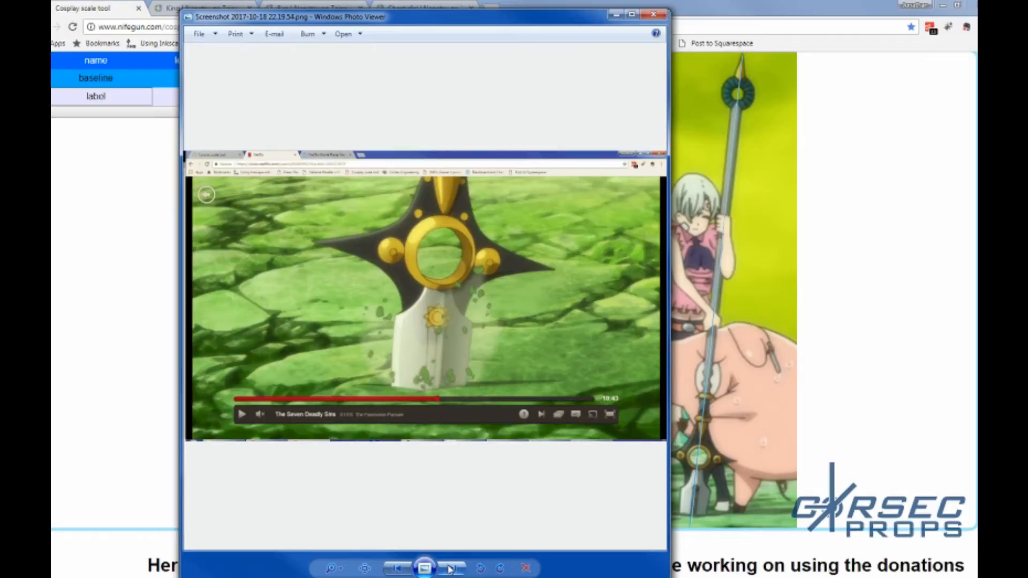
pyautogui.click(396, 569)
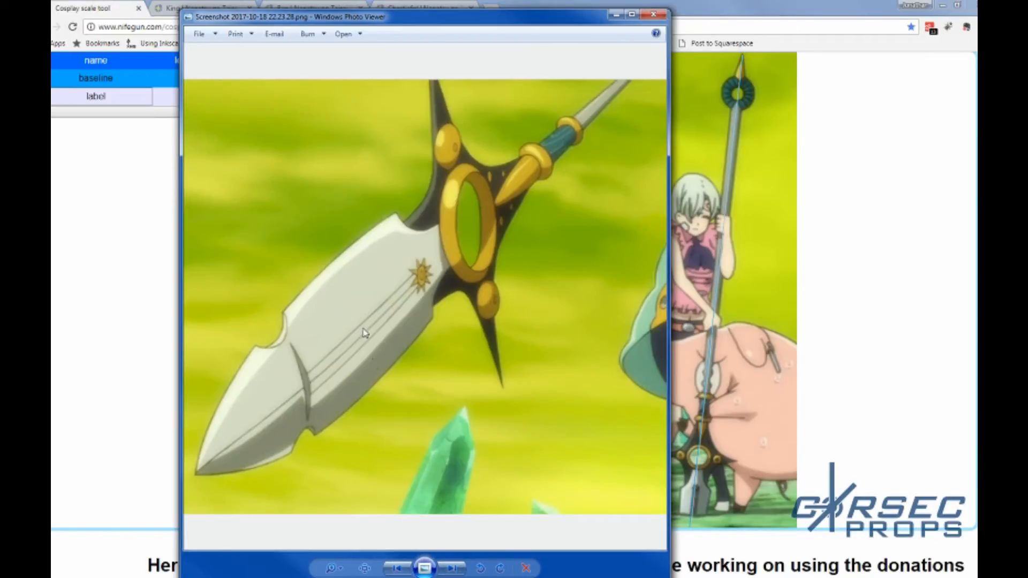
pyautogui.click(452, 568)
pyautogui.click(452, 569)
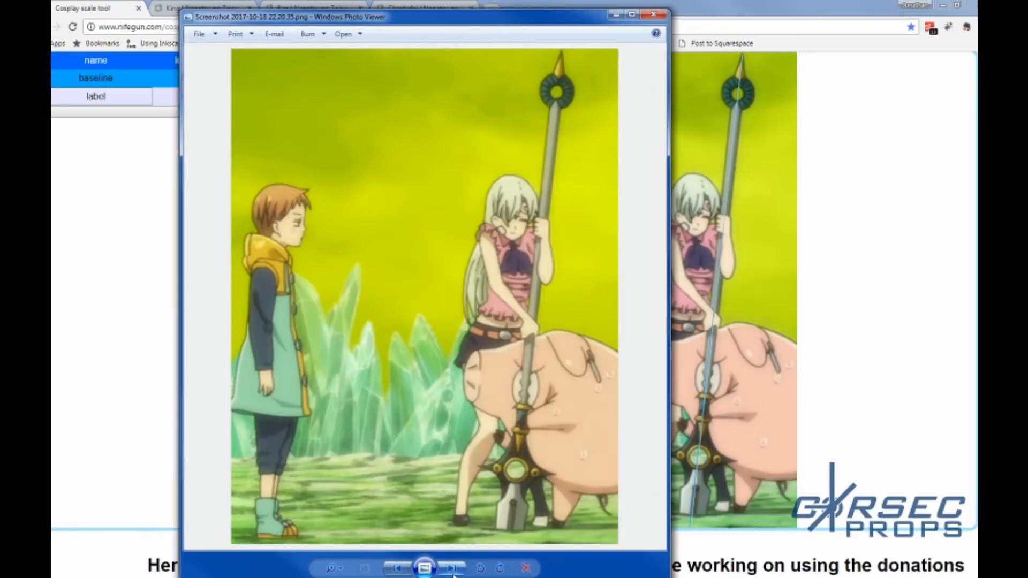
# Redraw the baseline in the browser's cosplay scale tool over King from head to feet, about 594 px long
pyautogui.click(452, 569)
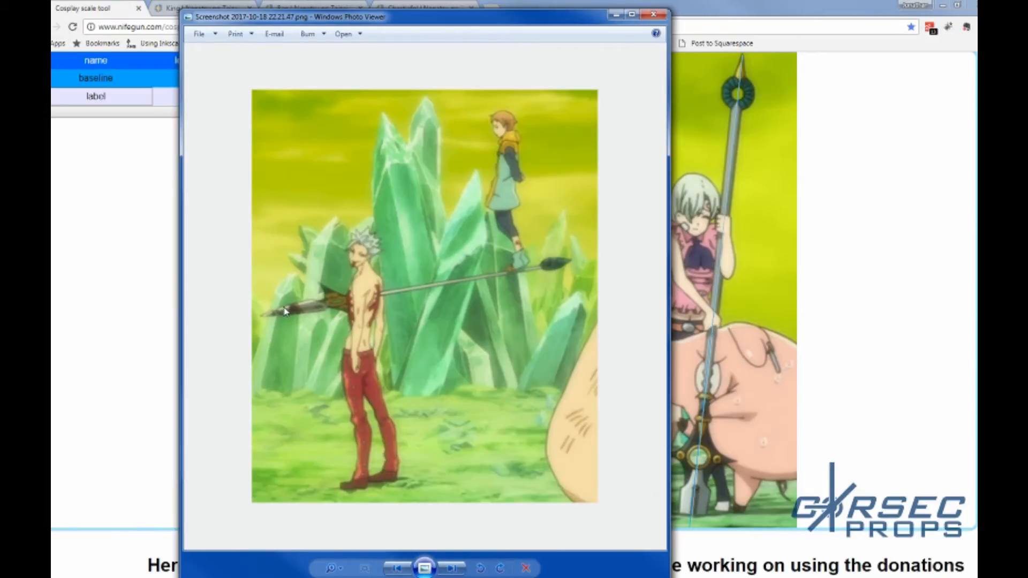
pyautogui.click(734, 5)
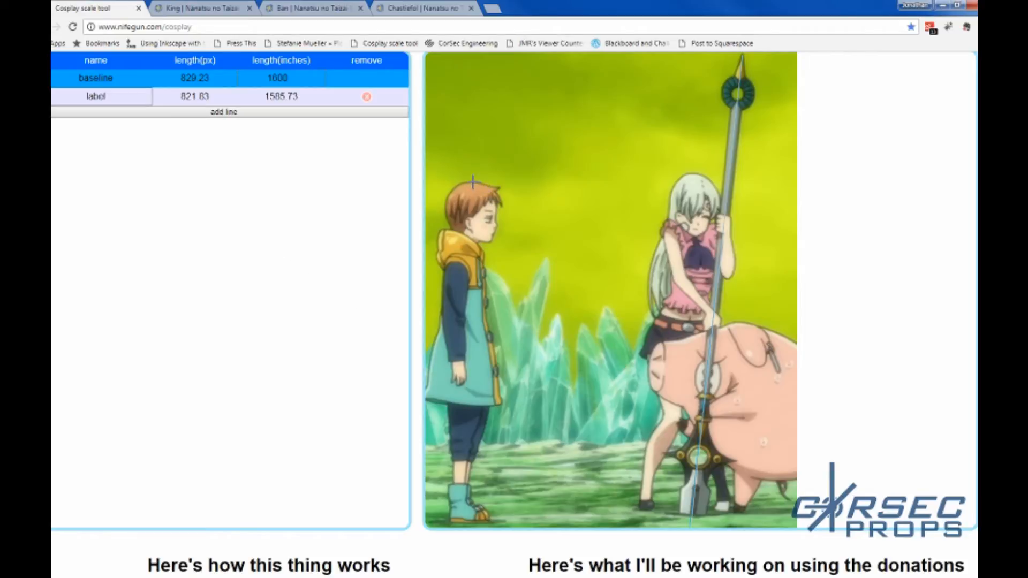
pyautogui.moveTo(473, 182); pyautogui.dragTo(462, 522)
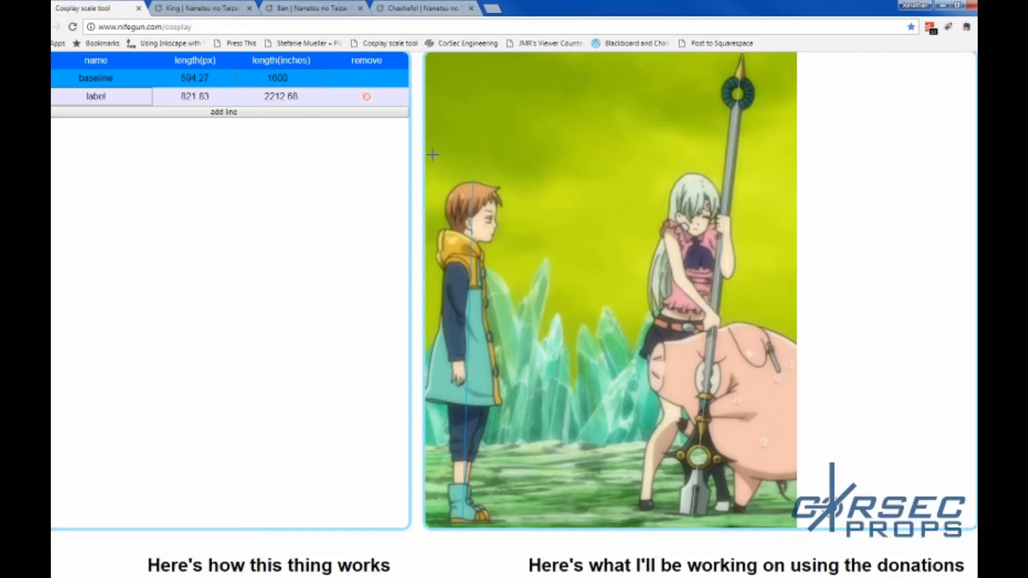
# Redraw the added measuring line across the spear's ringed guard, and redraw it along the short shaft section above the guard, about 51 px long
pyautogui.click(126, 96)
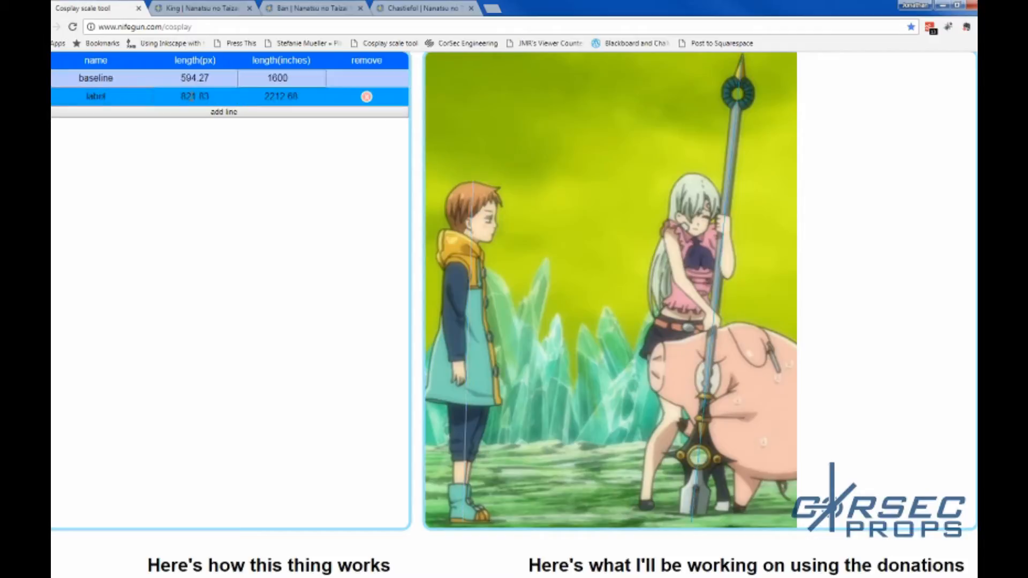
pyautogui.moveTo(663, 452); pyautogui.dragTo(739, 461)
pyautogui.moveTo(707, 394); pyautogui.dragTo(703, 422)
# Switch to Fusion 360, start a sketch on the horizontal origin plane and view it from the top
pyautogui.click(674, 577)
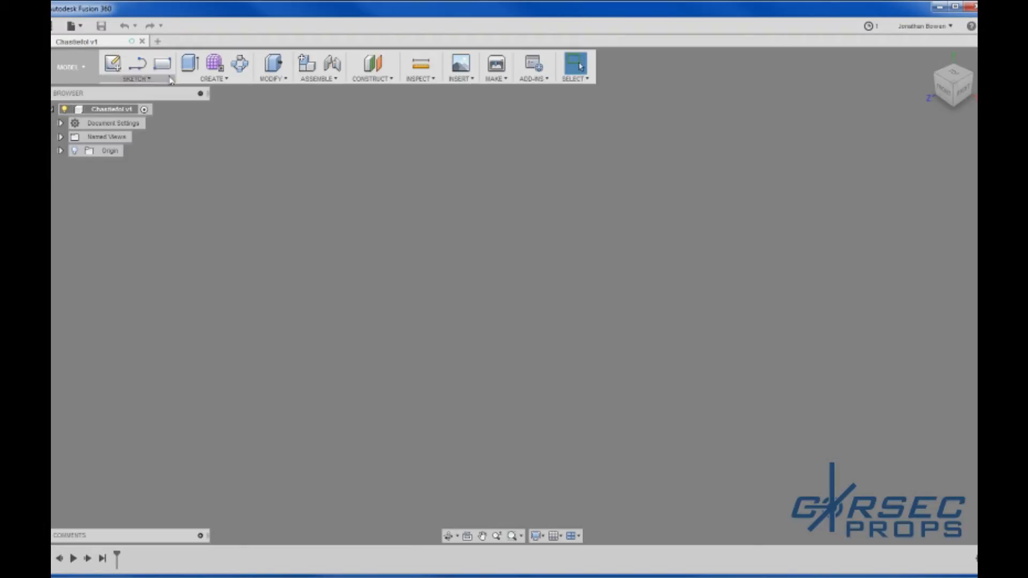
pyautogui.click(115, 65)
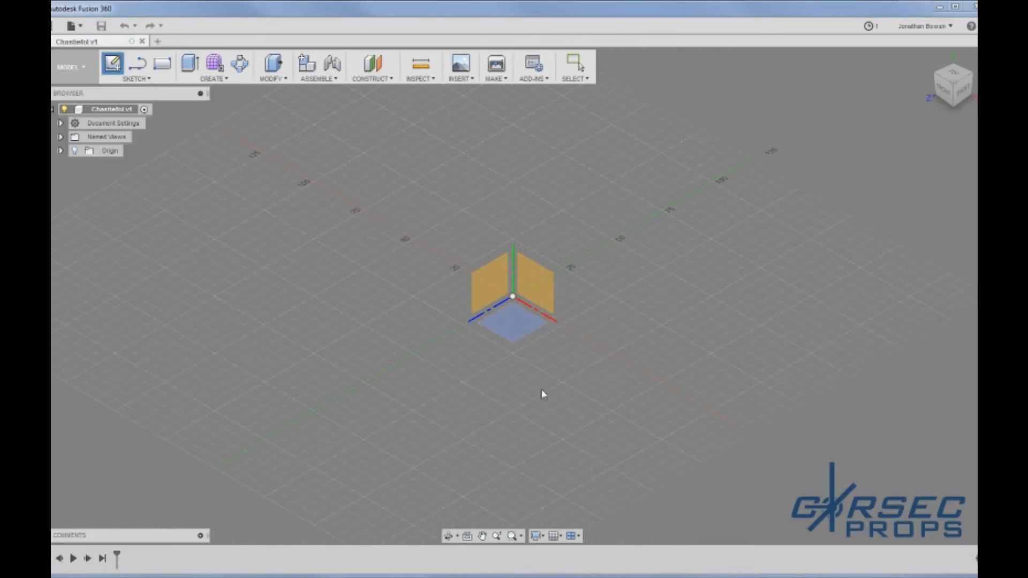
pyautogui.click(512, 330)
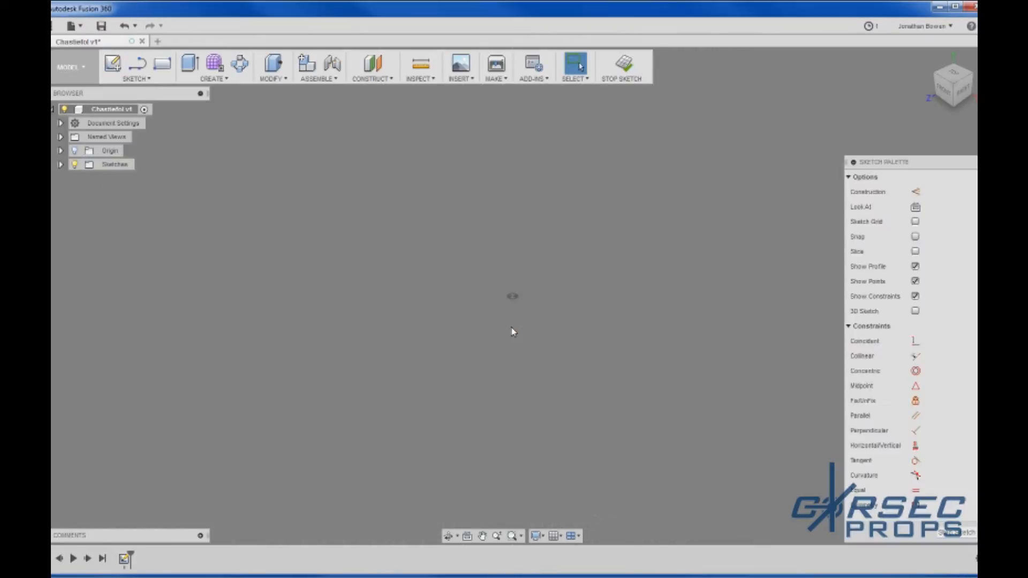
pyautogui.click(955, 84)
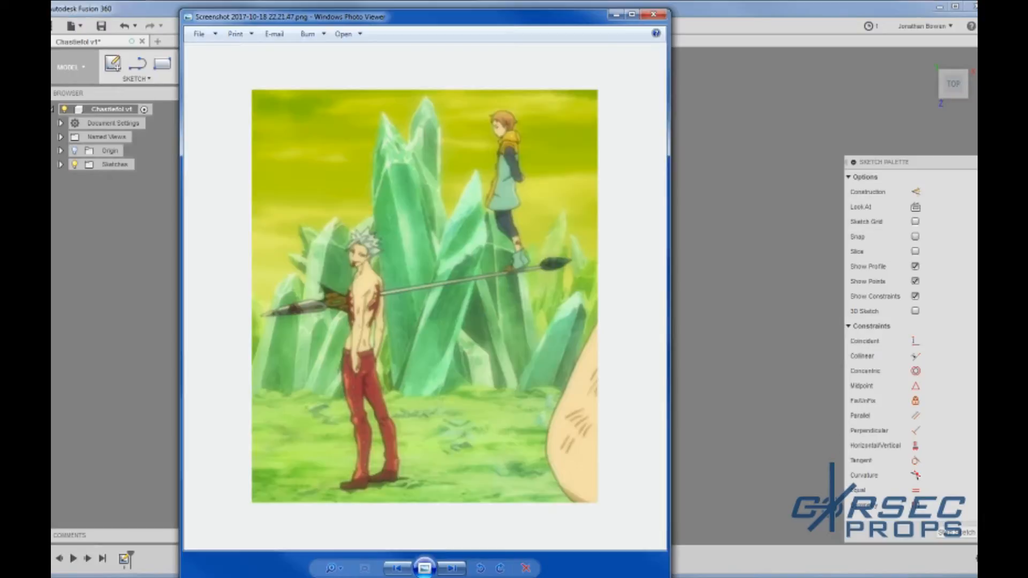
# Compare the reference screenshots of the spear's blade, ringed guard and full length in Windows Photo Viewer
pyautogui.click(455, 566)
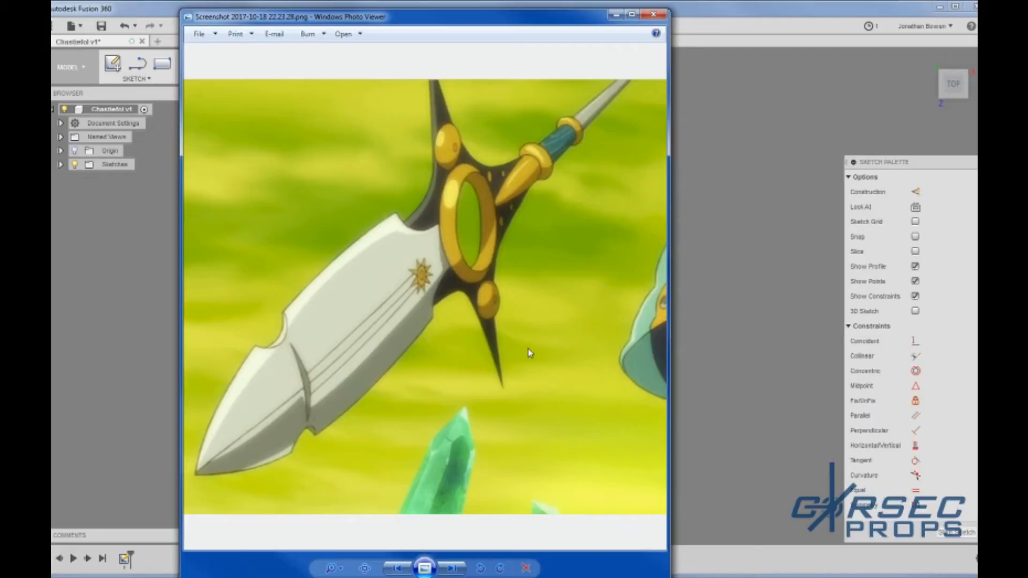
pyautogui.click(450, 568)
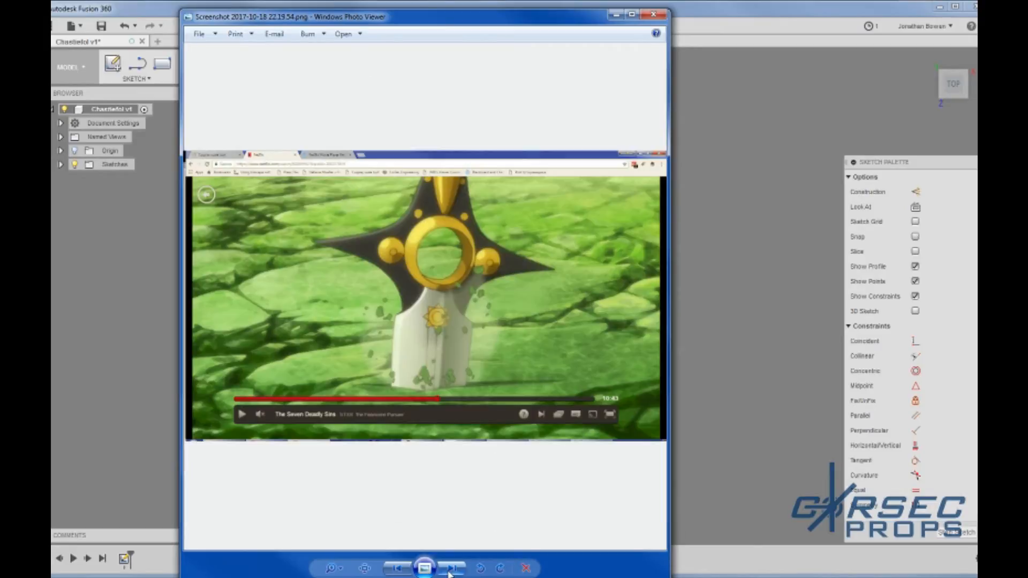
pyautogui.click(451, 568)
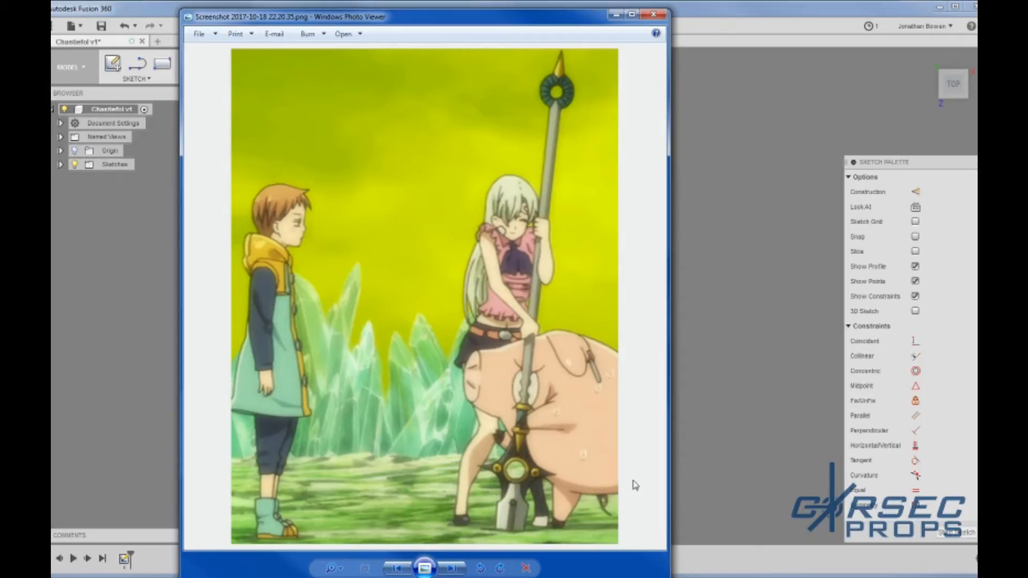
pyautogui.click(448, 568)
pyautogui.click(447, 568)
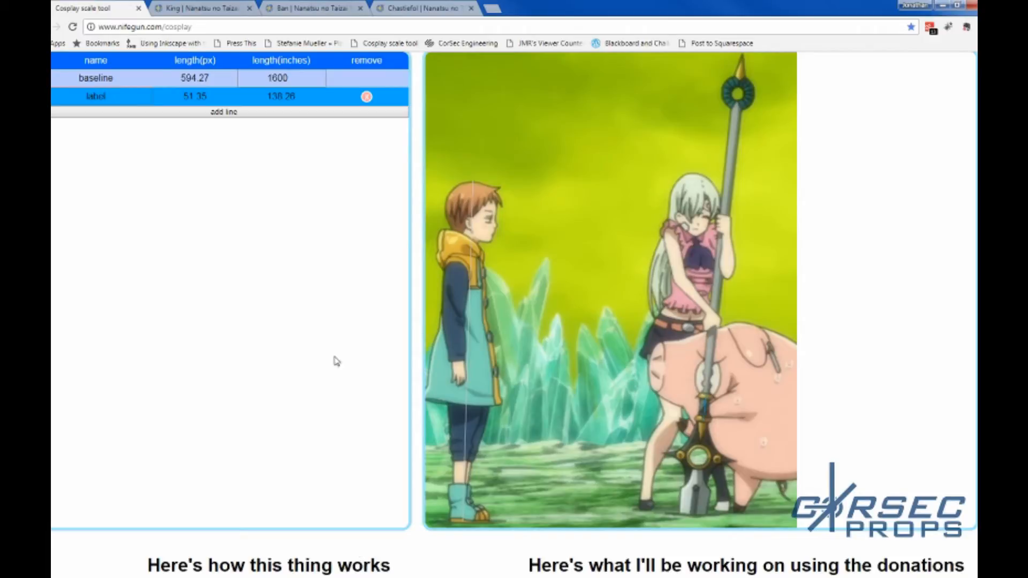
# Search Google in a new browser tab for "pvc pipe chart" and open FORMUFIT's PVC Pipe Size Dimensions Chart
pyautogui.click(494, 9)
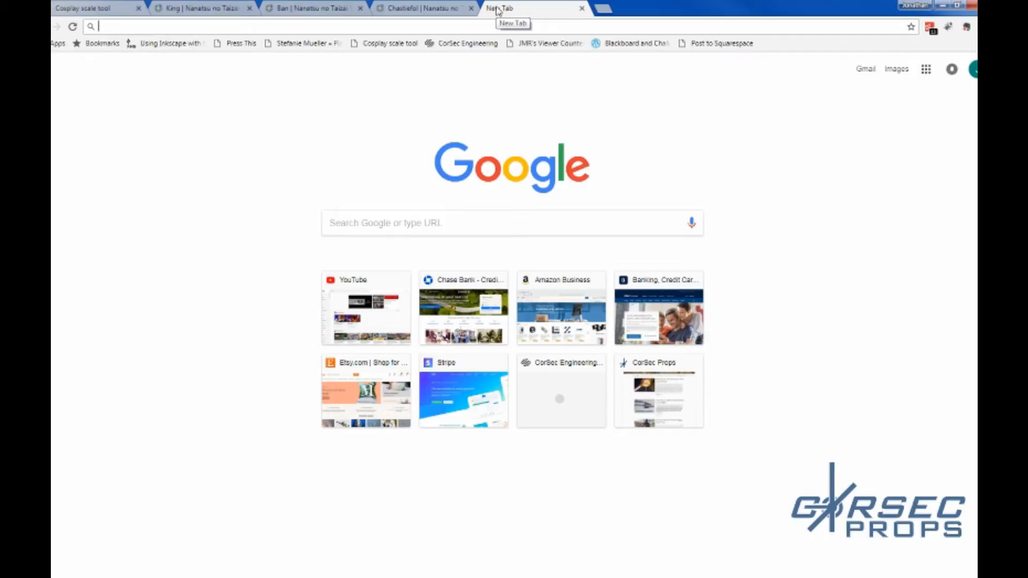
pyautogui.write('pvc pipe chart')
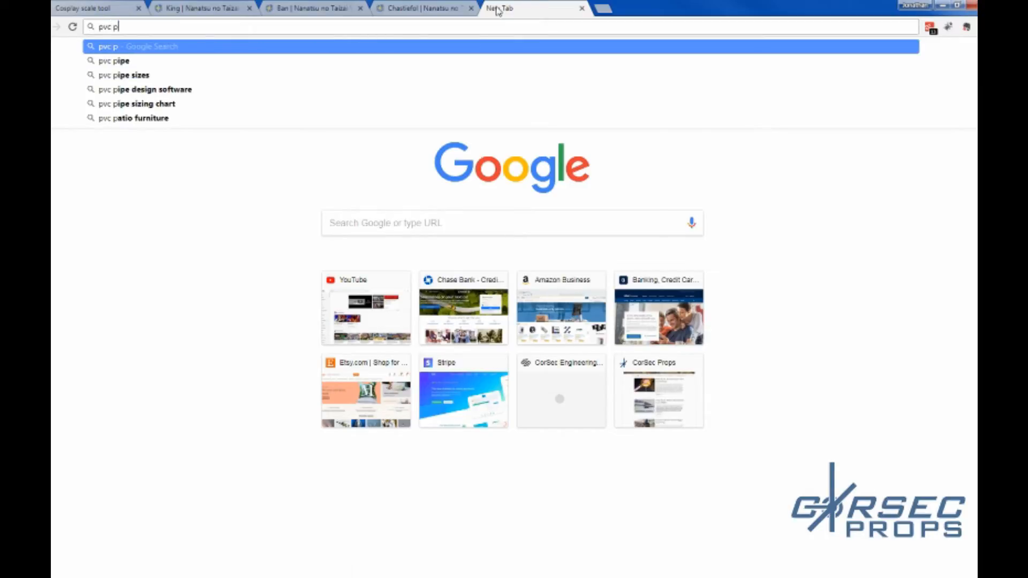
pyautogui.press('Return')
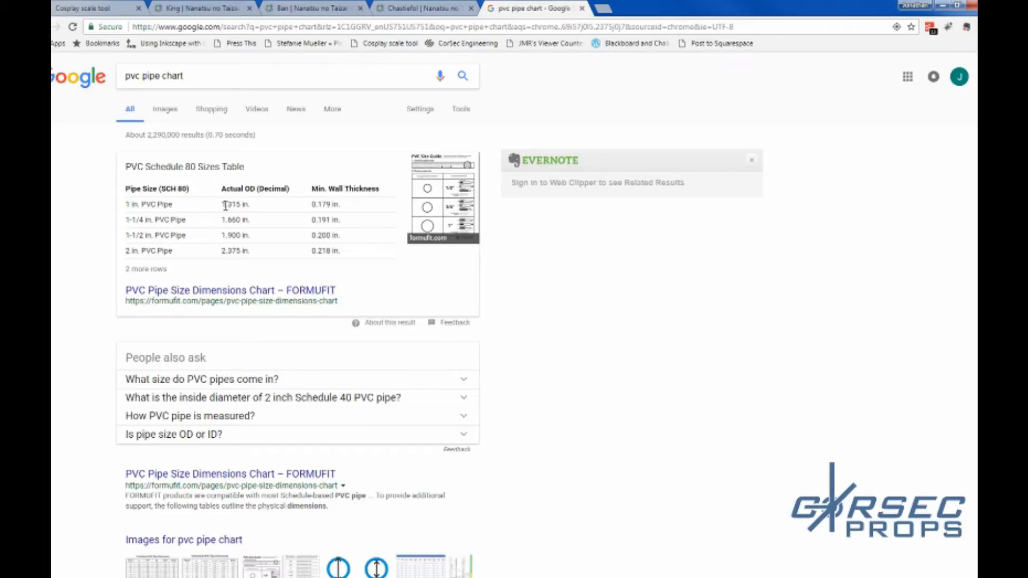
pyautogui.moveTo(222, 205); pyautogui.dragTo(244, 205)
pyautogui.click(232, 293)
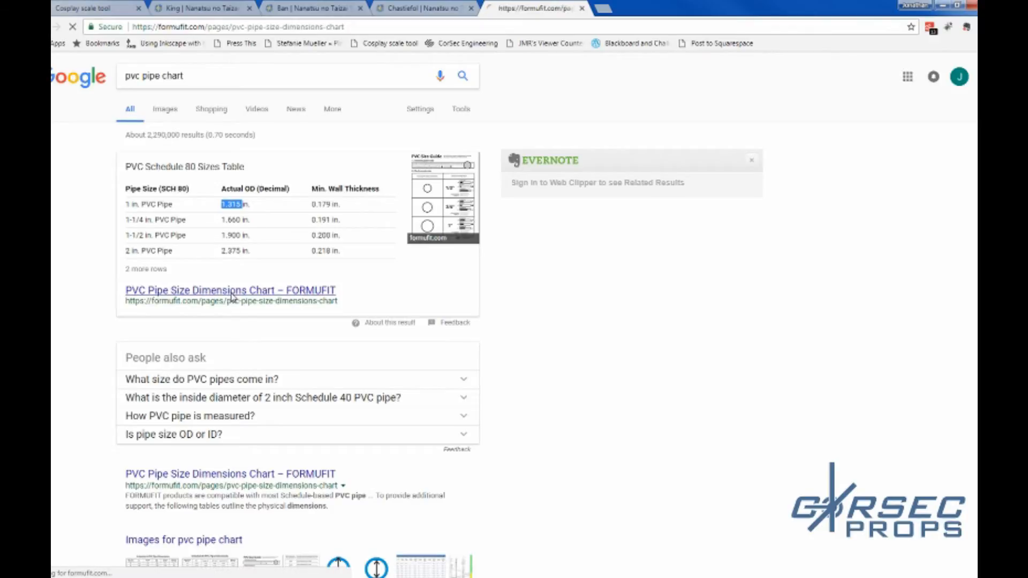
# Compare the actual outside diameter of 1 in. PVC pipe in the Schedule 40 and Schedule 80 tables
pyautogui.scroll(-10, 229, 266)
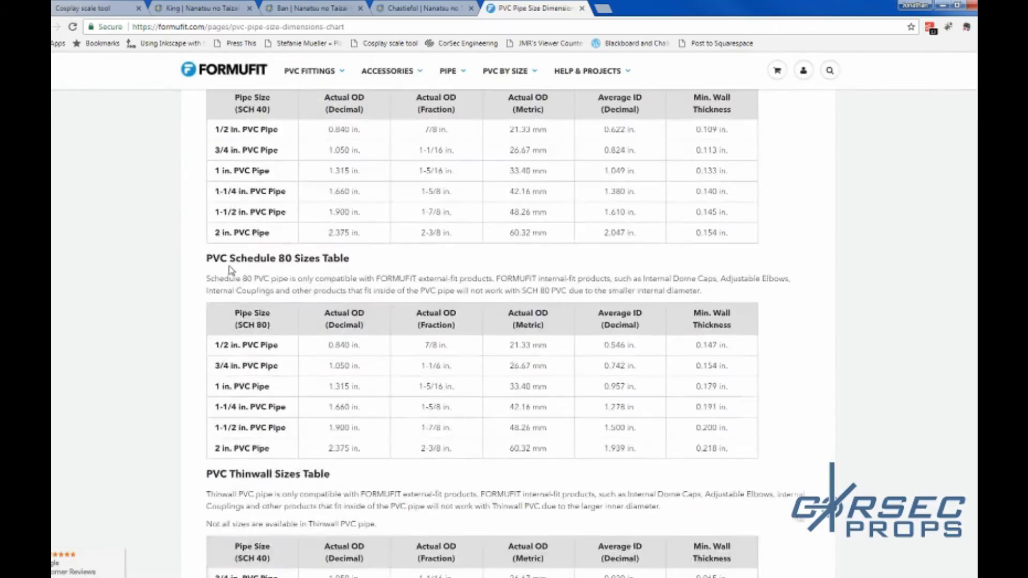
pyautogui.scroll(2, 229, 266)
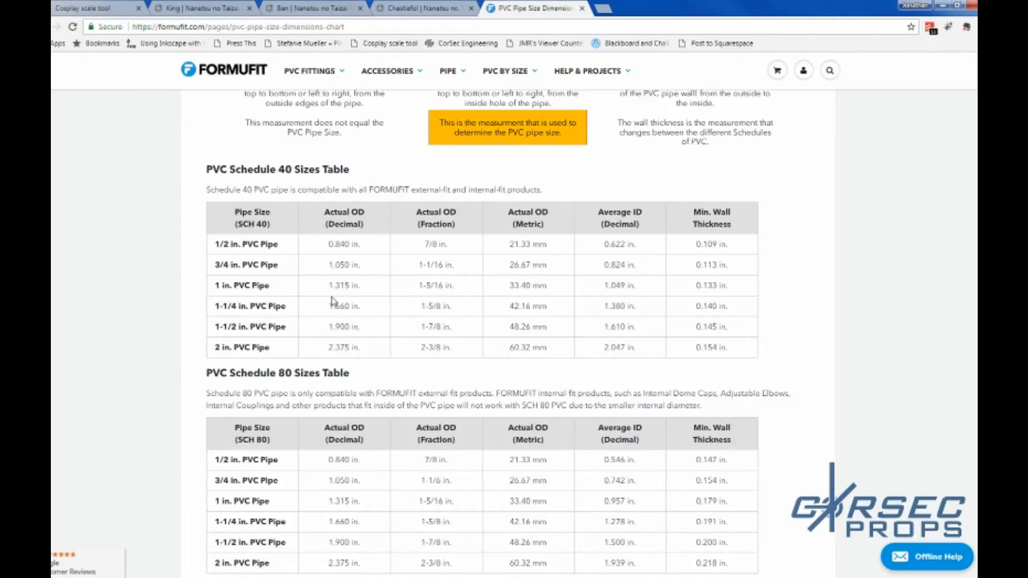
pyautogui.moveTo(321, 287); pyautogui.dragTo(367, 287)
pyautogui.moveTo(321, 501); pyautogui.dragTo(378, 504)
pyautogui.scroll(-1, 384, 312)
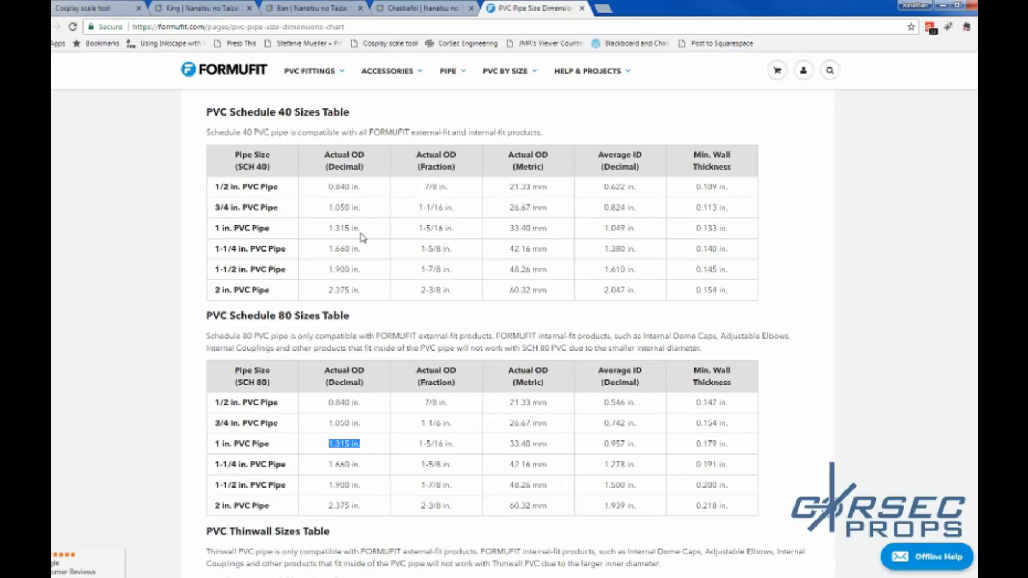
# Examine the outside diameters and wall thicknesses of the available sizes across the Schedule 40, Schedule 80 and Thinwall tables
pyautogui.scroll(-2, 273, 340)
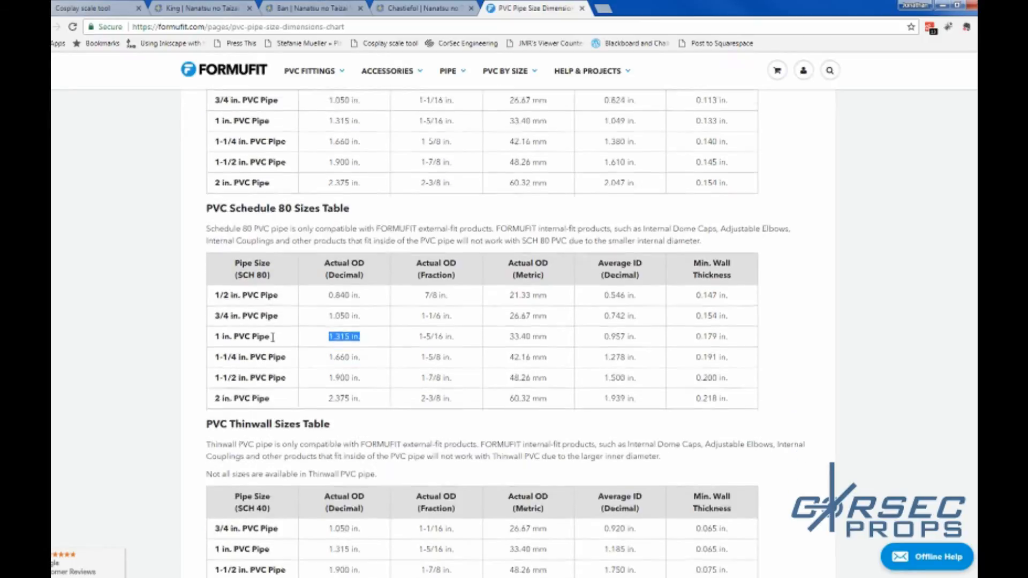
pyautogui.scroll(5, 273, 340)
pyautogui.scroll(-7, 289, 358)
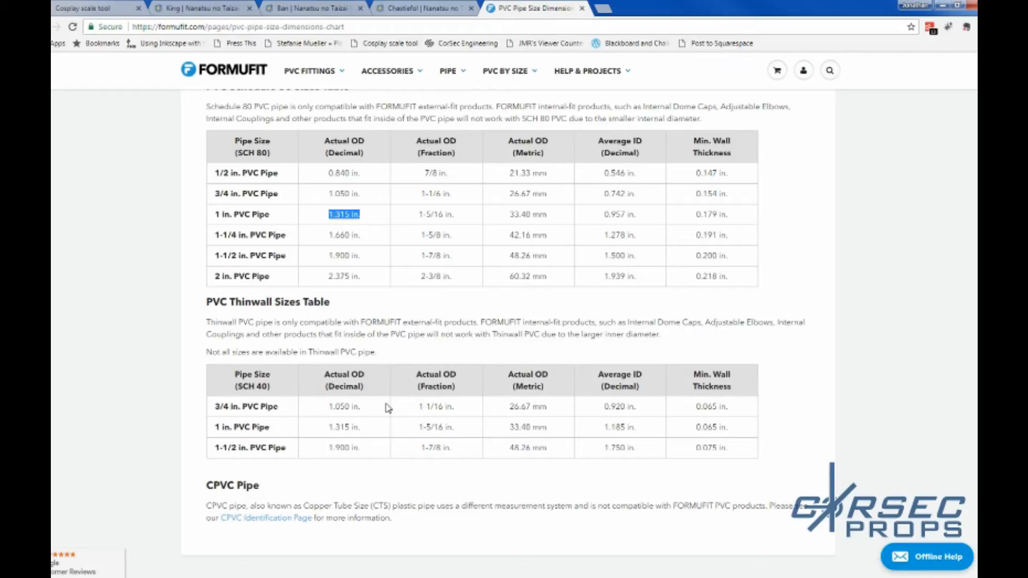
pyautogui.scroll(3, 388, 408)
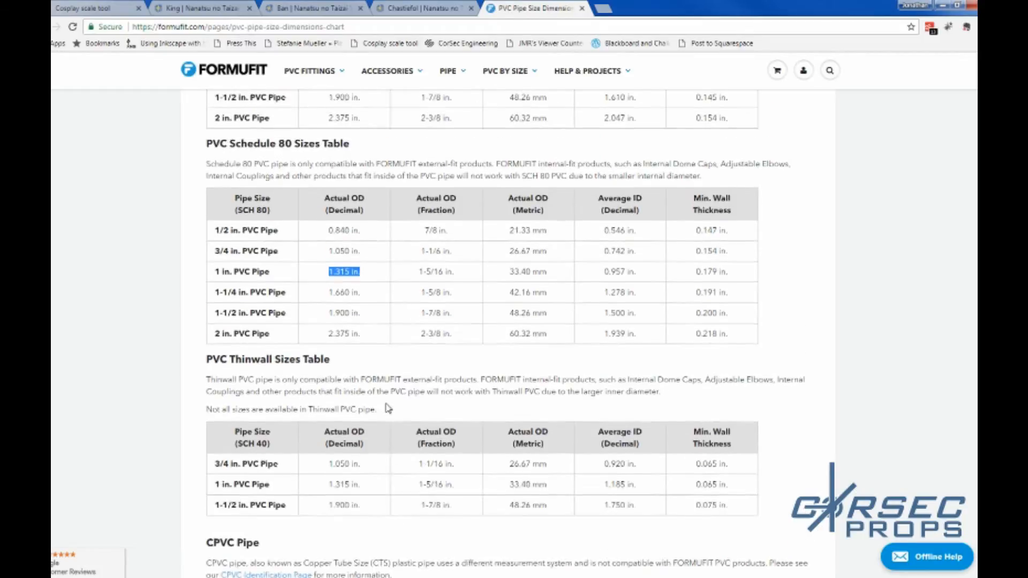
pyautogui.scroll(-3, 399, 448)
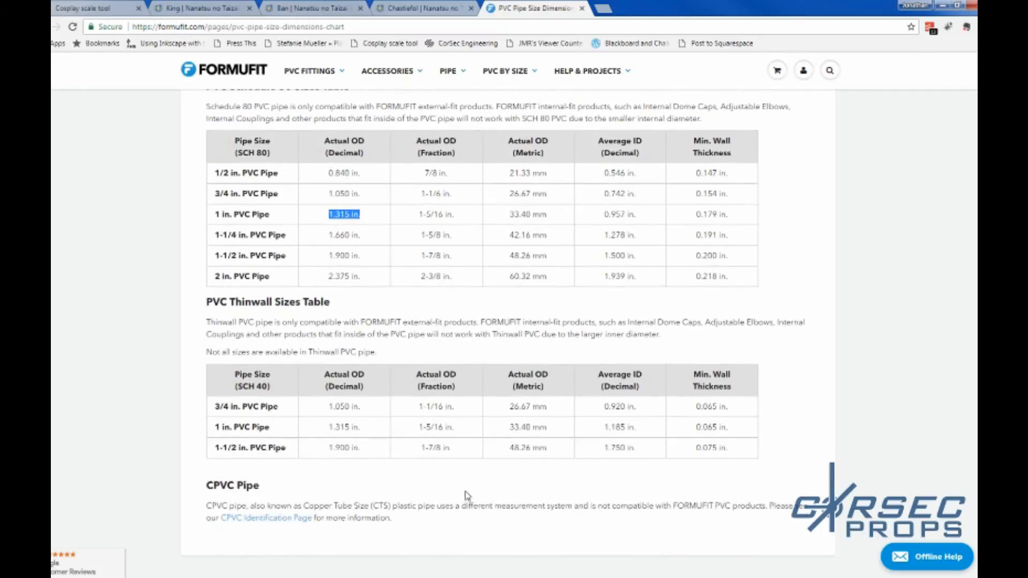
pyautogui.scroll(3, 409, 429)
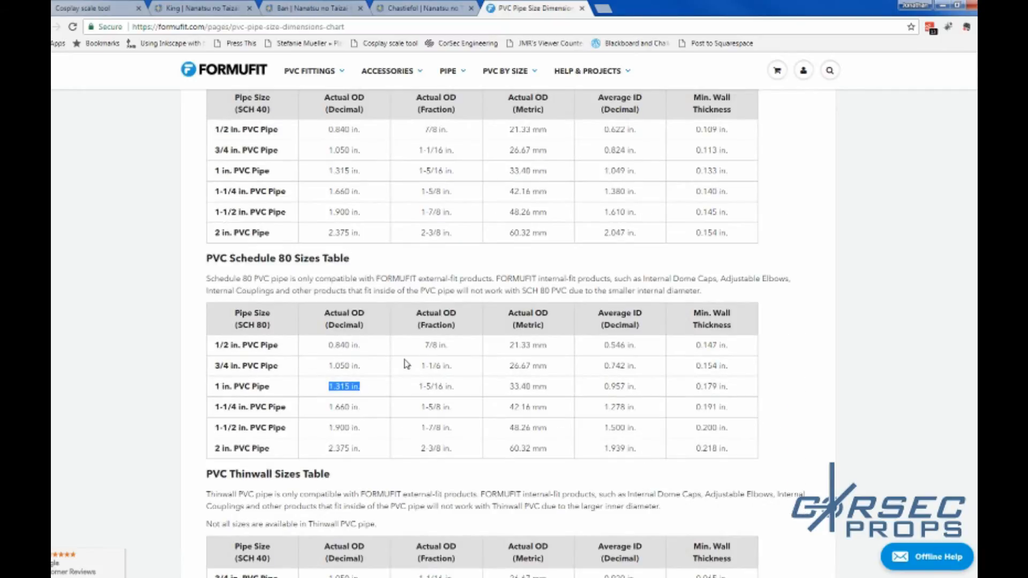
pyautogui.scroll(4, 407, 362)
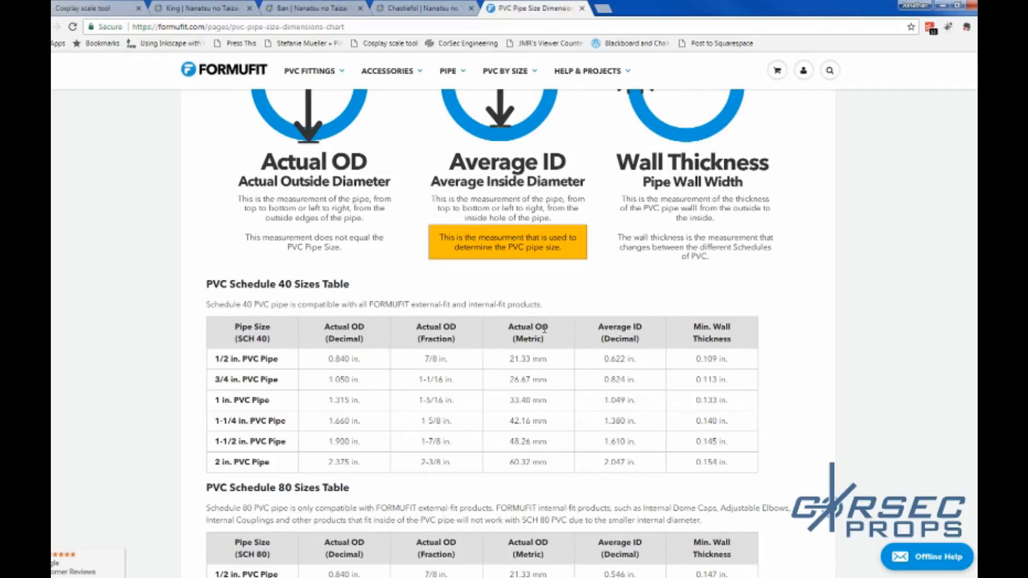
pyautogui.scroll(-5, 544, 328)
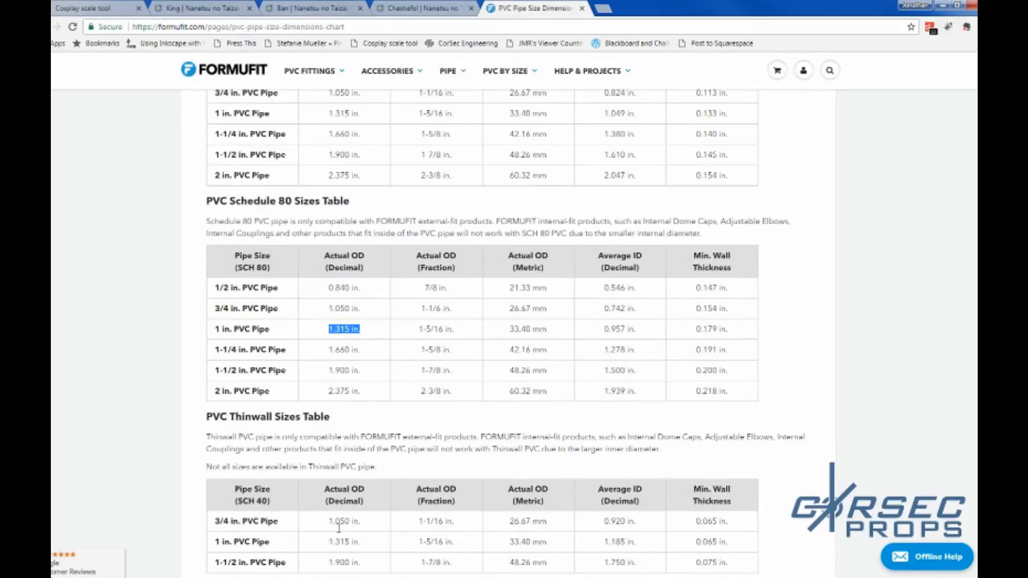
pyautogui.scroll(-1, 195, 509)
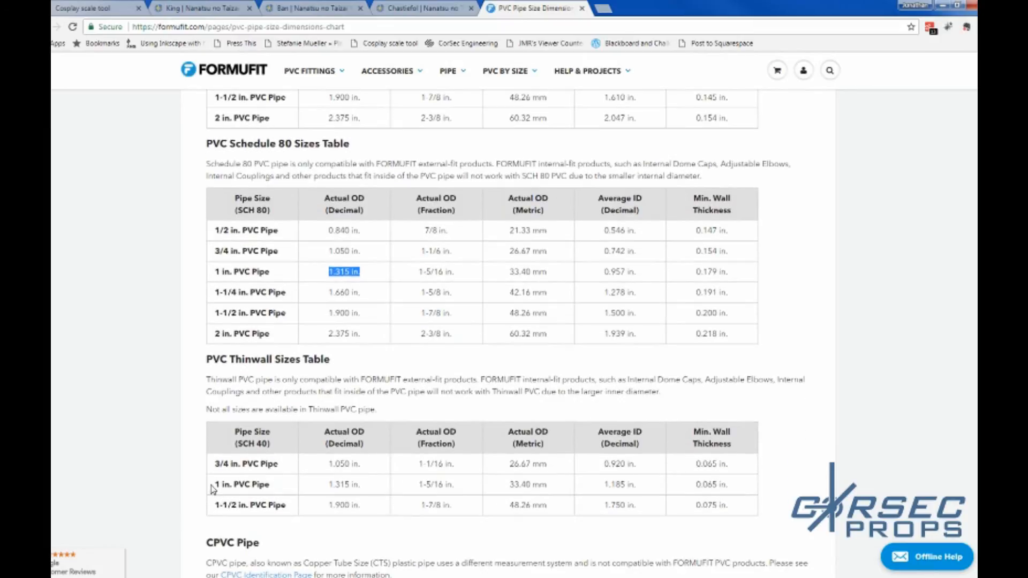
pyautogui.scroll(4, 212, 488)
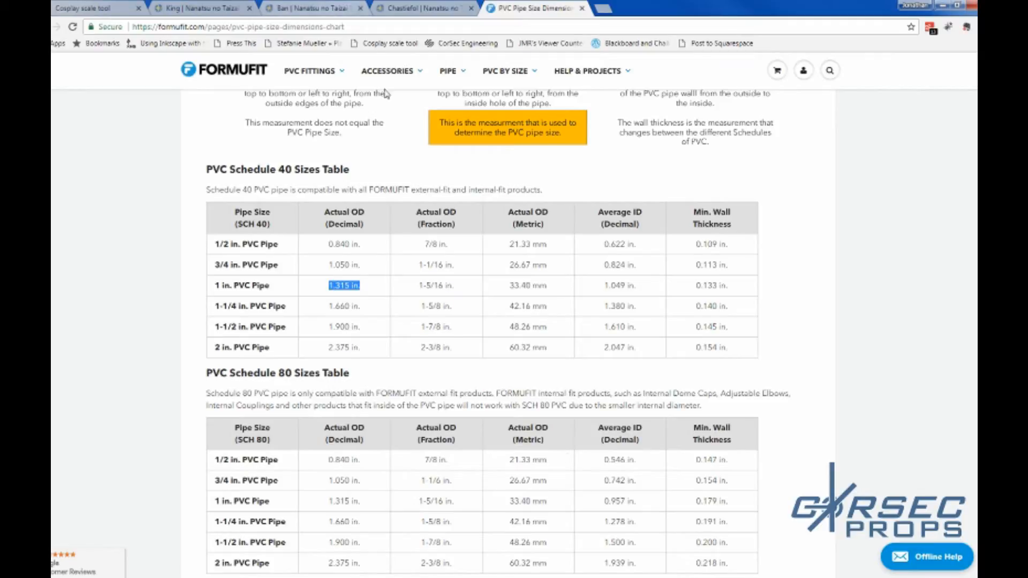
# Convert the pipe's 1.315 in. outside diameter to millimetres in Calculator by multiplying it by 25.4
pyautogui.hotkey('alt', 'Tab')
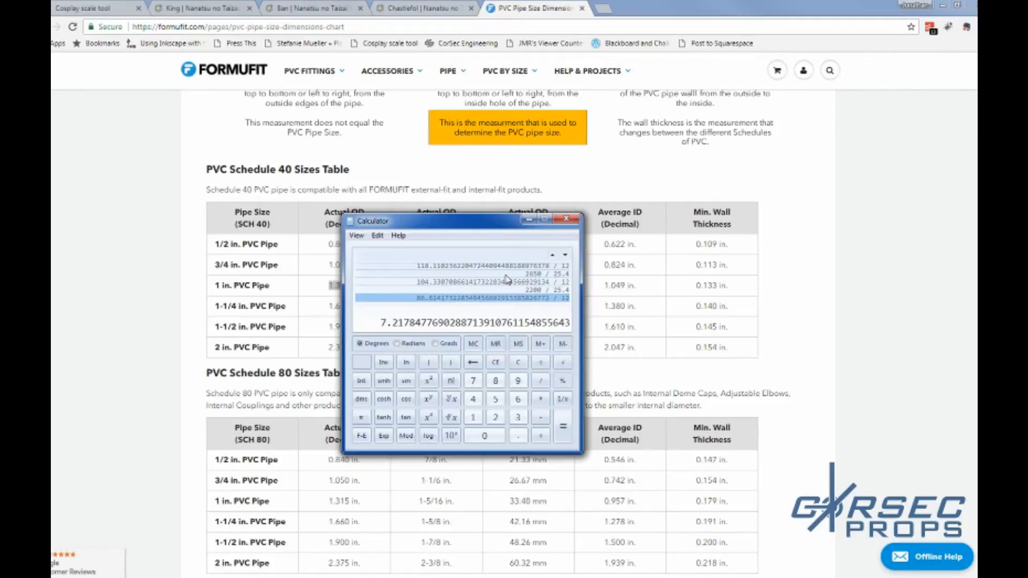
pyautogui.write('1.315 * 5')
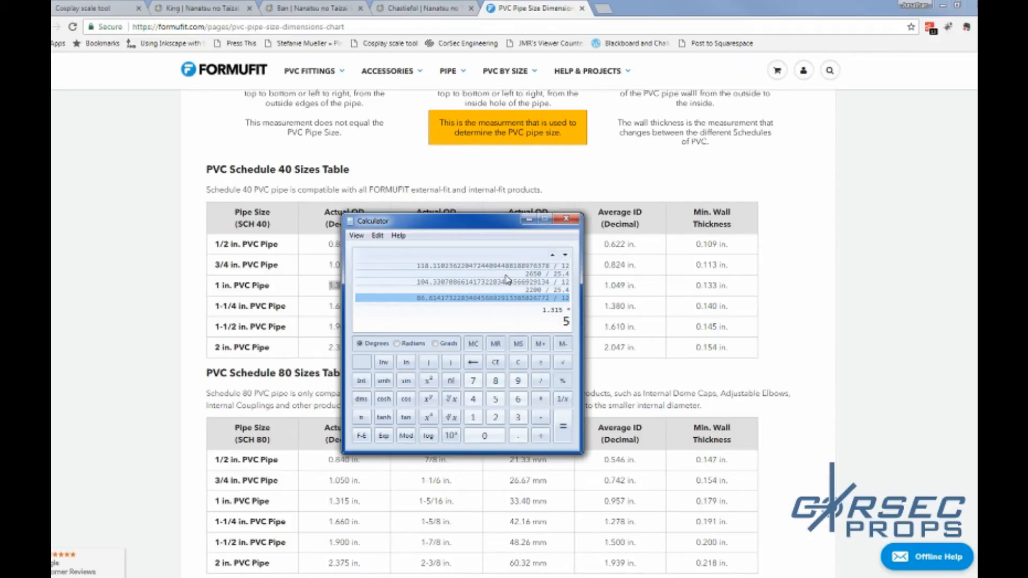
pyautogui.press('BackSpace')
pyautogui.write('25.4')
pyautogui.press('Return')
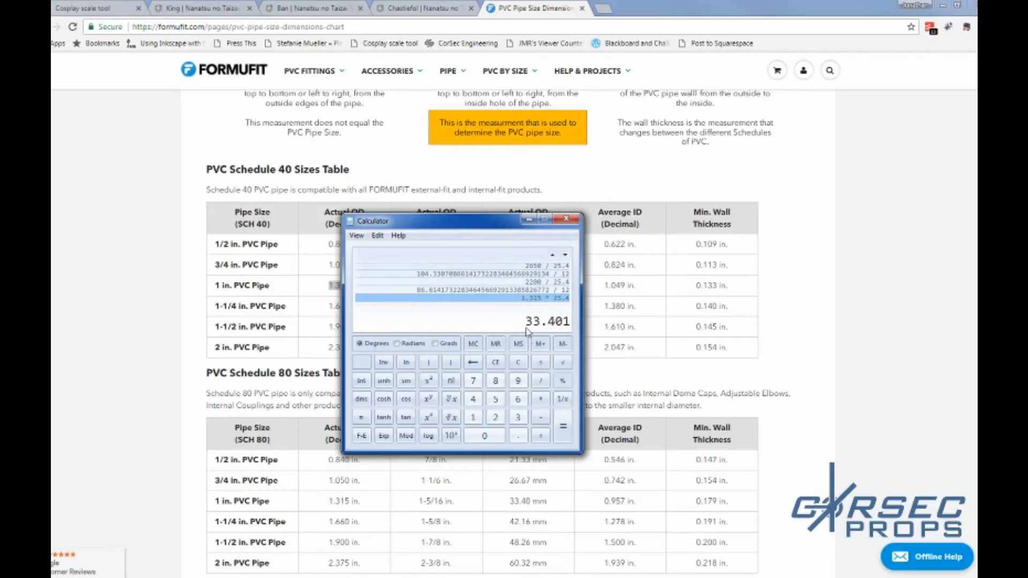
# Switch to Fusion 360 and draw a 35 mm diameter circle centred on the sketch origin
pyautogui.click(707, 577)
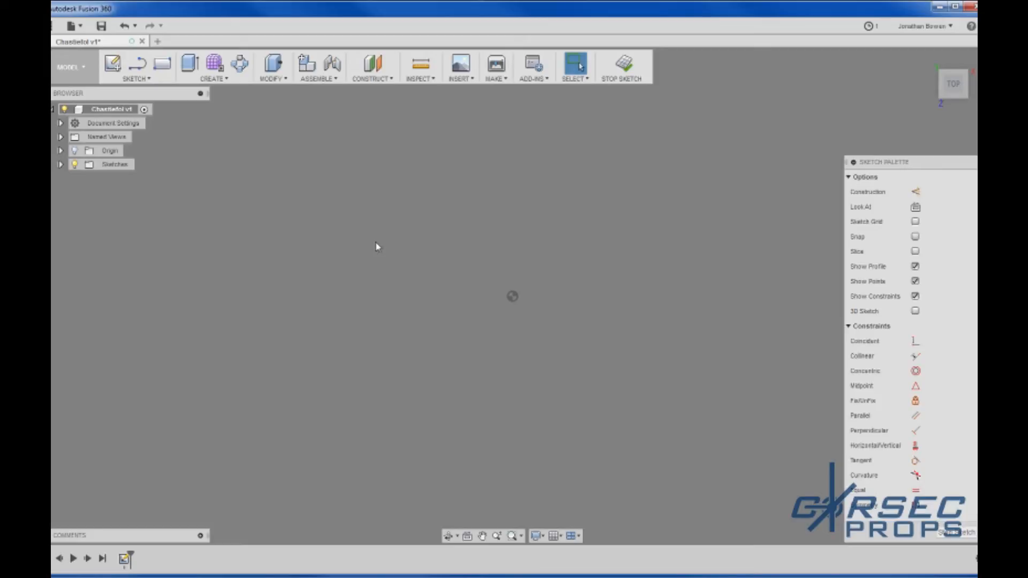
pyautogui.press('c')
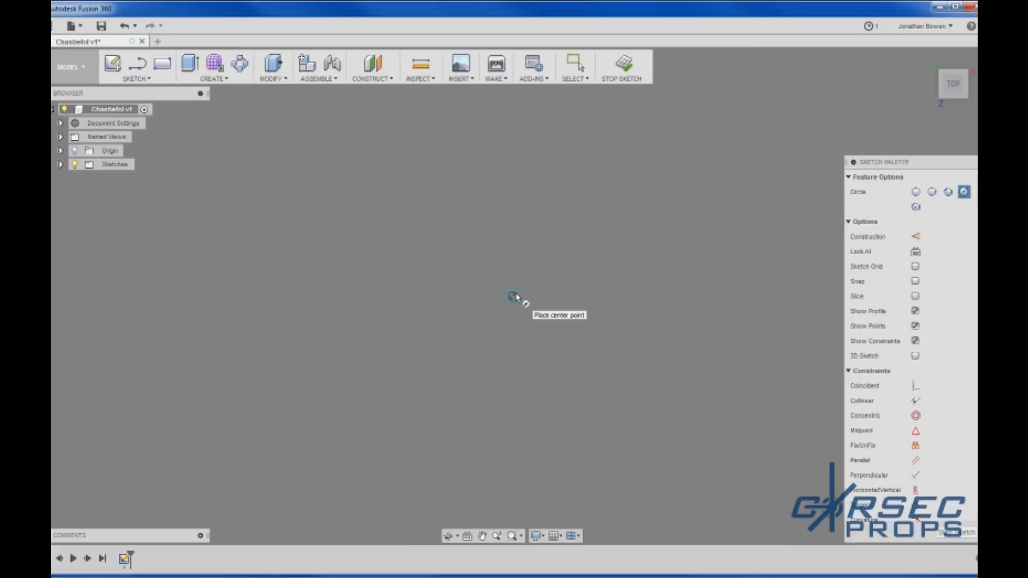
pyautogui.click(512, 296)
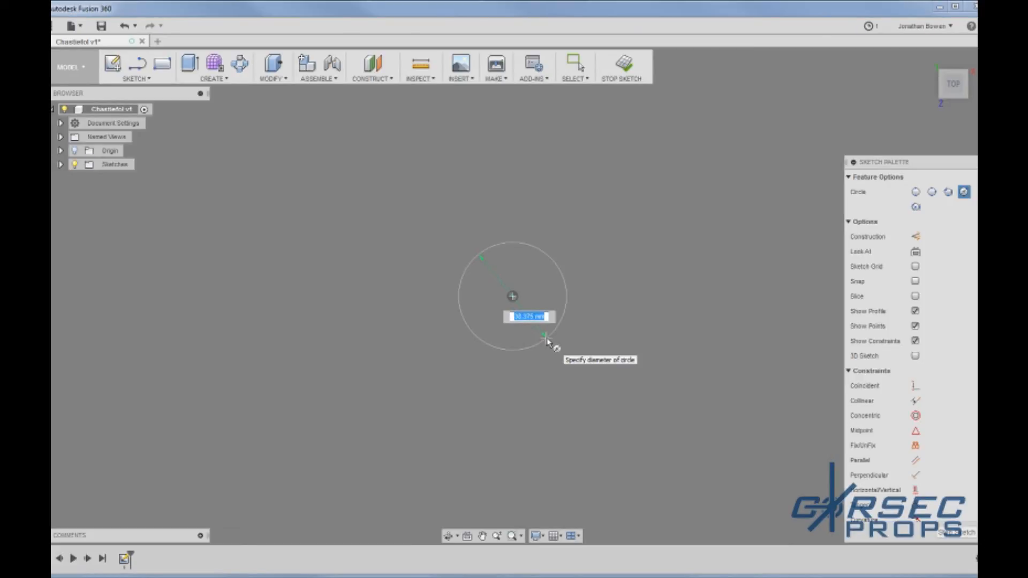
pyautogui.write('35')
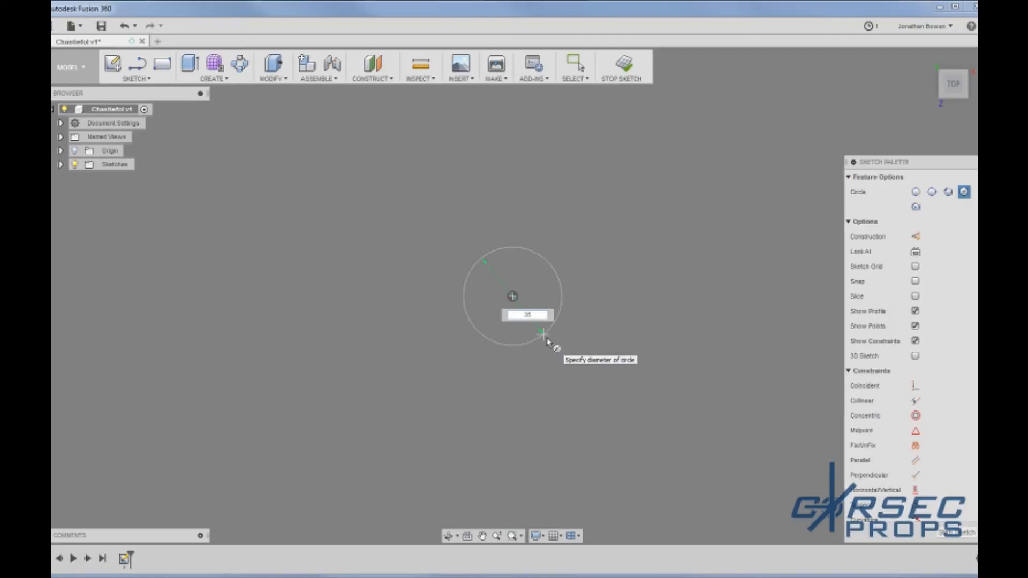
pyautogui.press('Tab')
pyautogui.press('Return')
pyautogui.press('Escape')
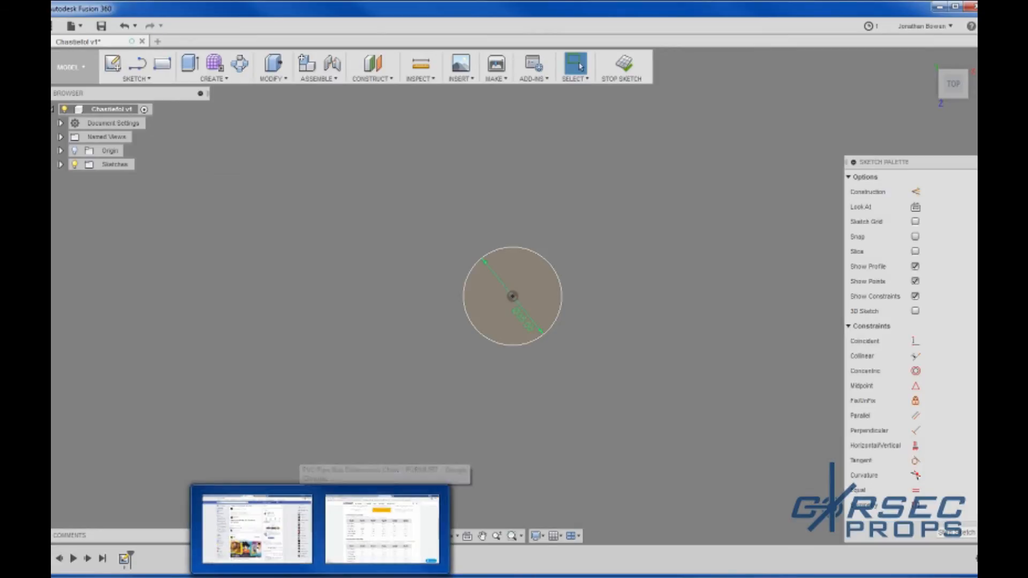
# Switch to the Cosplay scale tool in the browser and measure the width of the spear's gold collar, consulting the close-up screenshot
pyautogui.click(231, 567)
pyautogui.click(88, 9)
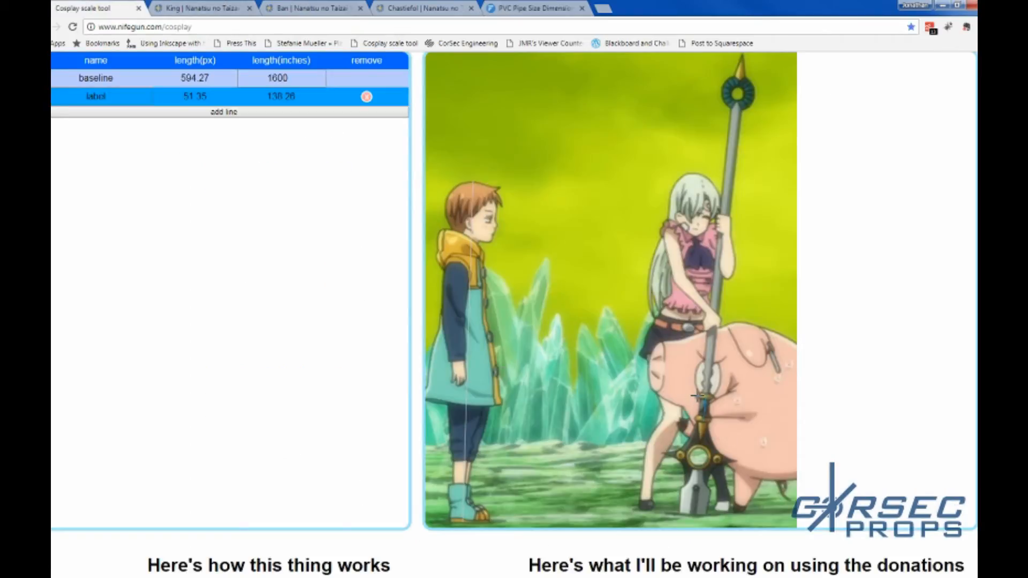
pyautogui.moveTo(697, 396); pyautogui.dragTo(715, 399)
pyautogui.moveTo(712, 292); pyautogui.dragTo(722, 291)
pyautogui.moveTo(717, 402); pyautogui.dragTo(715, 398)
pyautogui.hotkey('alt', 'Tab')
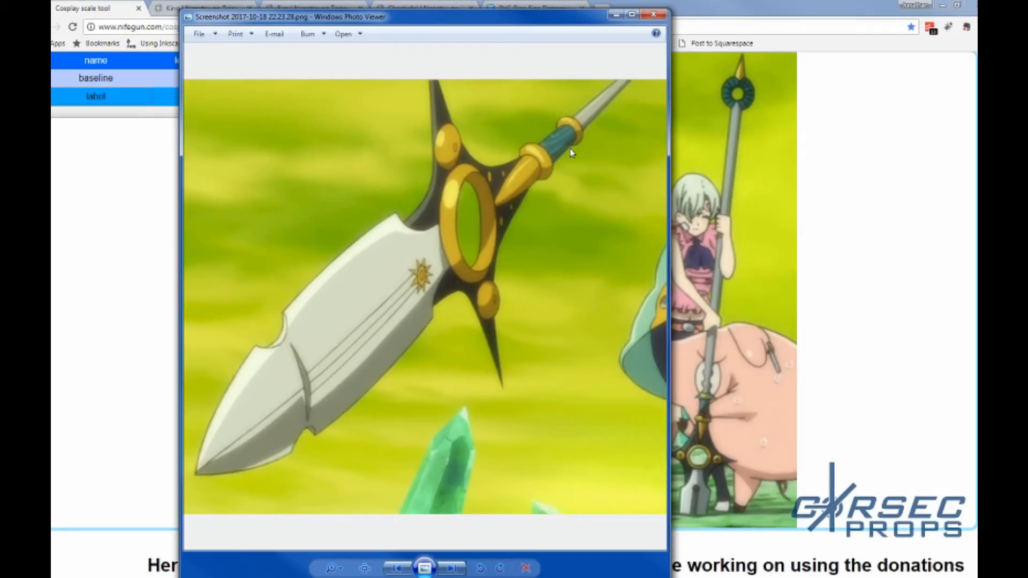
pyautogui.click(707, 406)
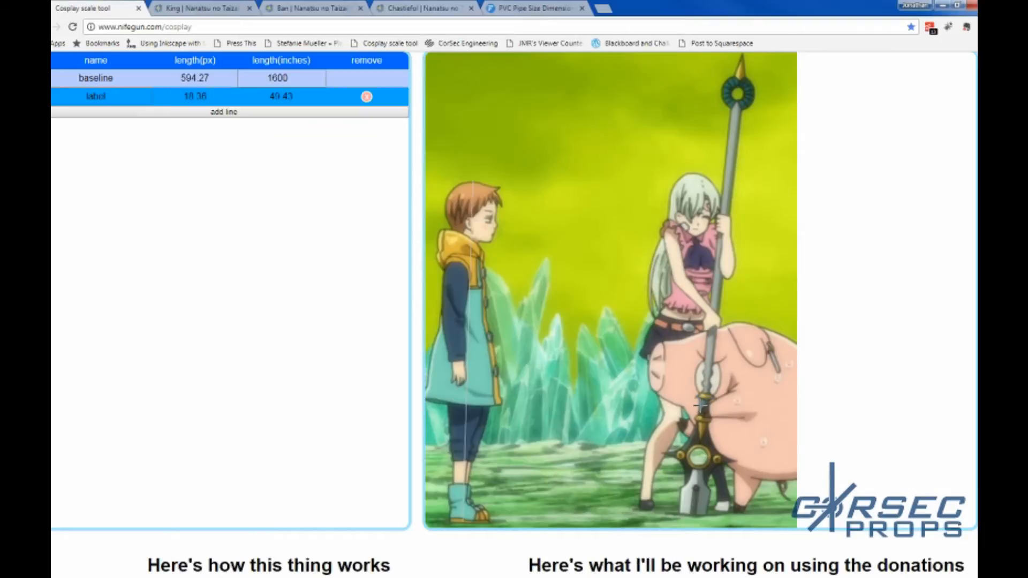
pyautogui.moveTo(707, 408); pyautogui.dragTo(711, 408)
pyautogui.moveTo(711, 407); pyautogui.dragTo(693, 394)
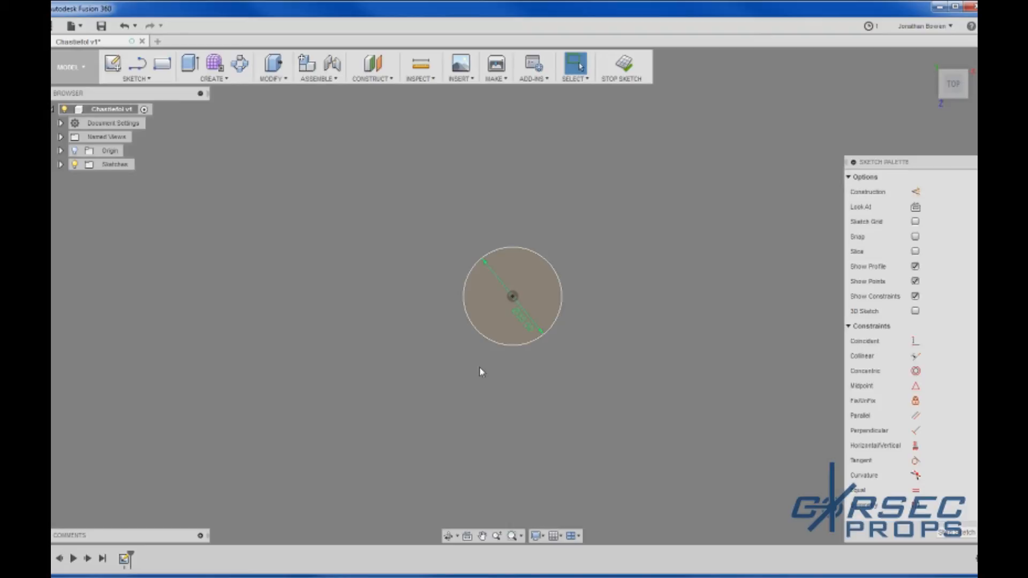
# Back in the Fusion 360 sketch, draw an 80 mm diameter circle concentric with the 35 mm circle
pyautogui.press('c')
pyautogui.click(512, 296)
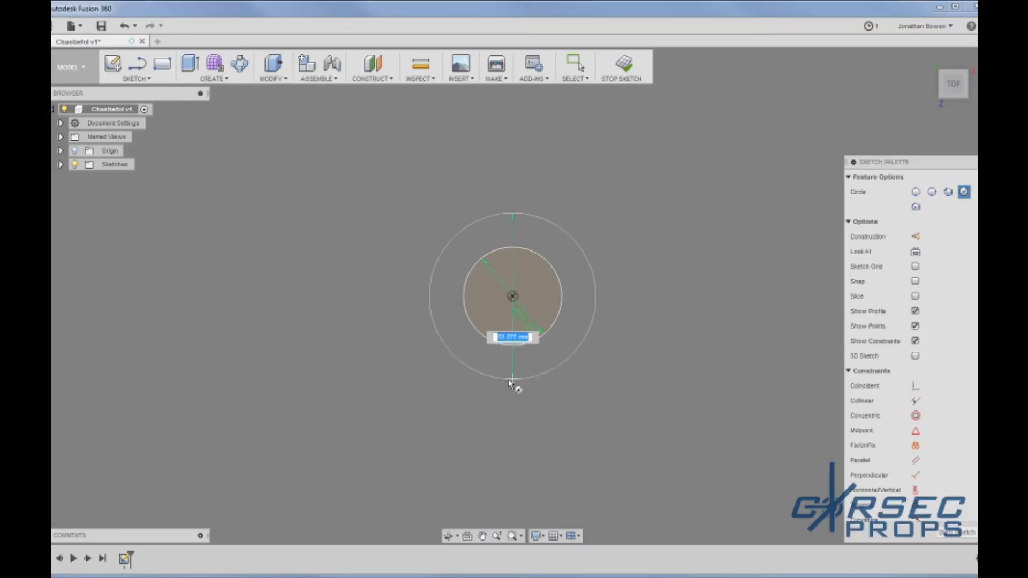
pyautogui.write('80')
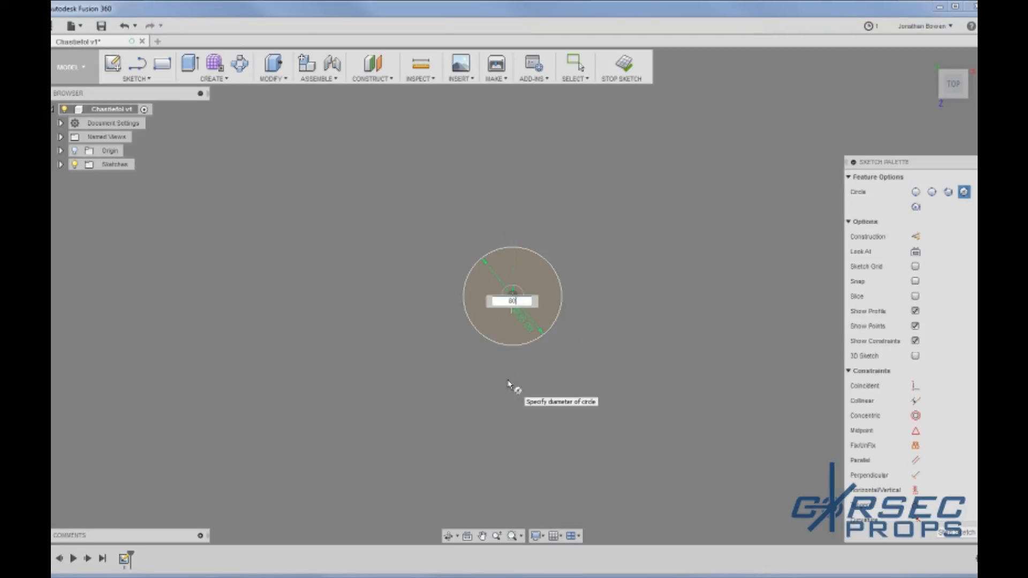
pyautogui.press('Tab')
pyautogui.press('Return')
pyautogui.press('Escape')
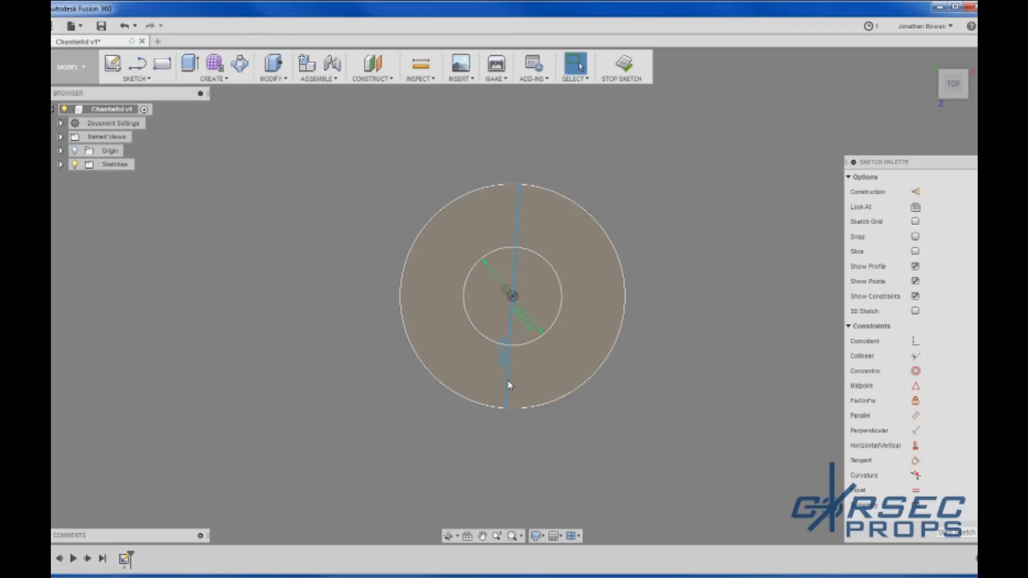
# Measure the height of the spear's gold collar on the reference image in the Cosplay scale tool
pyautogui.keyDown('shift'); pyautogui.moveTo(383, 374); pyautogui.dragTo(383, 320, button='middle'); pyautogui.keyUp('shift')
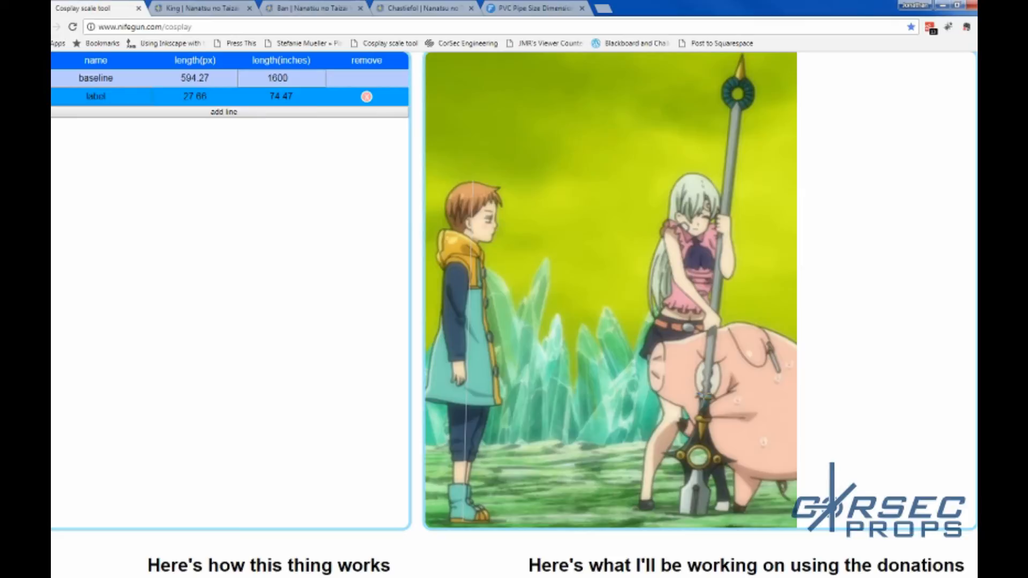
pyautogui.moveTo(702, 395); pyautogui.dragTo(708, 399)
pyautogui.hotkey('alt', 'Tab')
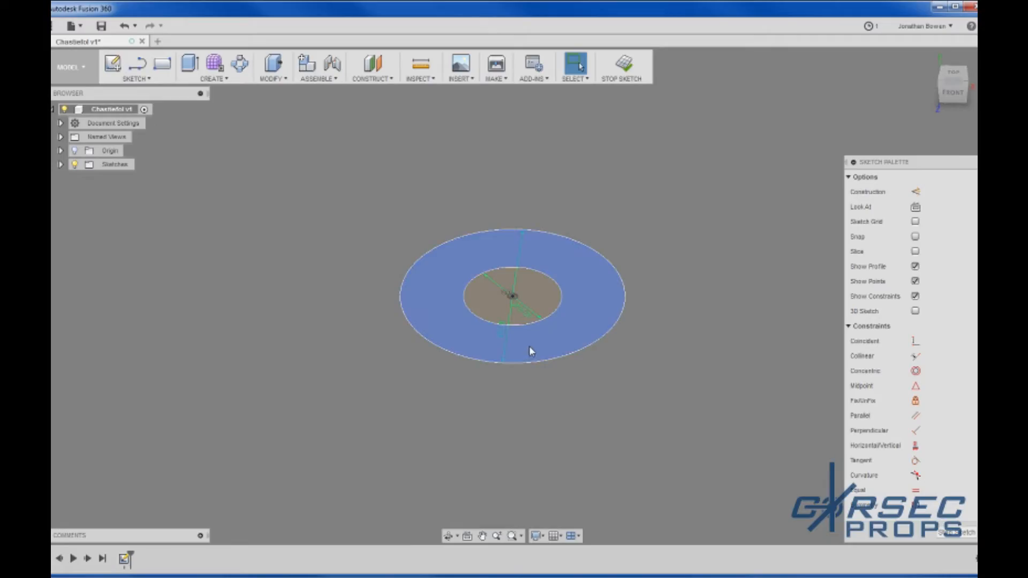
# Extrude the ring between the two circles 30 mm upward as a new body
pyautogui.click(529, 351)
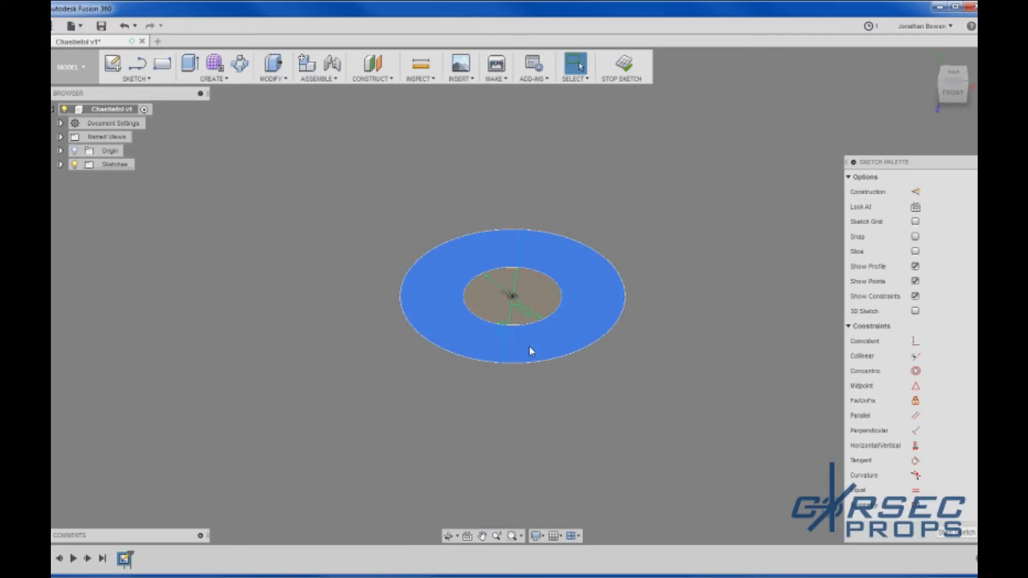
pyautogui.press('e')
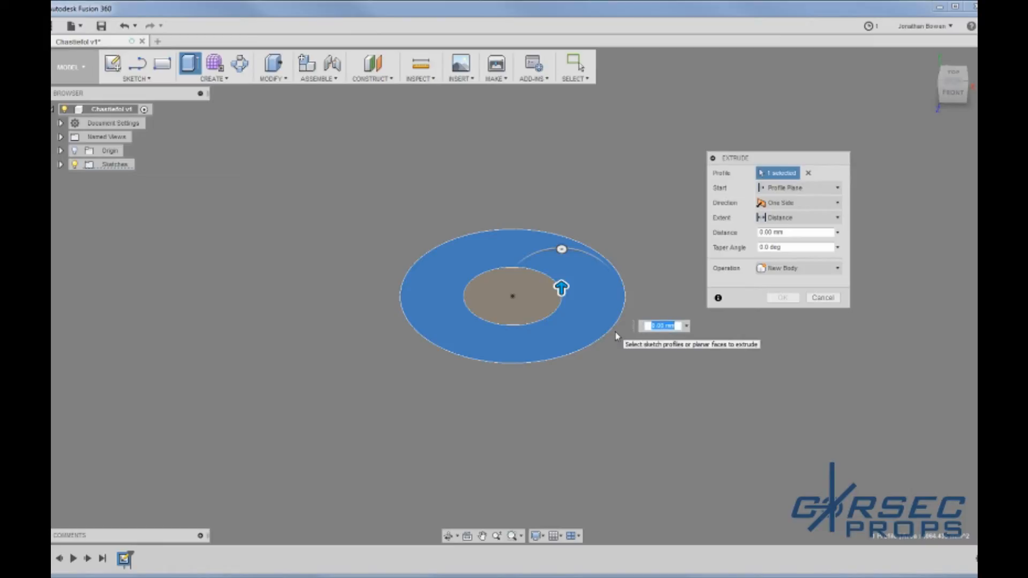
pyautogui.write('30')
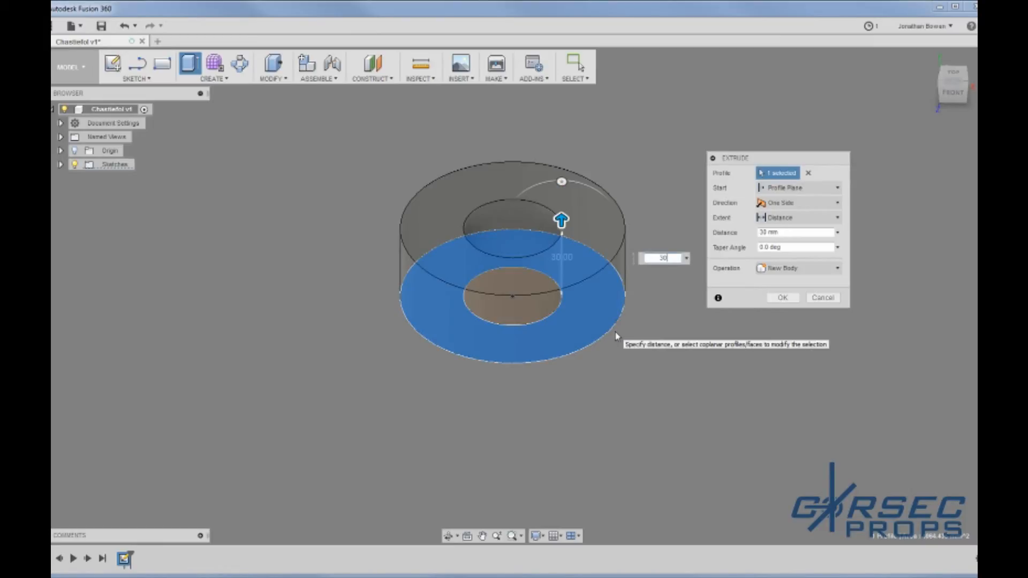
pyautogui.press('Return')
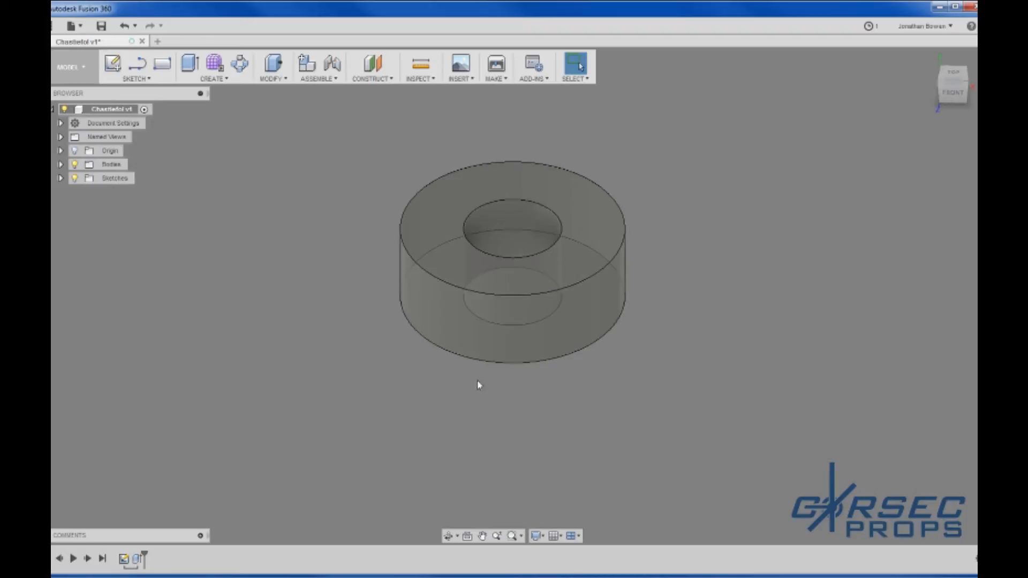
pyautogui.keyDown('shift'); pyautogui.moveTo(480, 384); pyautogui.dragTo(436, 321, button='middle'); pyautogui.keyUp('shift')
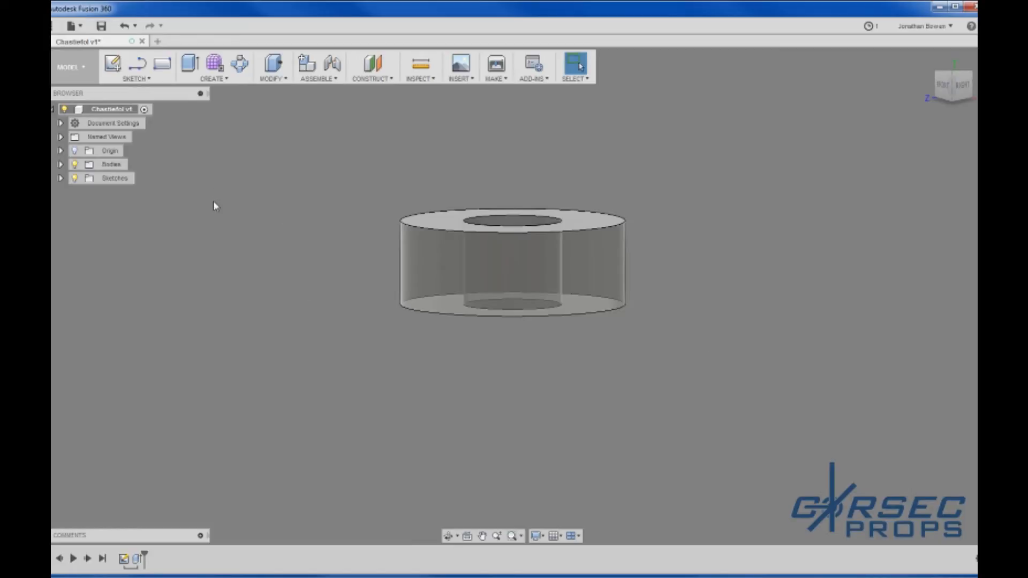
# Create a component from the ring body and rename it Collet
pyautogui.click(61, 165)
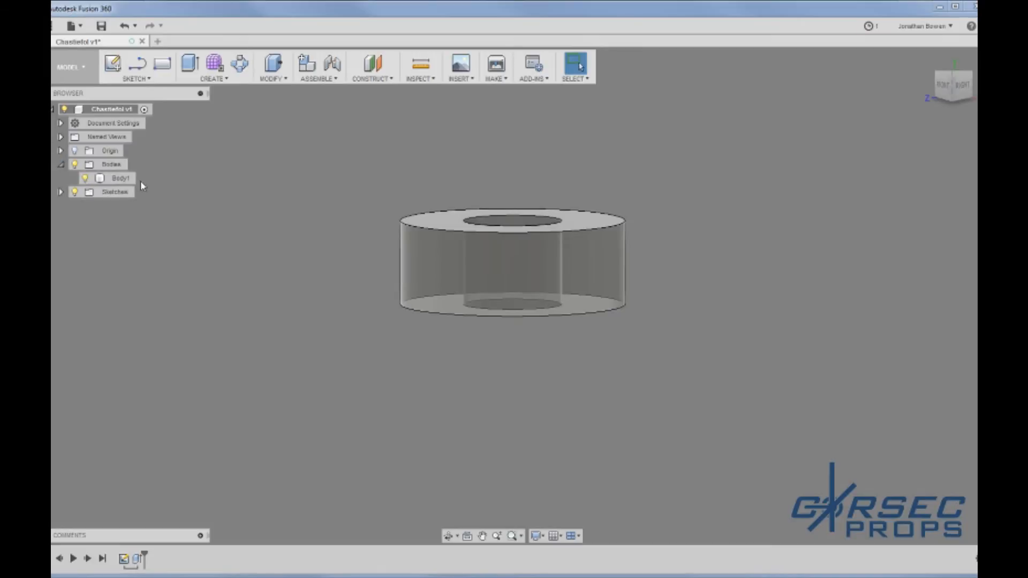
pyautogui.rightClick(119, 182)
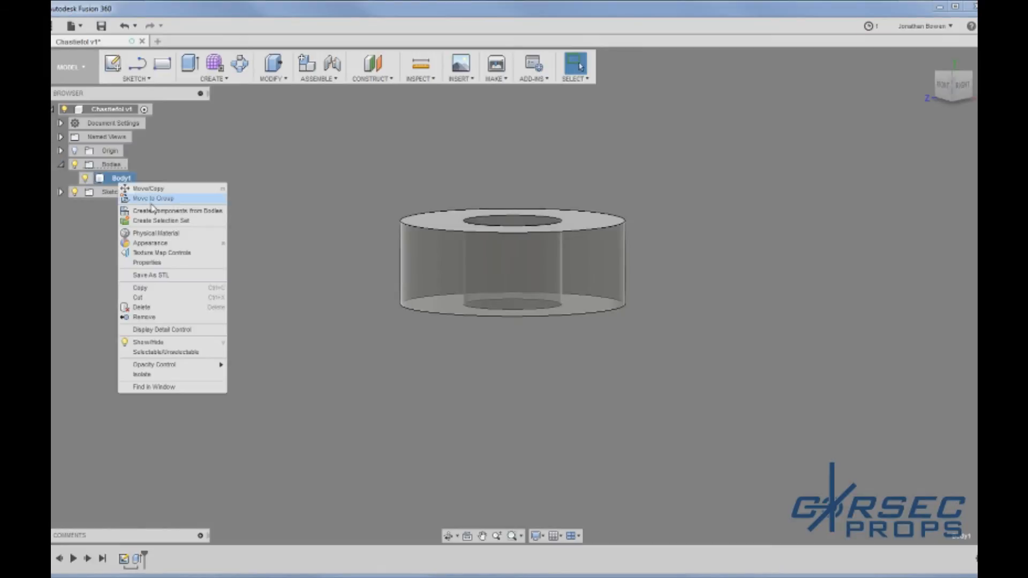
pyautogui.click(153, 212)
pyautogui.click(126, 178)
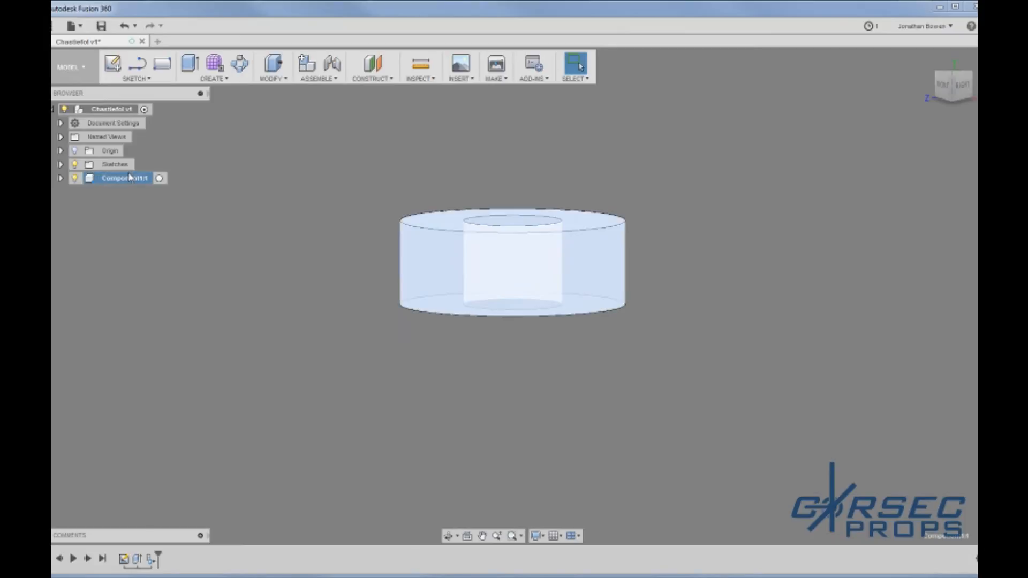
pyautogui.doubleClick(127, 178)
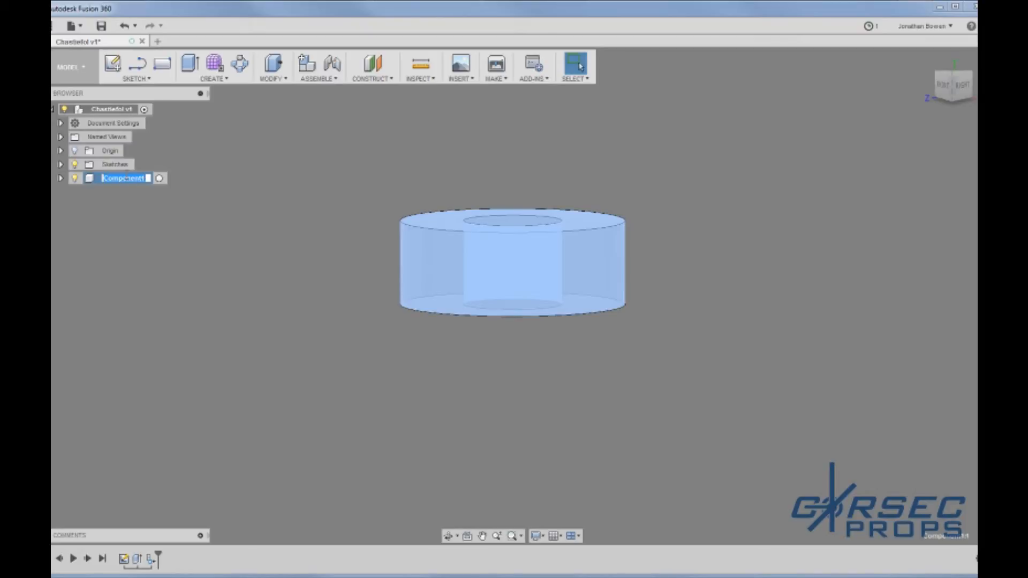
pyautogui.write('Collet')
pyautogui.press('Return')
pyautogui.click(272, 158)
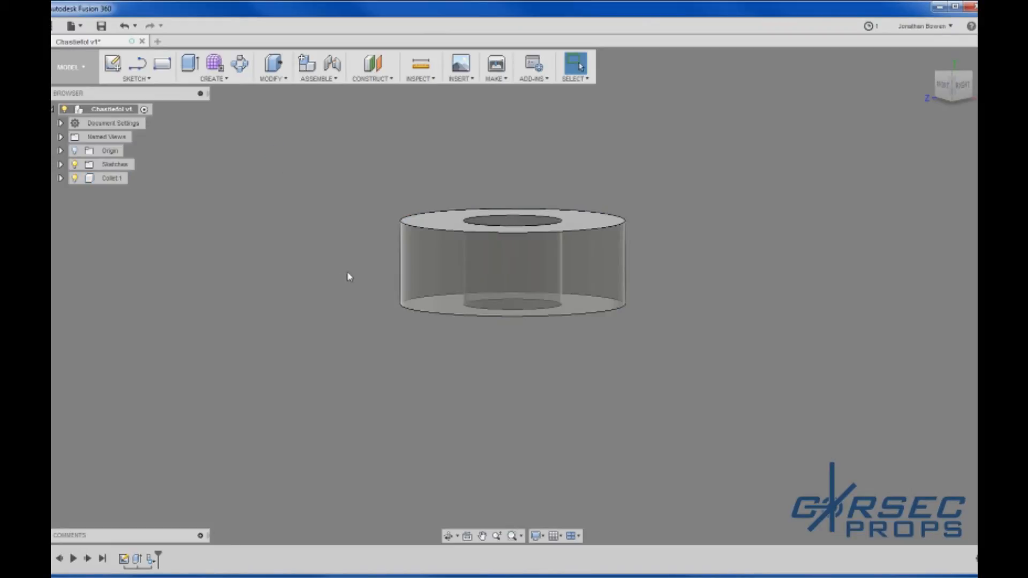
pyautogui.press('f')
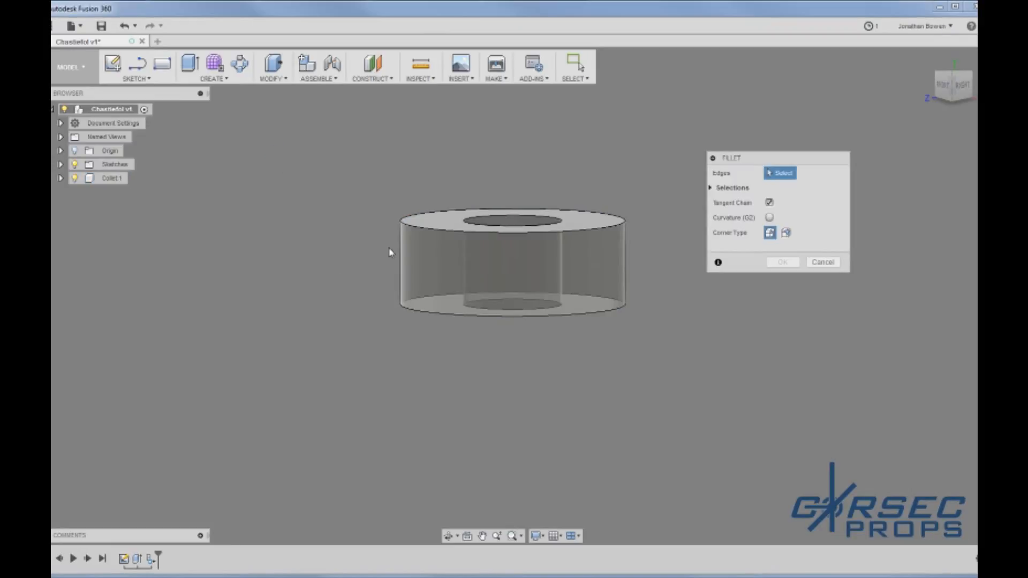
pyautogui.click(823, 262)
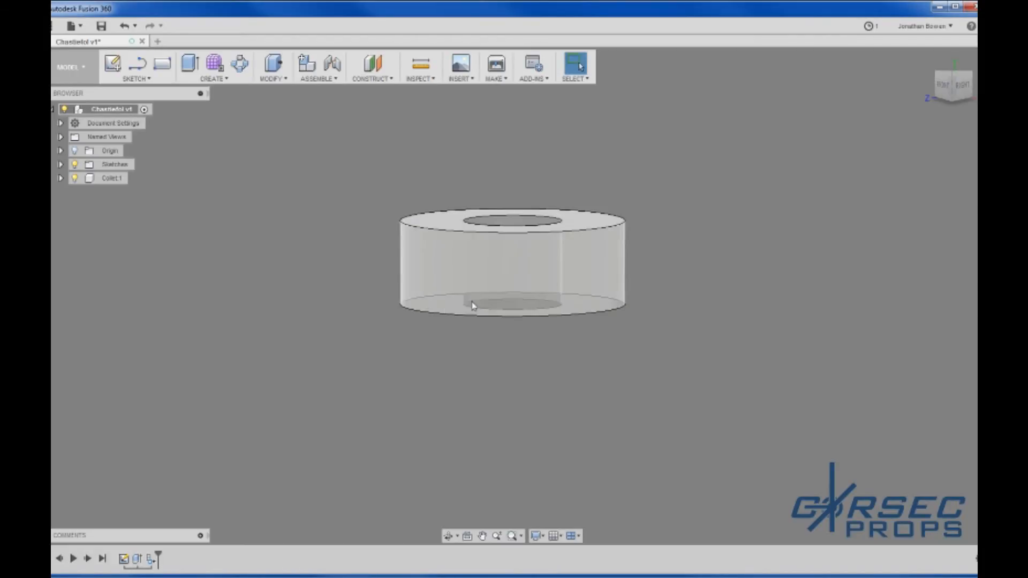
pyautogui.keyDown('shift'); pyautogui.moveTo(473, 302); pyautogui.dragTo(473, 226, button='middle'); pyautogui.keyUp('shift')
pyautogui.click(453, 258)
pyautogui.press('e')
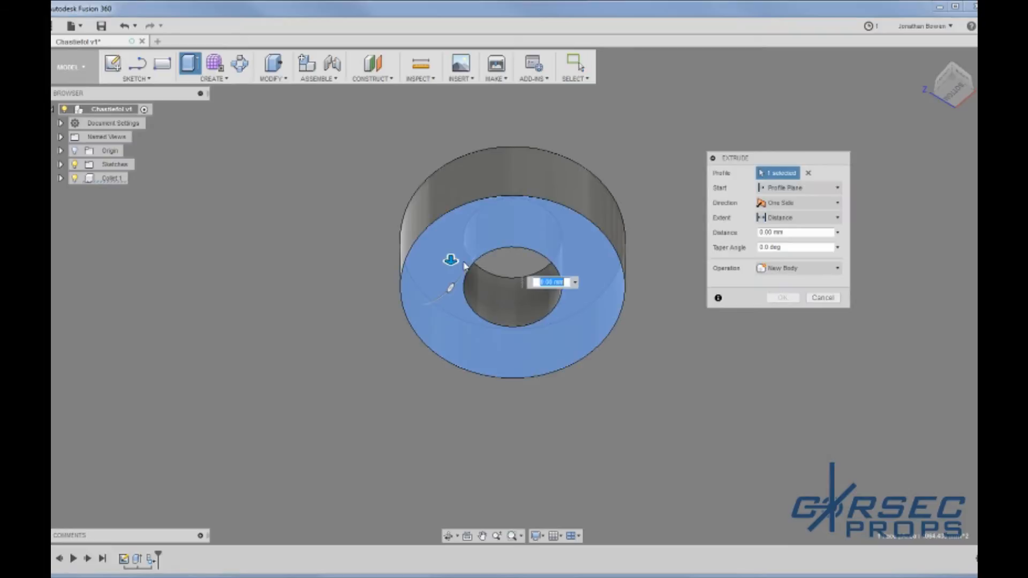
pyautogui.press('Escape')
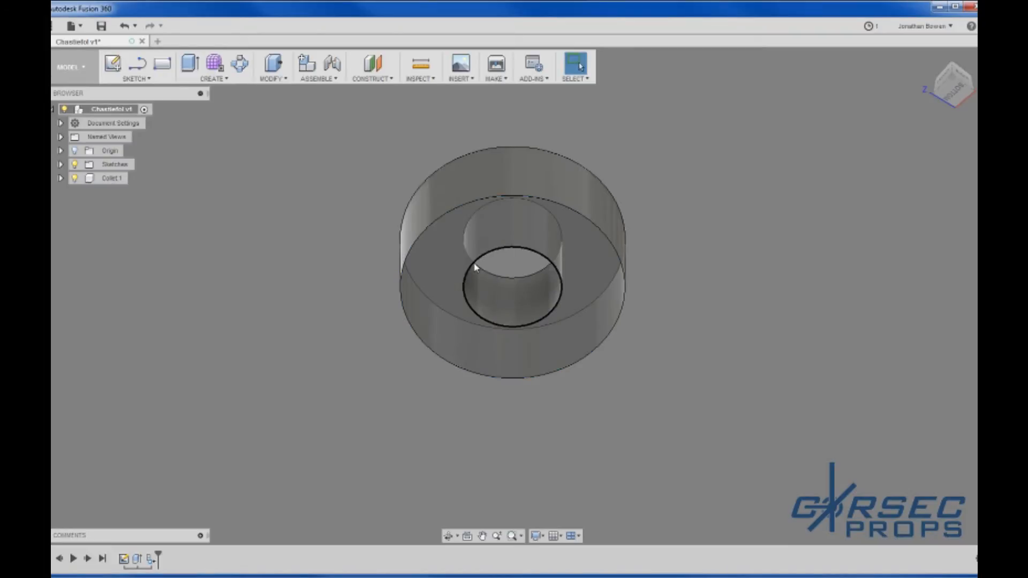
# Sketch a 50 mm diameter circle on the collet's underside, centred on its hole
pyautogui.press('c')
pyautogui.click(460, 252)
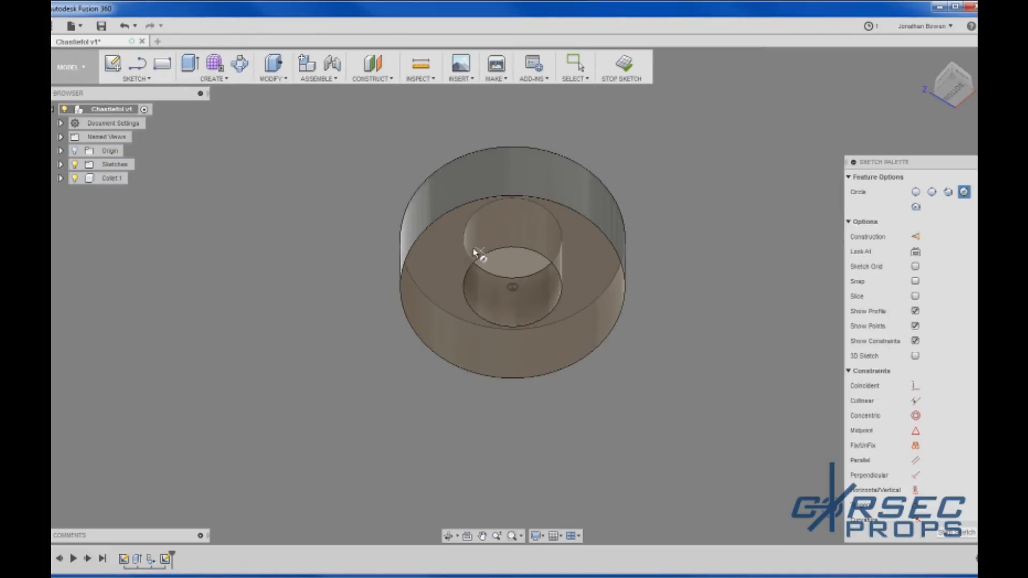
pyautogui.click(512, 286)
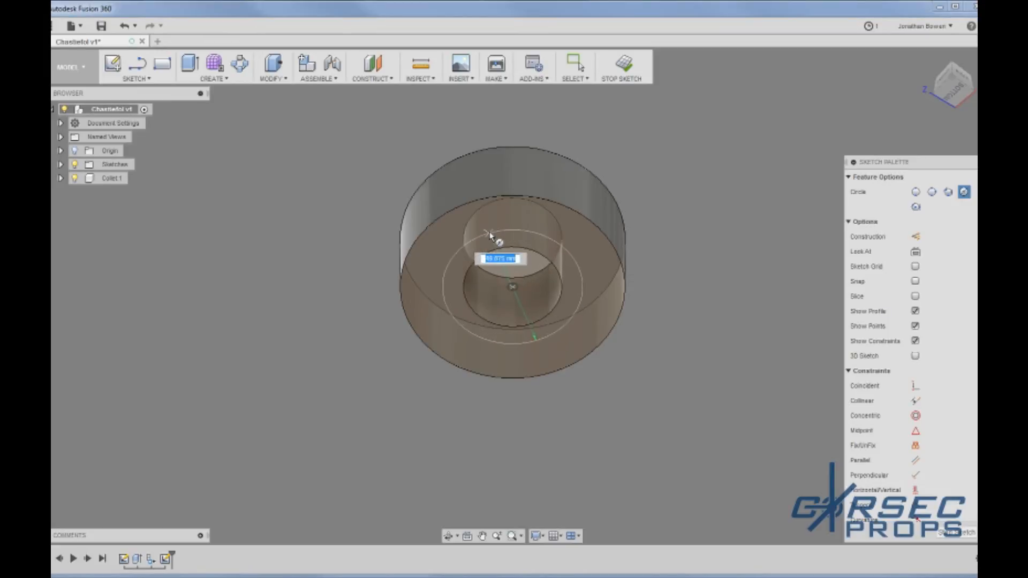
pyautogui.write('50')
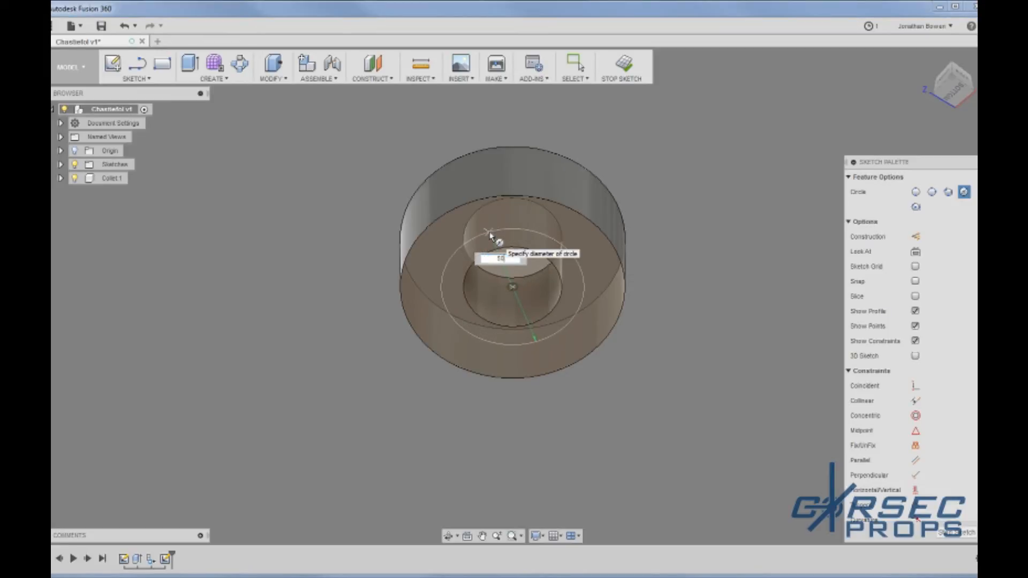
pyautogui.press('Return')
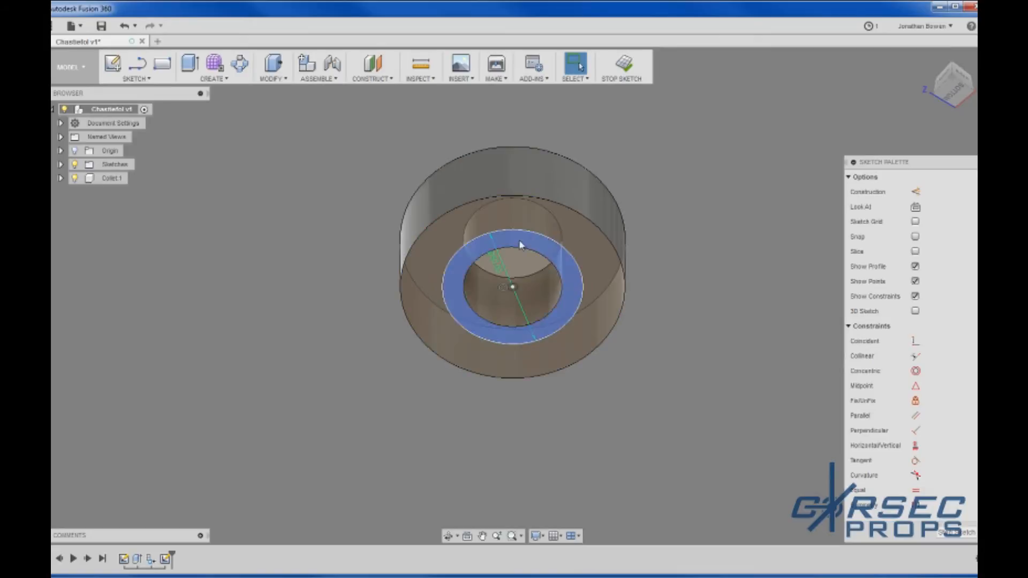
# Extrude the ring downward to about three times the collar's height, joined to the collet, sizing it from a length measured on the reference image
pyautogui.click(515, 237)
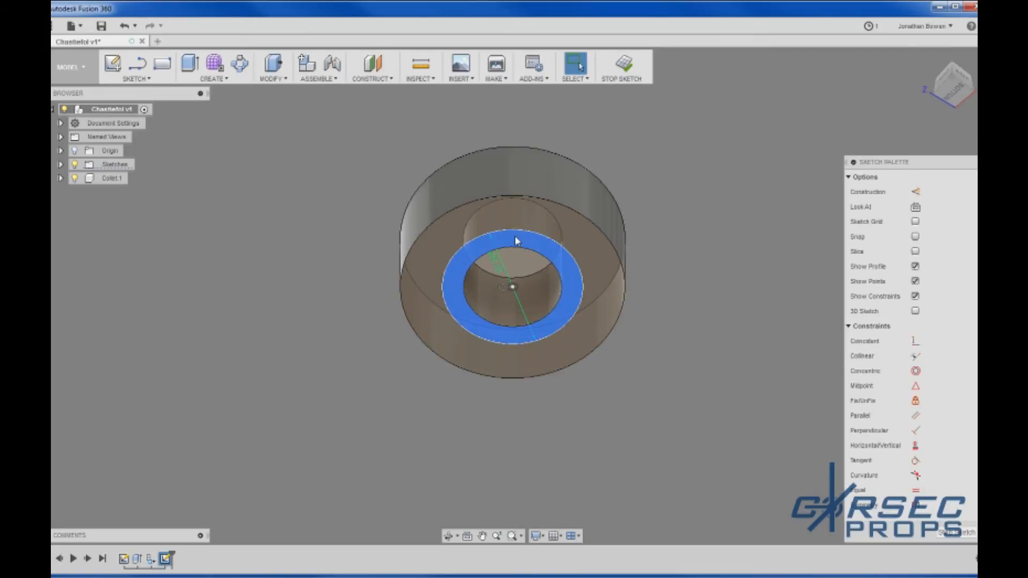
pyautogui.press('e')
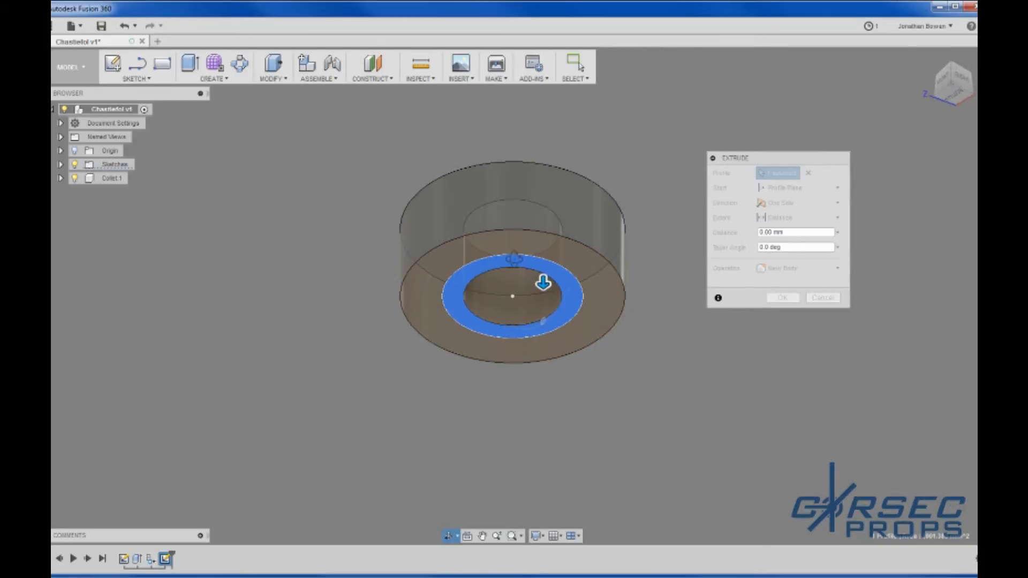
pyautogui.moveTo(543, 282); pyautogui.dragTo(530, 342)
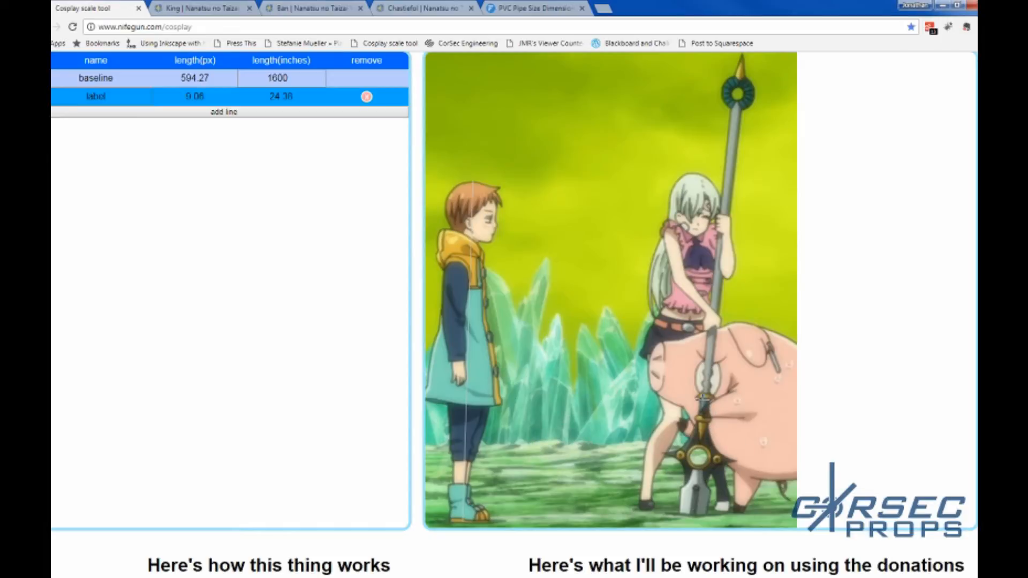
pyautogui.moveTo(703, 404); pyautogui.dragTo(701, 417)
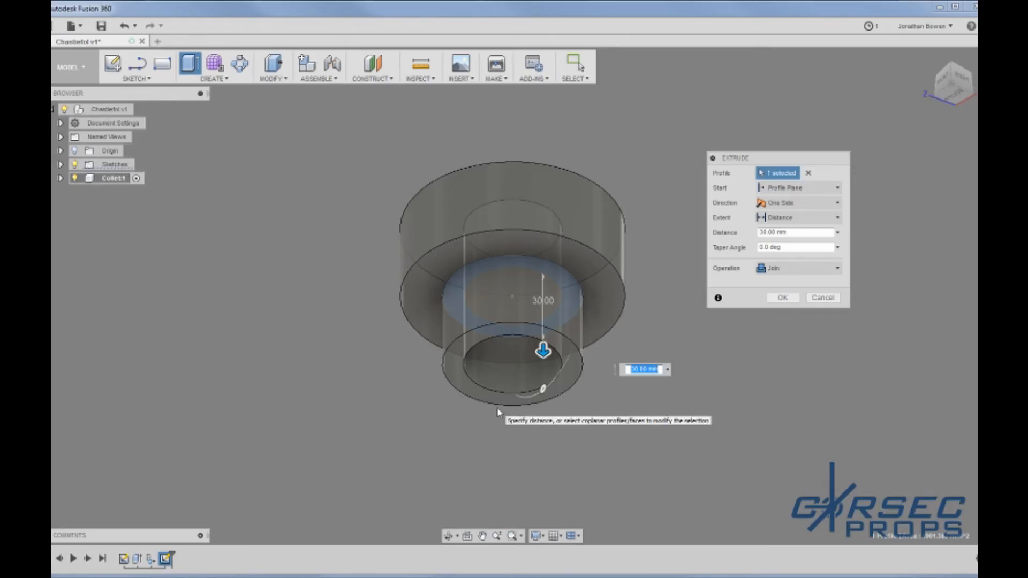
pyautogui.write('50')
pyautogui.press('Return')
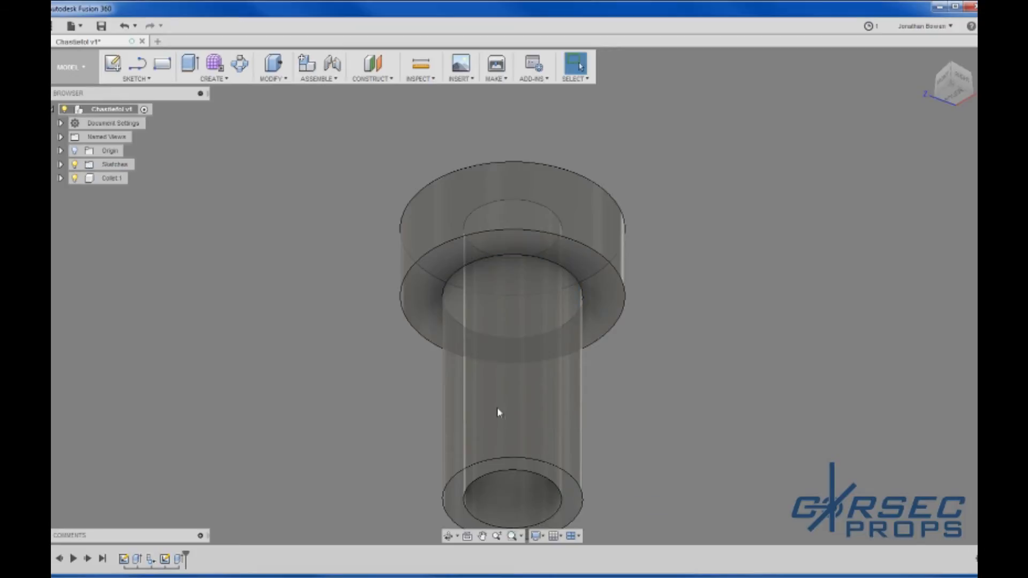
# Start a sketch on the tube's free end face and project the collar's outer circle into it
pyautogui.scroll(-7, 504, 300)
pyautogui.scroll(2, 490, 389)
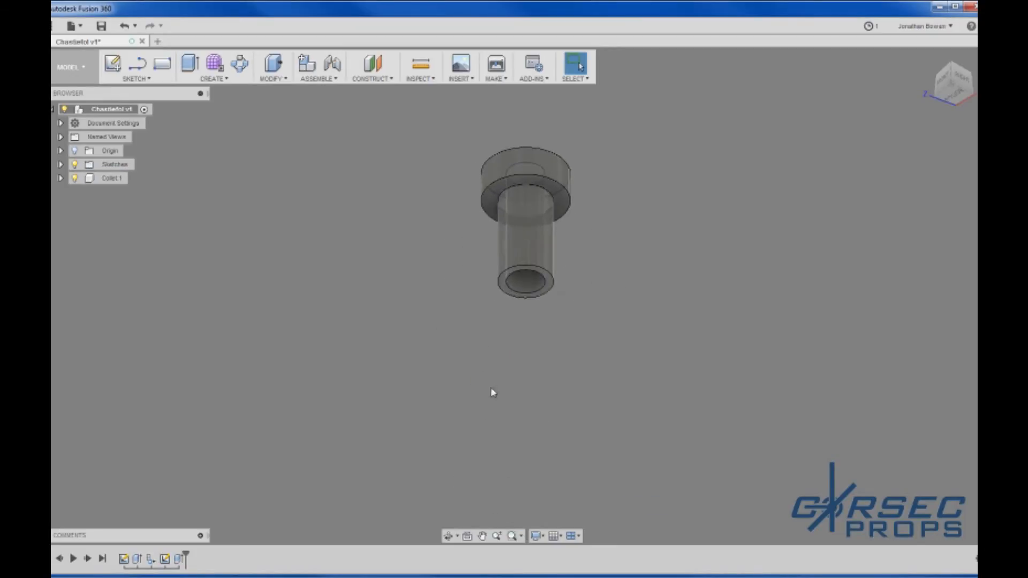
pyautogui.scroll(5, 509, 223)
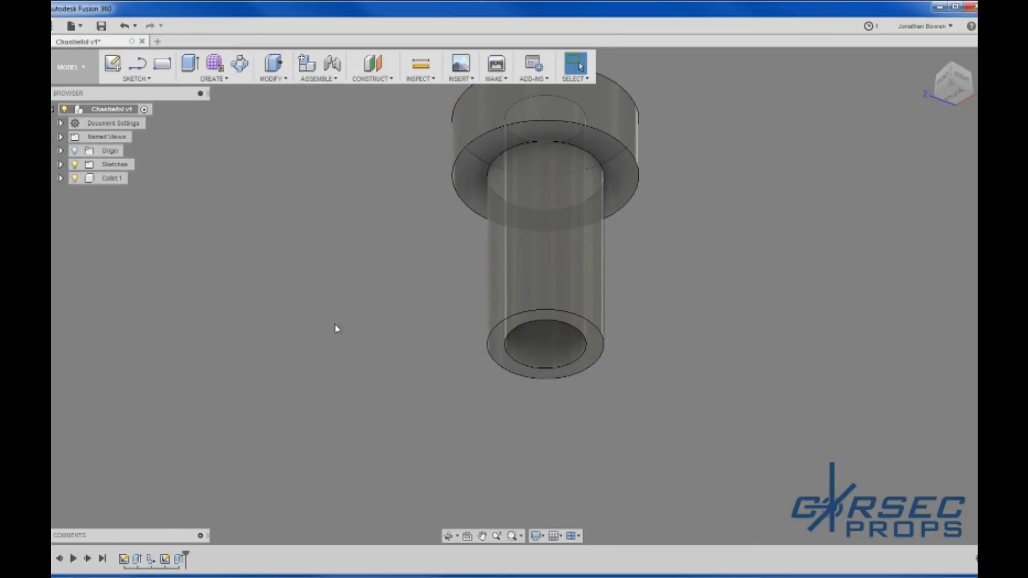
pyautogui.click(495, 353)
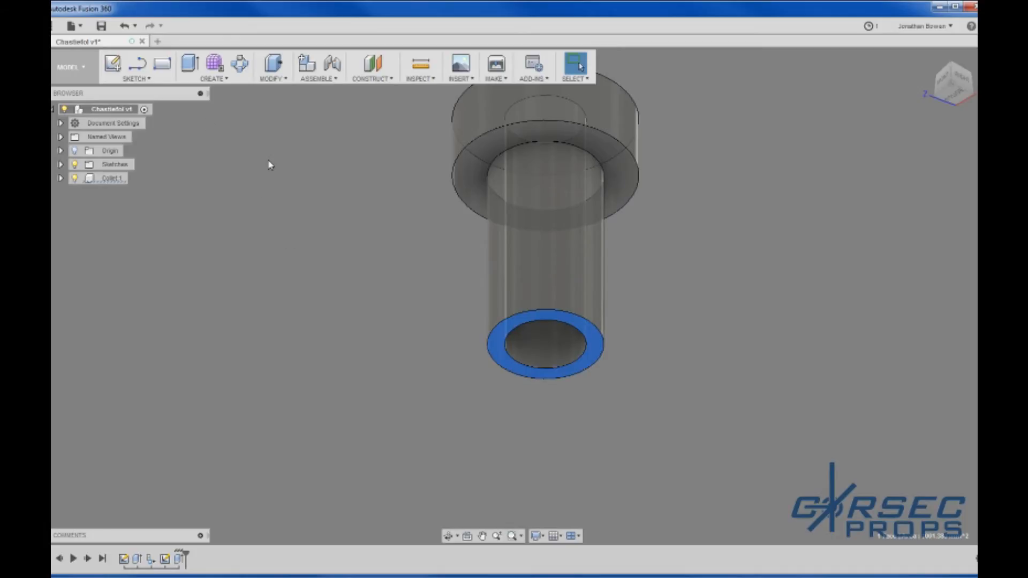
pyautogui.click(113, 63)
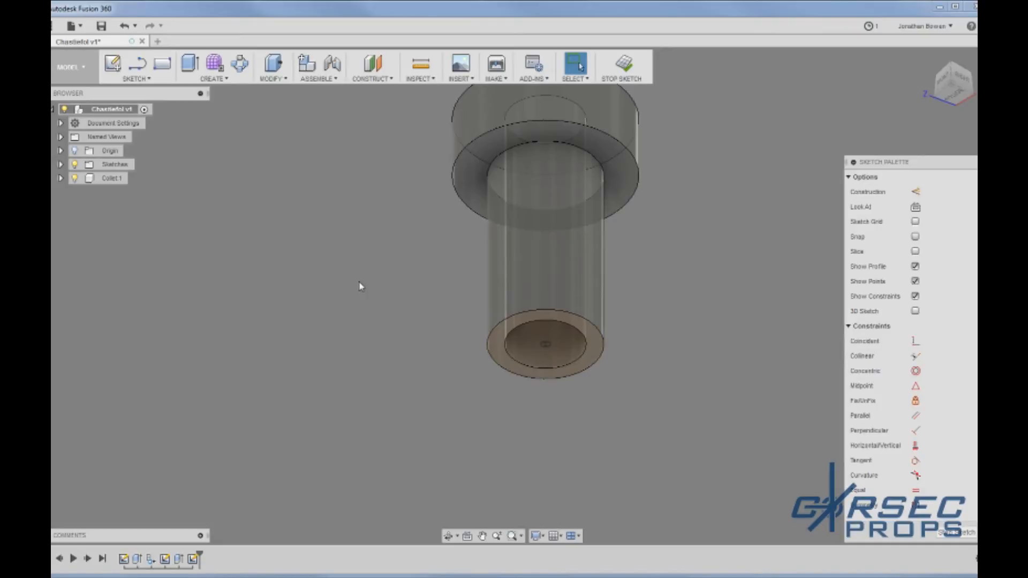
pyautogui.press('p')
pyautogui.click(467, 340)
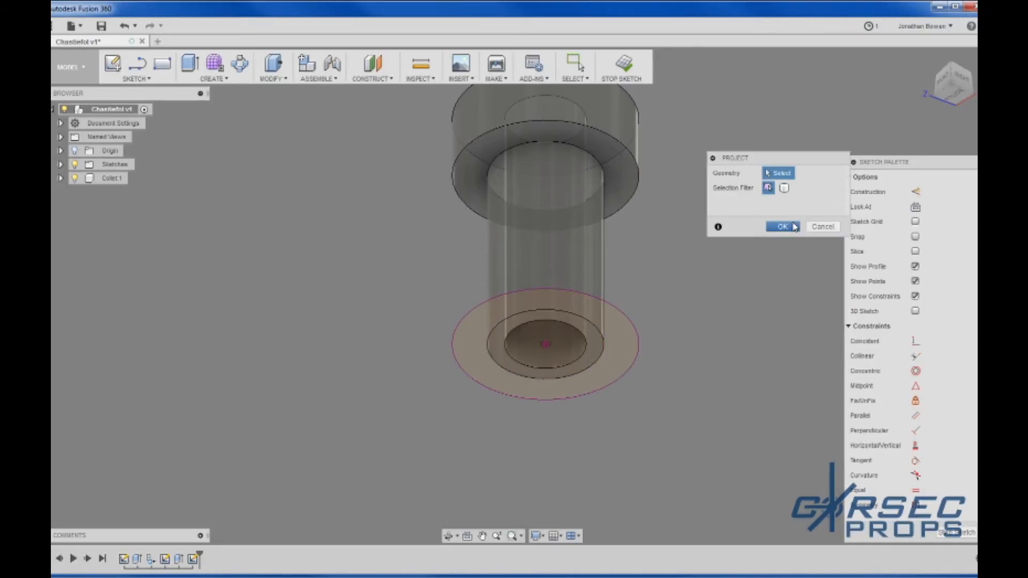
pyautogui.click(784, 226)
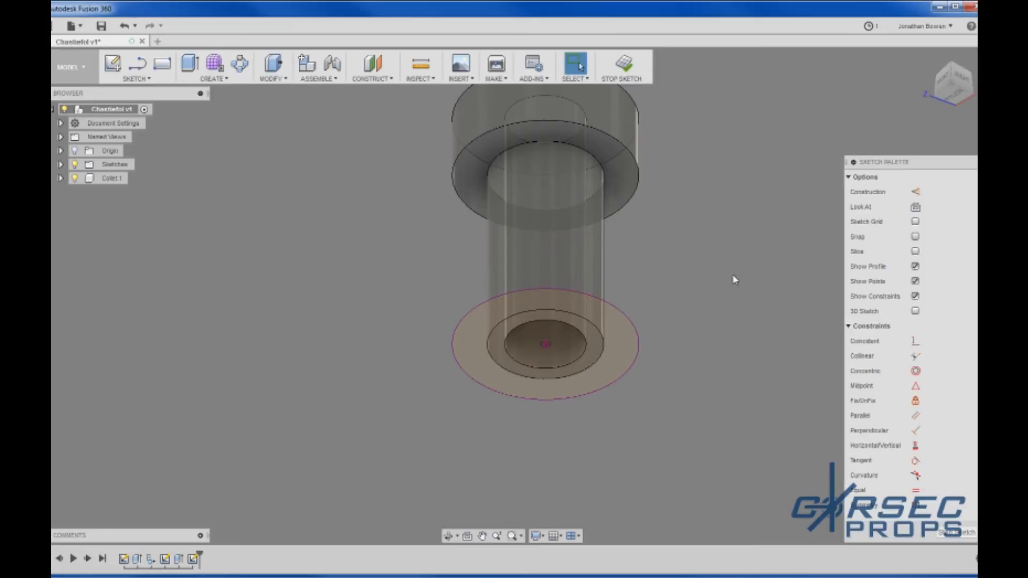
# Measure the height of the existing collar between its two outer circular edges
pyautogui.click(481, 338)
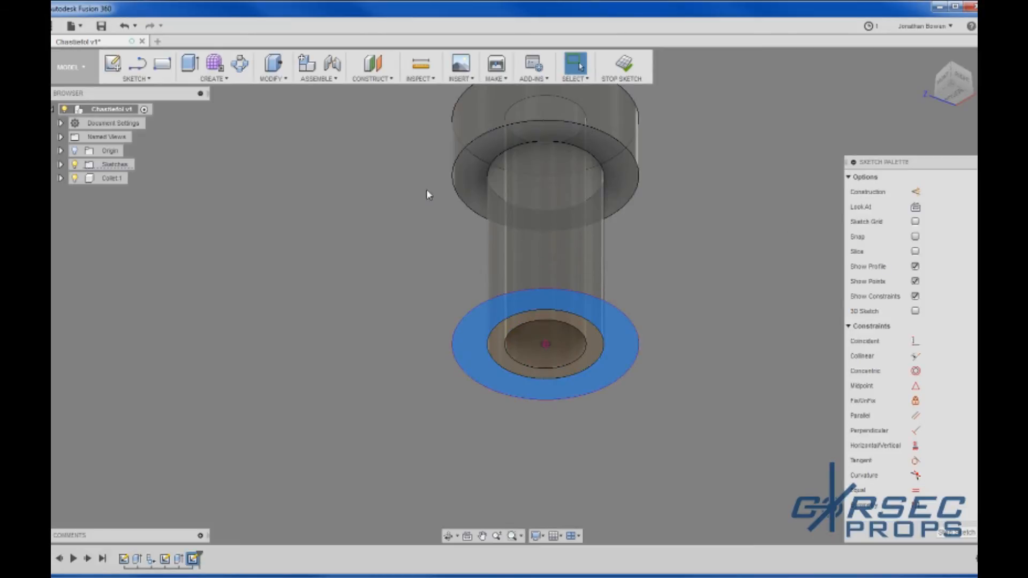
pyautogui.moveTo(383, 195); pyautogui.dragTo(385, 257, button='middle')
pyautogui.click(421, 65)
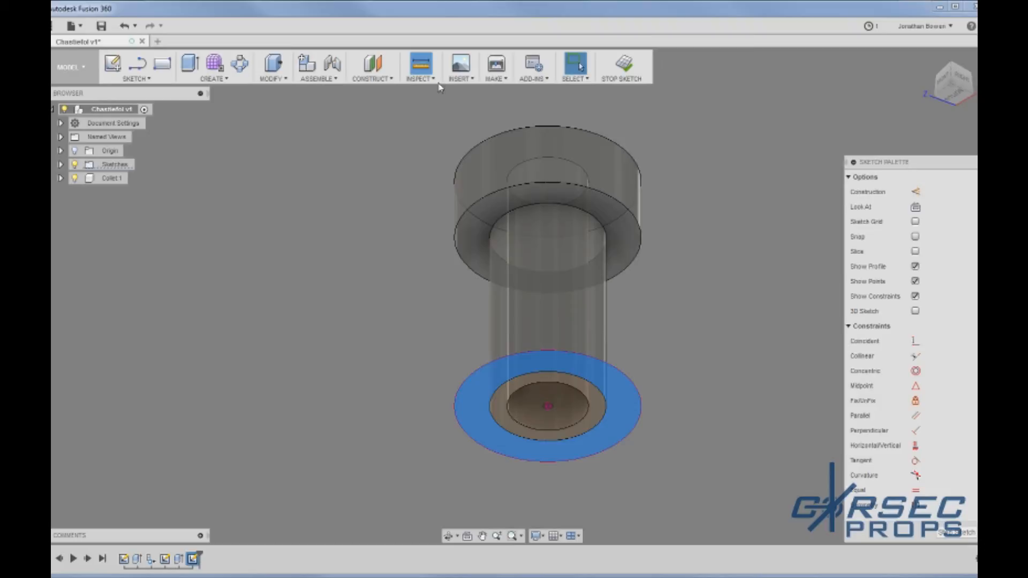
pyautogui.click(525, 128)
pyautogui.click(526, 183)
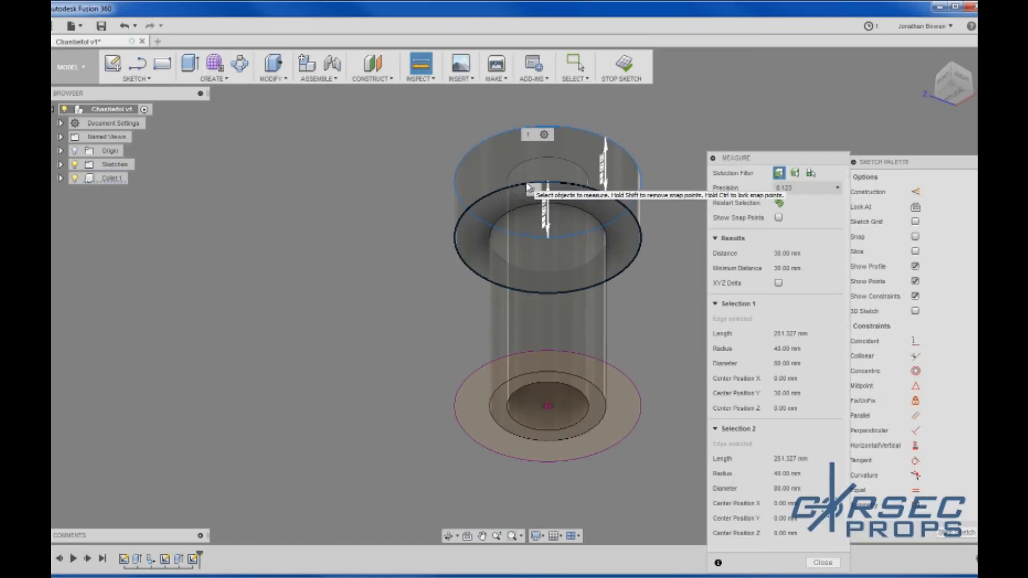
pyautogui.click(819, 488)
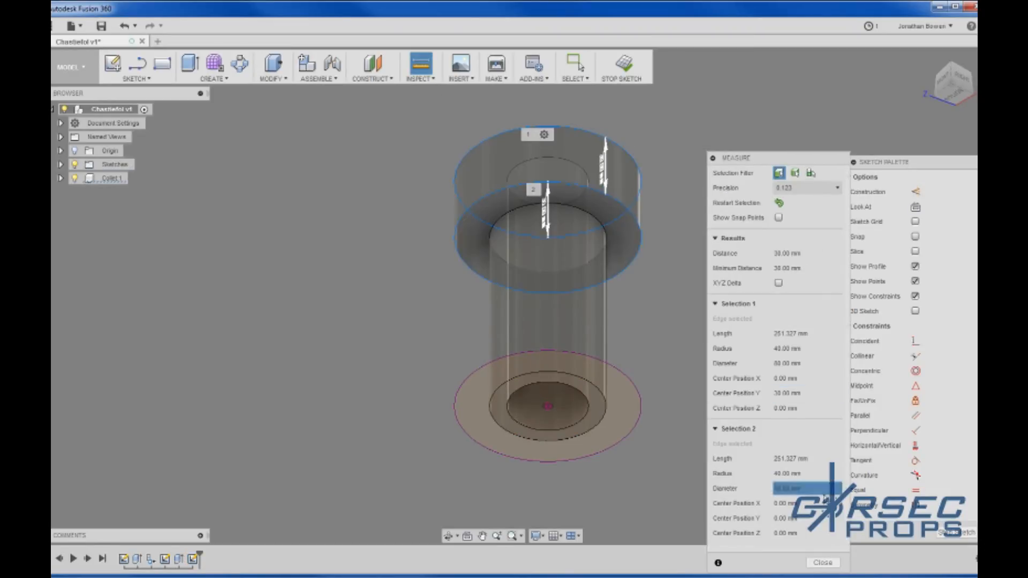
pyautogui.click(823, 562)
# Extrude the projected outer ring and the tube's end ring 30 mm downward to form a second collar
pyautogui.click(476, 395)
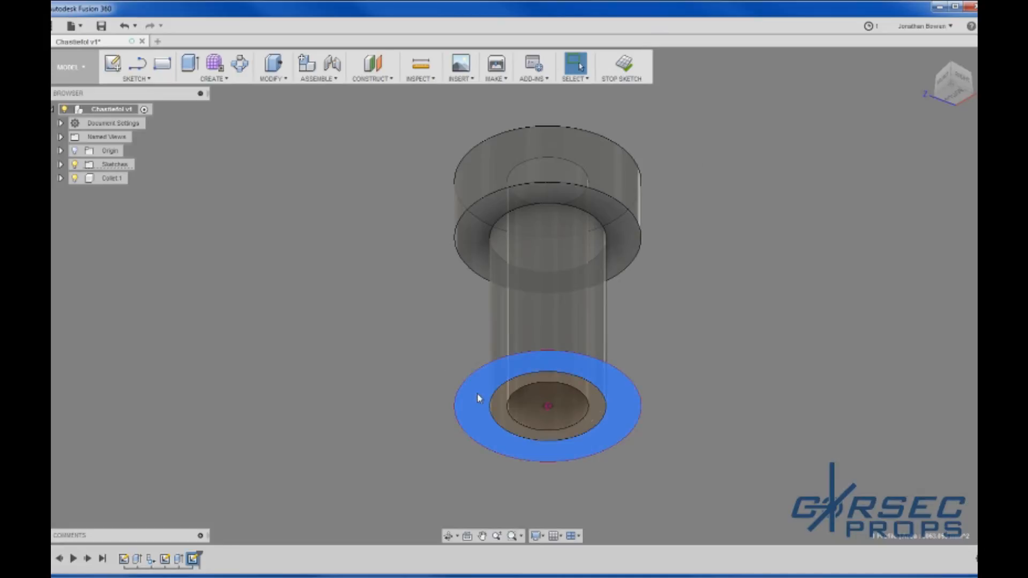
pyautogui.press('e')
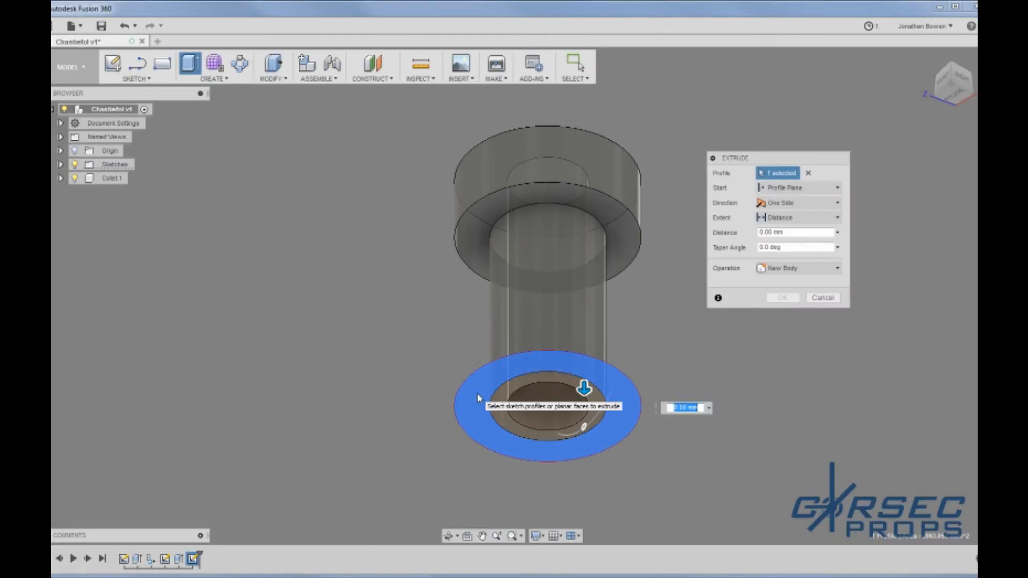
pyautogui.click(515, 392)
pyautogui.write('3')
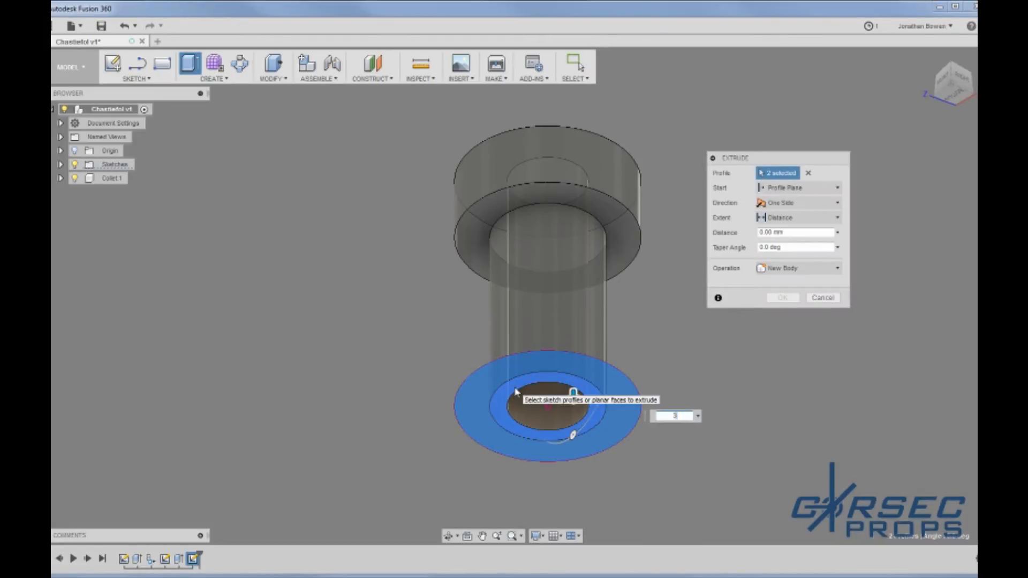
pyautogui.write('0')
pyautogui.press('Return')
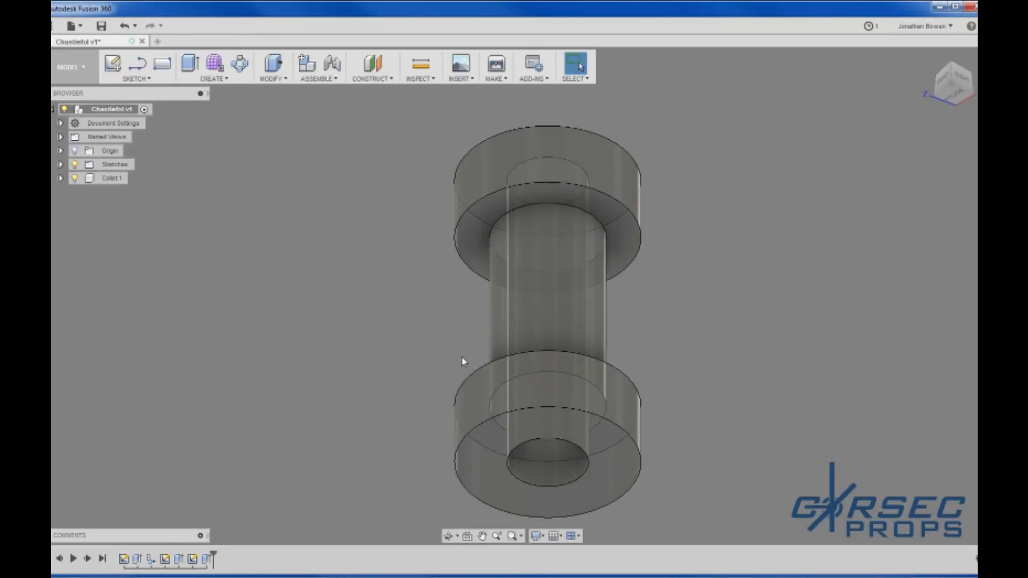
# Set up a 15 mm fillet on the four outer circular edges of both collars
pyautogui.keyDown('shift'); pyautogui.moveTo(464, 356); pyautogui.dragTo(680, 383, button='middle'); pyautogui.keyUp('shift')
pyautogui.press('f')
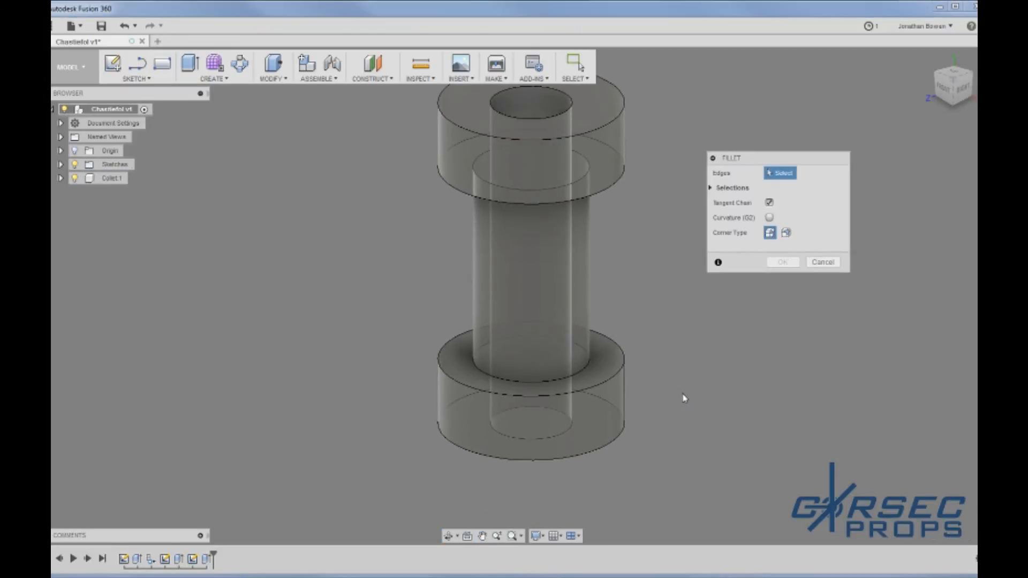
pyautogui.click(615, 375)
pyautogui.click(606, 444)
pyautogui.scroll(-3, 653, 488)
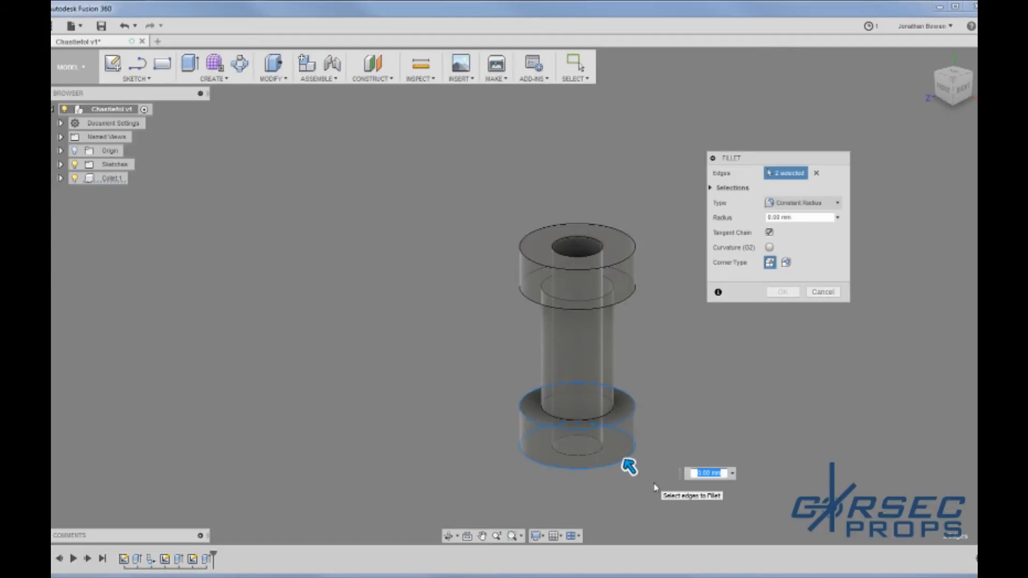
pyautogui.click(622, 296)
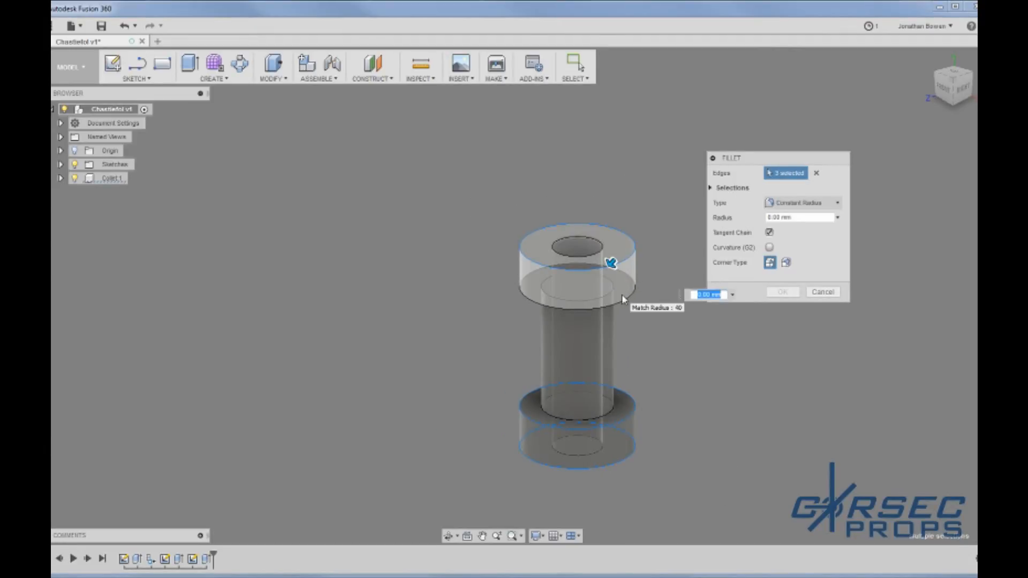
pyautogui.click(624, 304)
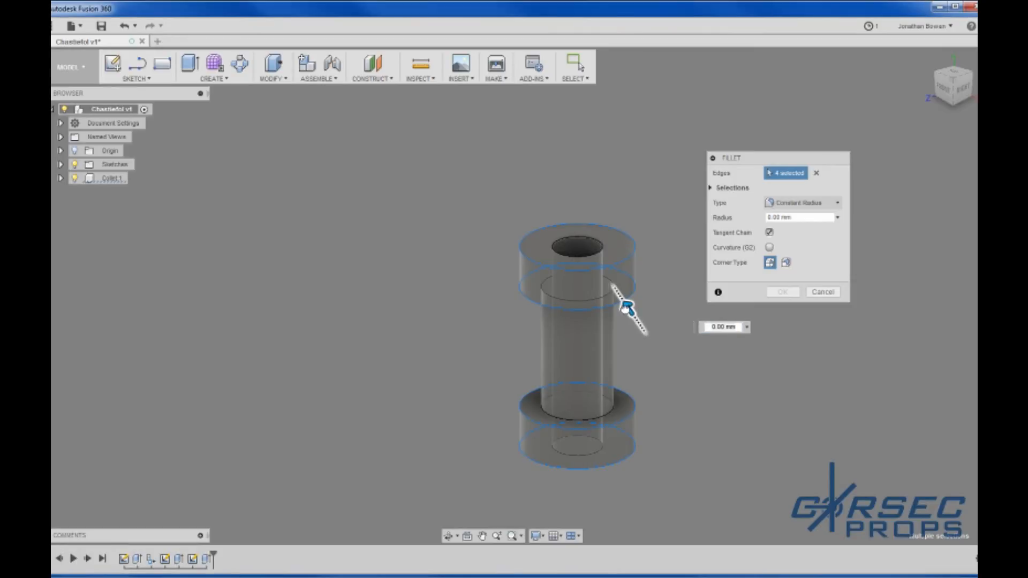
pyautogui.moveTo(627, 307)
pyautogui.mouseDown()
pyautogui.moveTo(619, 287)
pyautogui.moveTo(622, 301)
pyautogui.mouseUp()
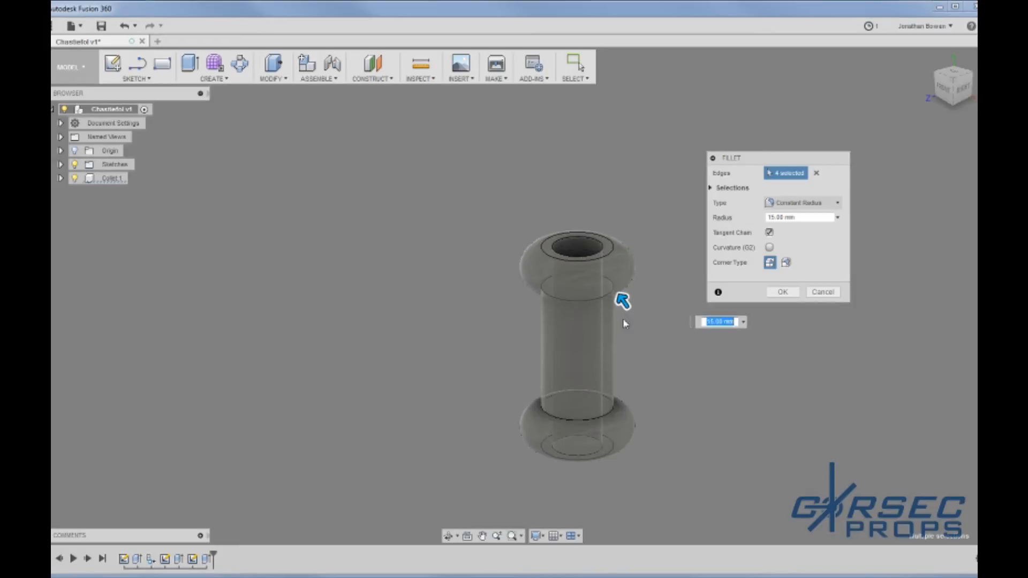
# Try fillet radii of 15.5 mm and 14.5 mm on the collar edges
pyautogui.scroll(-2, 623, 301)
pyautogui.scroll(4, 621, 300)
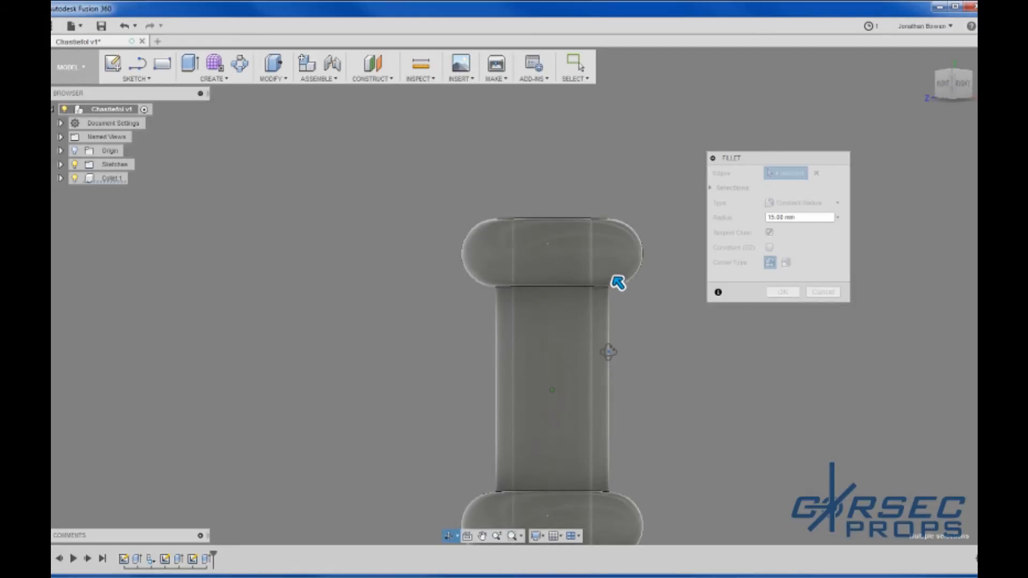
pyautogui.scroll(1, 623, 266)
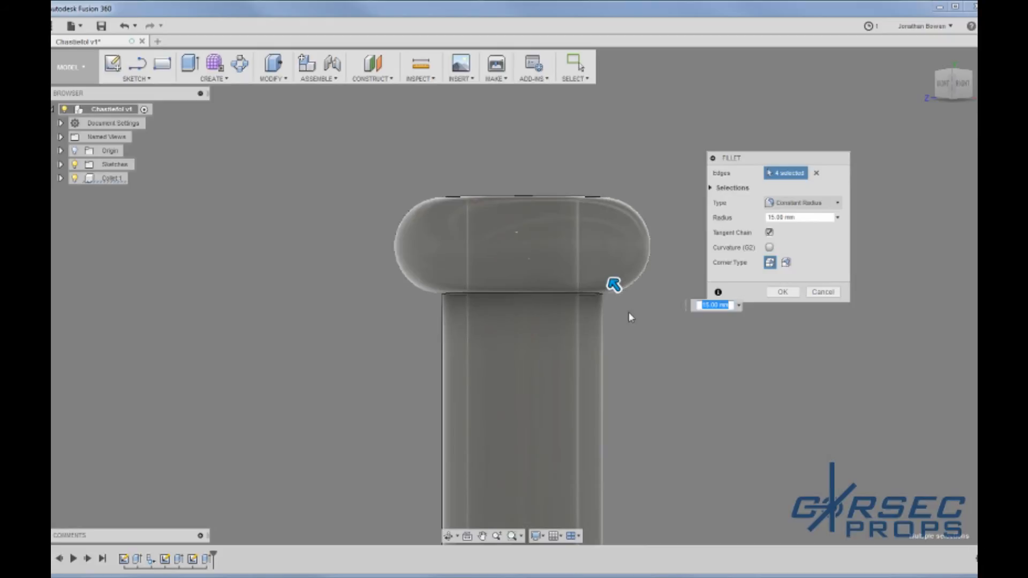
pyautogui.write('.5')
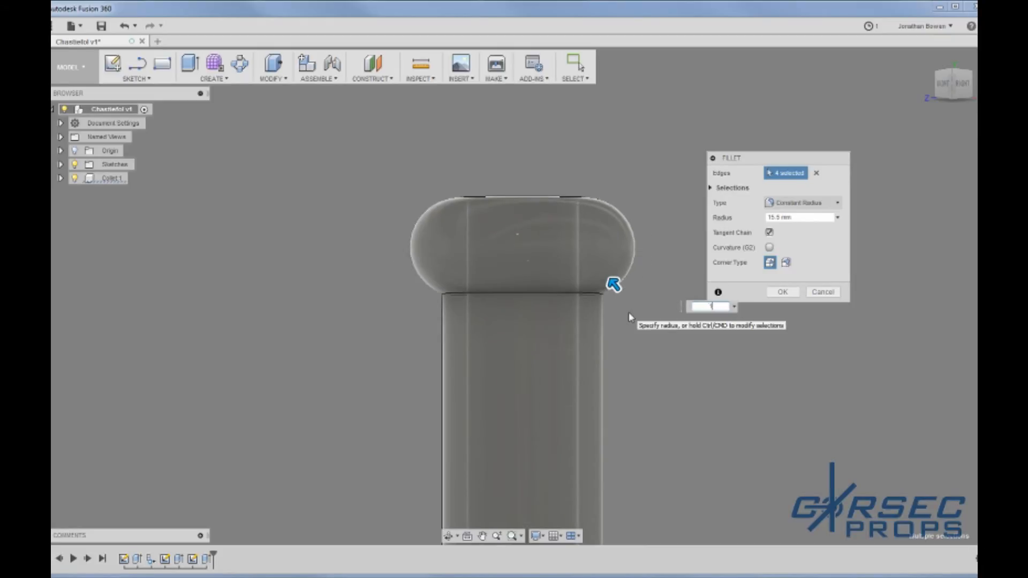
pyautogui.write('14.5')
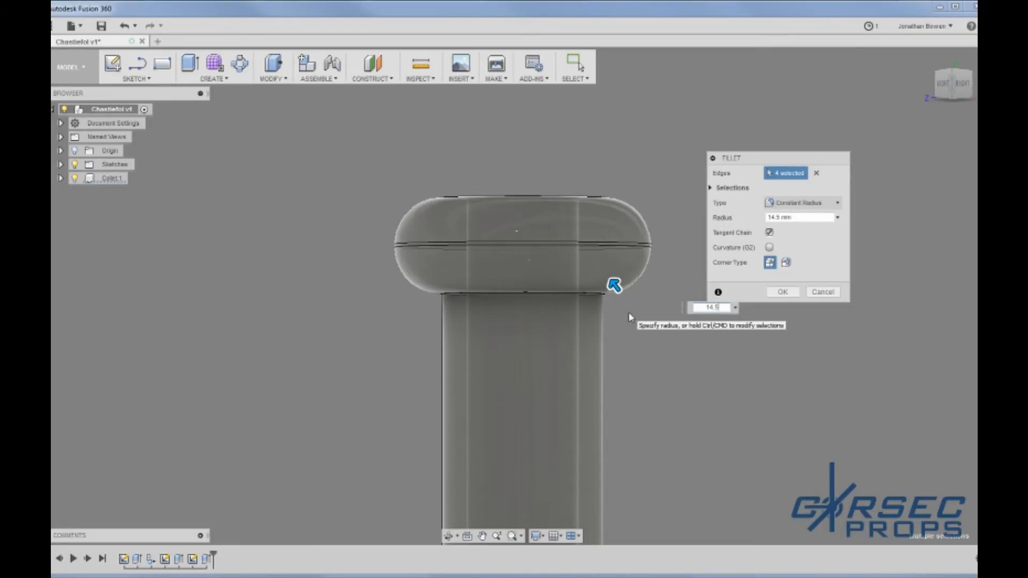
# Set the fillet radius to 15 mm and apply the fillet to the collar edges
pyautogui.press('BackSpace')
pyautogui.press('BackSpace')
pyautogui.press('BackSpace')
pyautogui.press('BackSpace')
pyautogui.write('15')
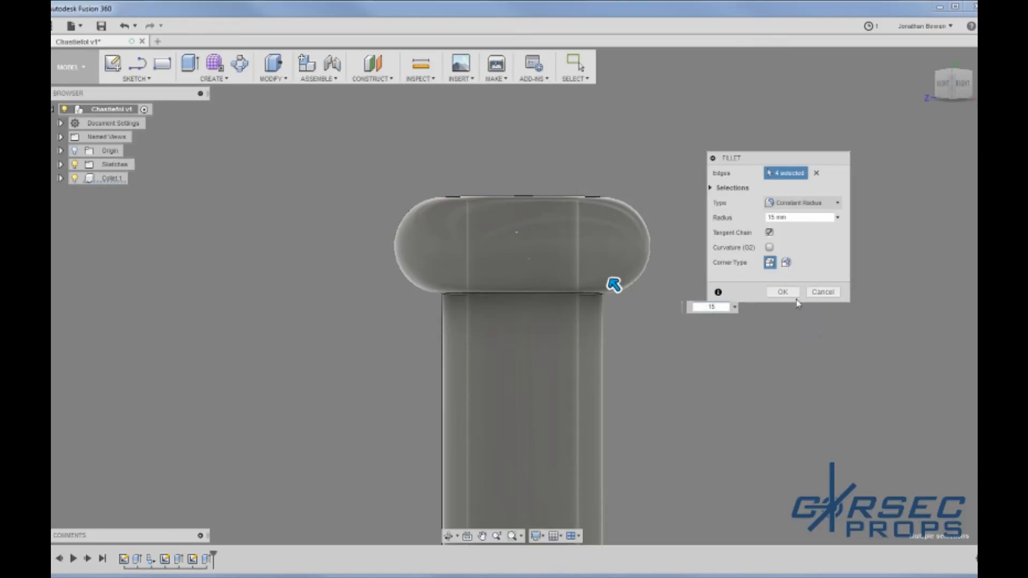
pyautogui.click(781, 292)
# Compare the rounded collet with the spear's handle in the reference screenshot and inspect the model from several angles
pyautogui.scroll(-5, 562, 268)
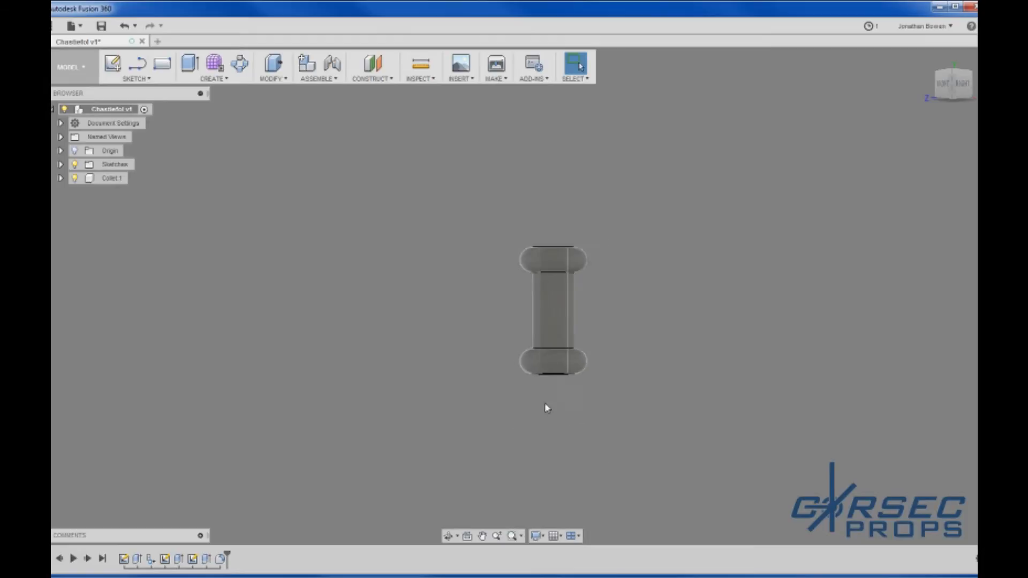
pyautogui.scroll(4, 546, 409)
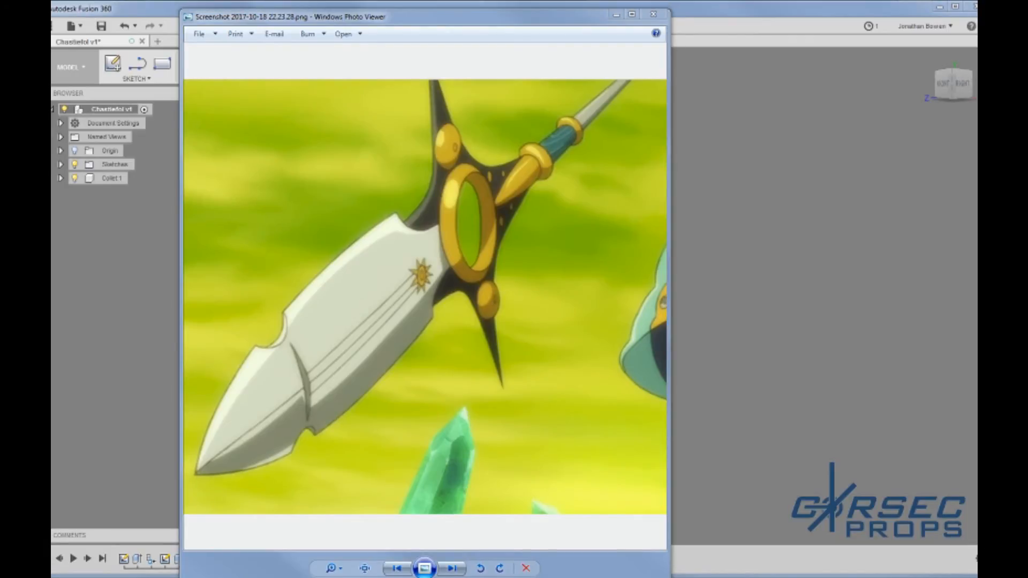
pyautogui.click(747, 10)
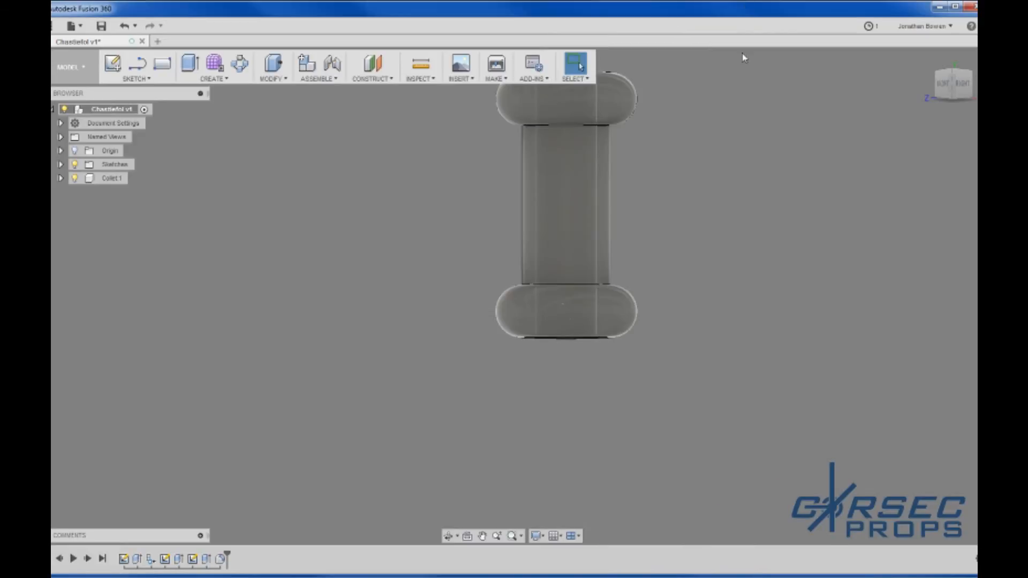
pyautogui.keyDown('shift'); pyautogui.moveTo(651, 394); pyautogui.dragTo(552, 296, button='middle'); pyautogui.keyUp('shift')
pyautogui.scroll(-2, 552, 296)
pyautogui.scroll(6, 551, 251)
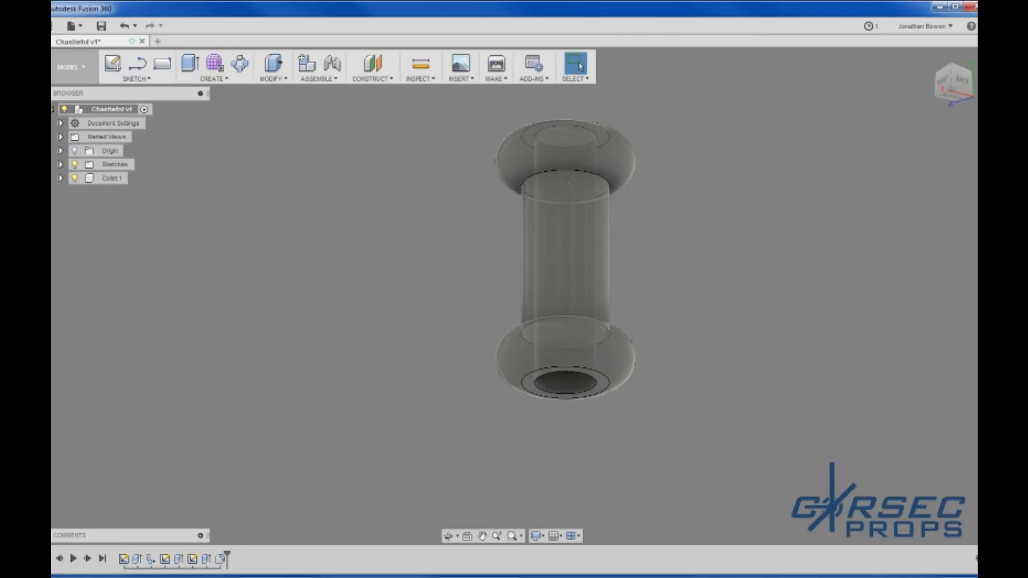
pyautogui.click(680, 577)
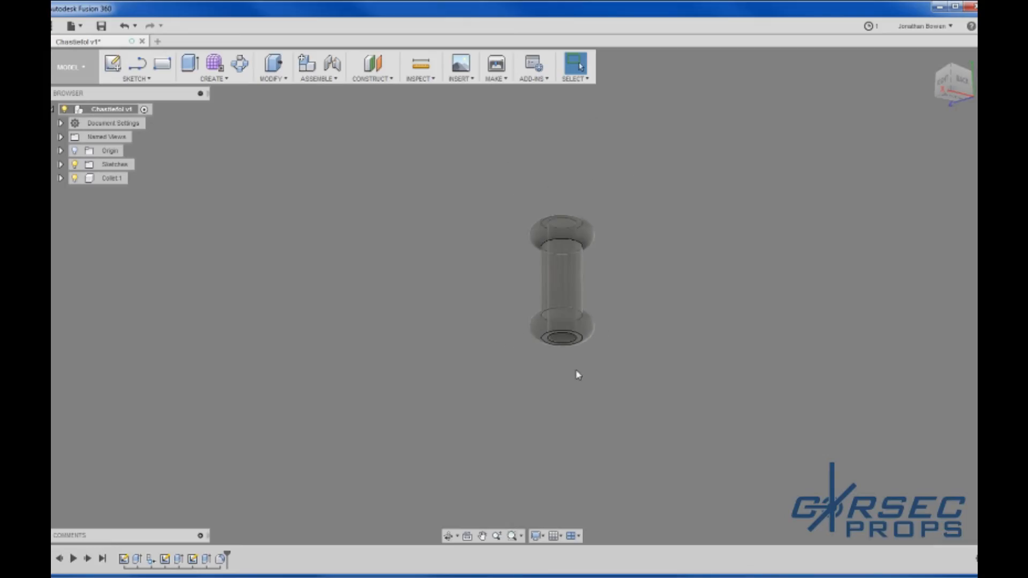
pyautogui.keyDown('shift'); pyautogui.moveTo(578, 374); pyautogui.dragTo(534, 436, button='middle'); pyautogui.keyUp('shift')
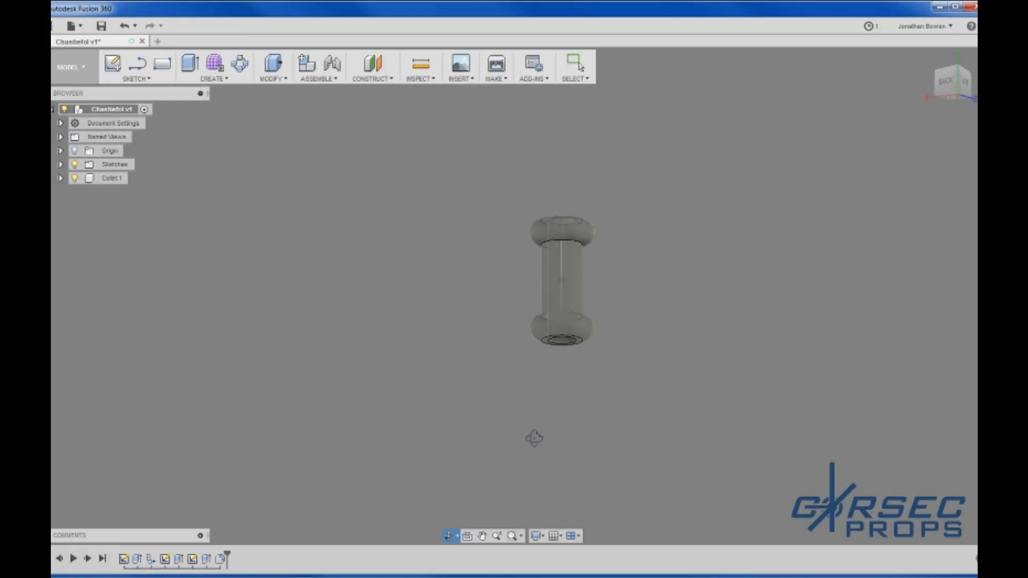
# Examine the collet's profile and its rounded collars close up from the front view
pyautogui.click(117, 179)
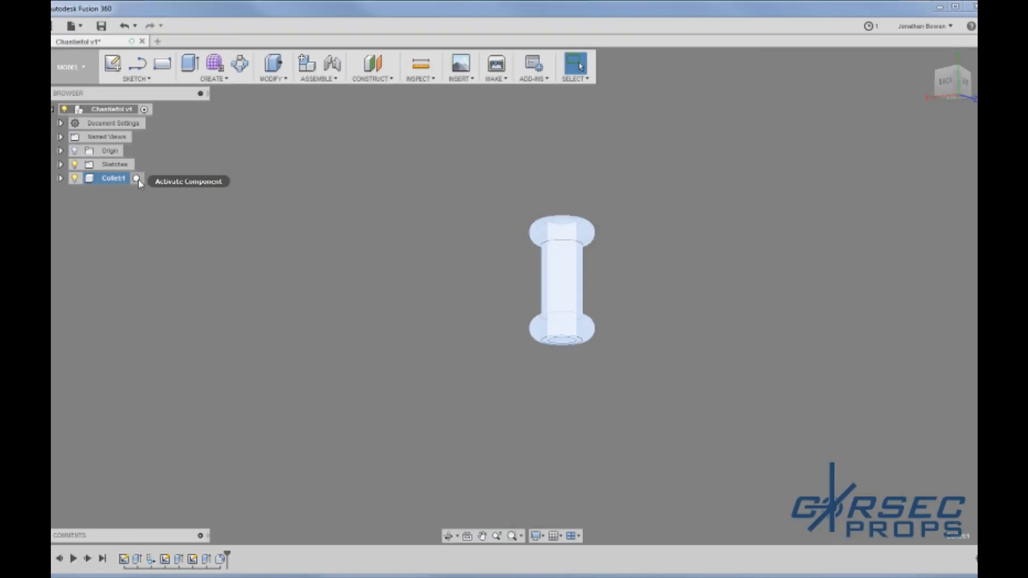
pyautogui.click(348, 296)
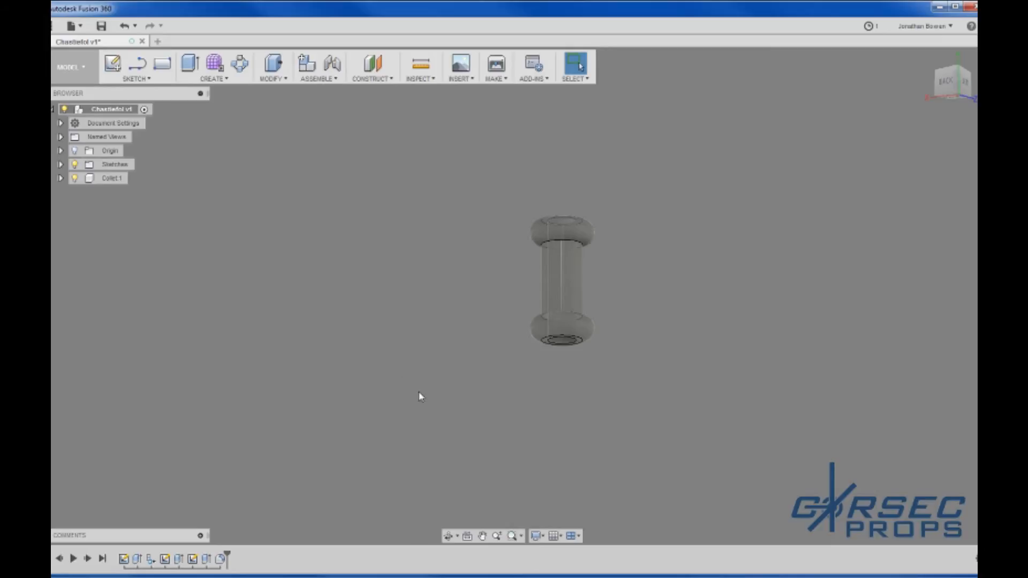
pyautogui.click(967, 86)
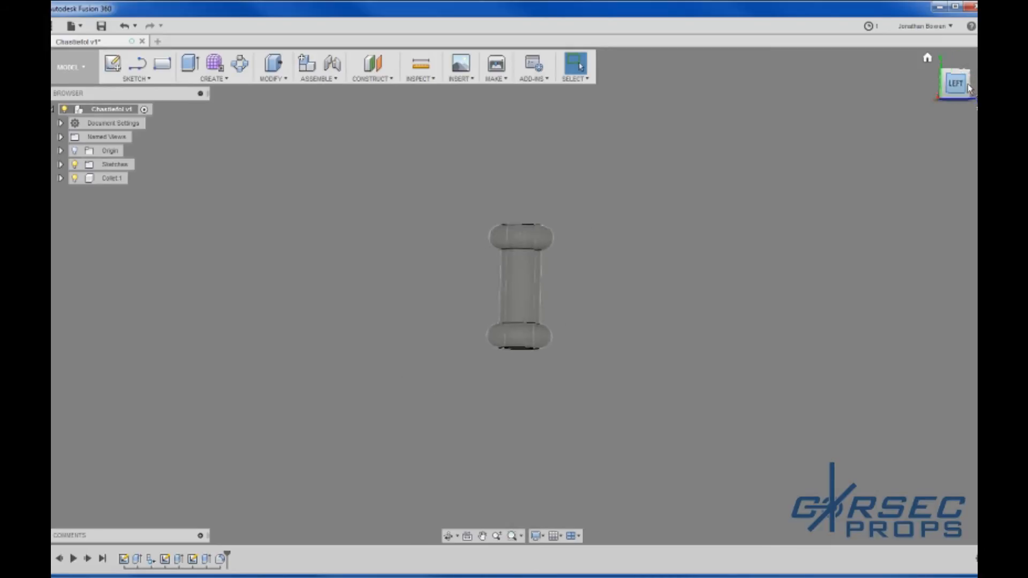
pyautogui.click(968, 87)
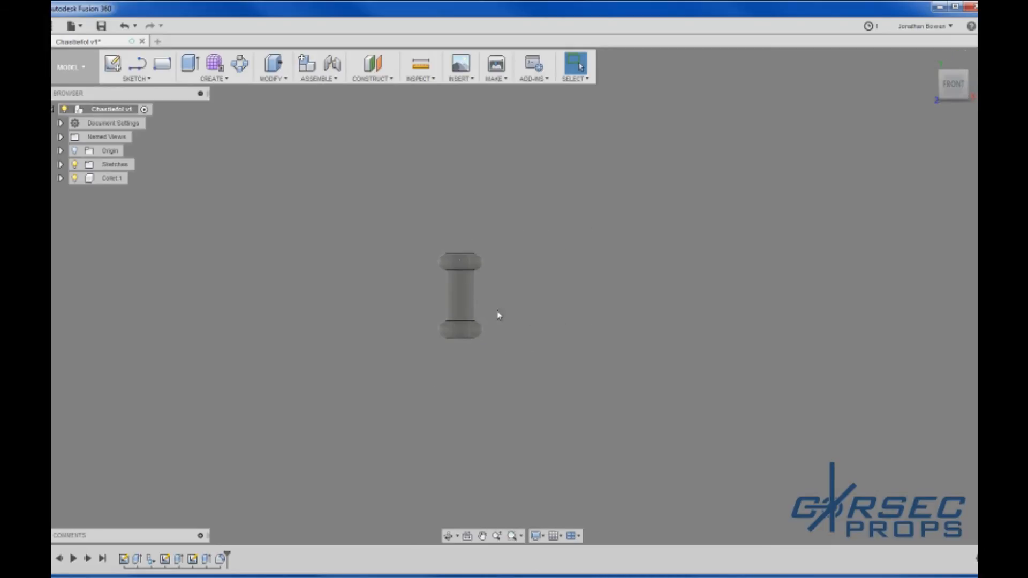
pyautogui.scroll(5, 424, 353)
pyautogui.scroll(3, 434, 337)
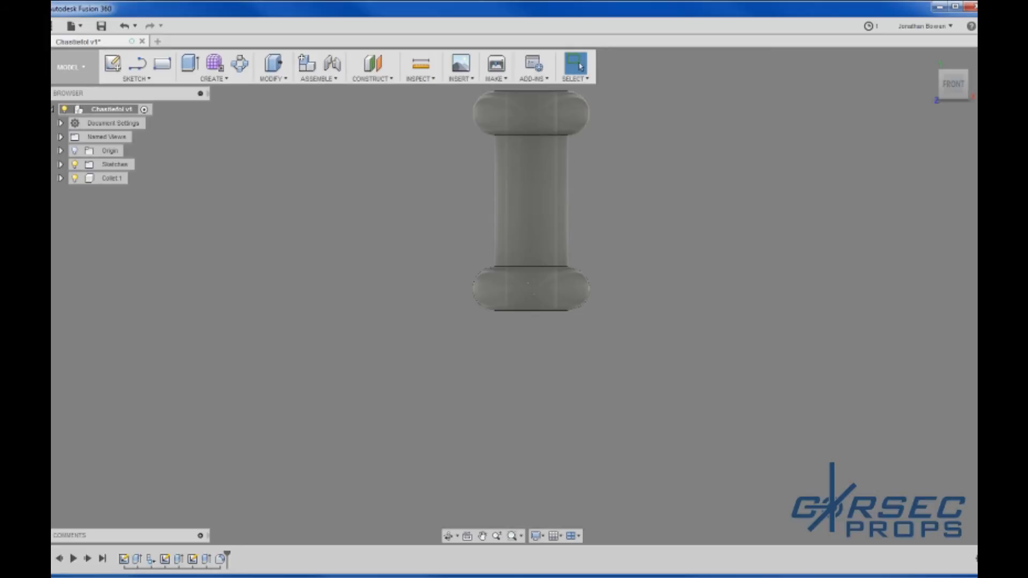
# Compare the spear's handle in the reference screenshot with the collet, examining its bore from below
pyautogui.hotkey('alt', 'Tab')
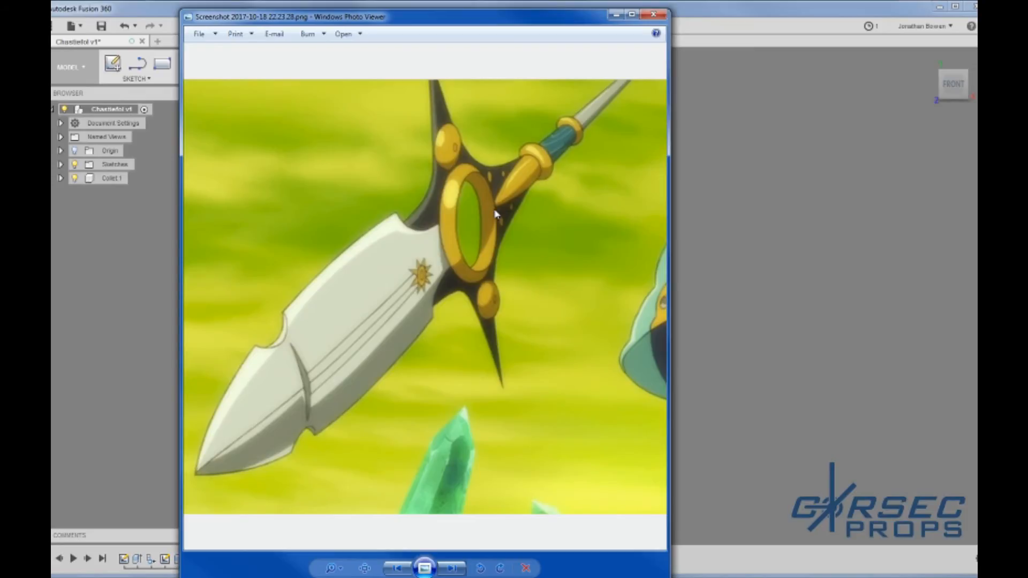
pyautogui.click(699, 13)
pyautogui.keyDown('shift'); pyautogui.moveTo(503, 442); pyautogui.dragTo(525, 260, button='middle'); pyautogui.keyUp('shift')
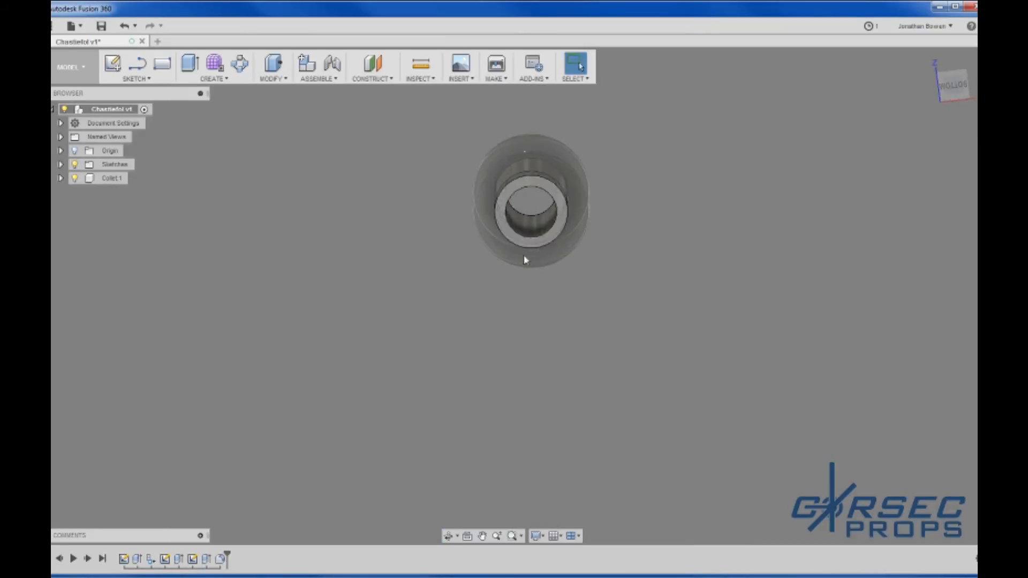
pyautogui.scroll(5, 516, 185)
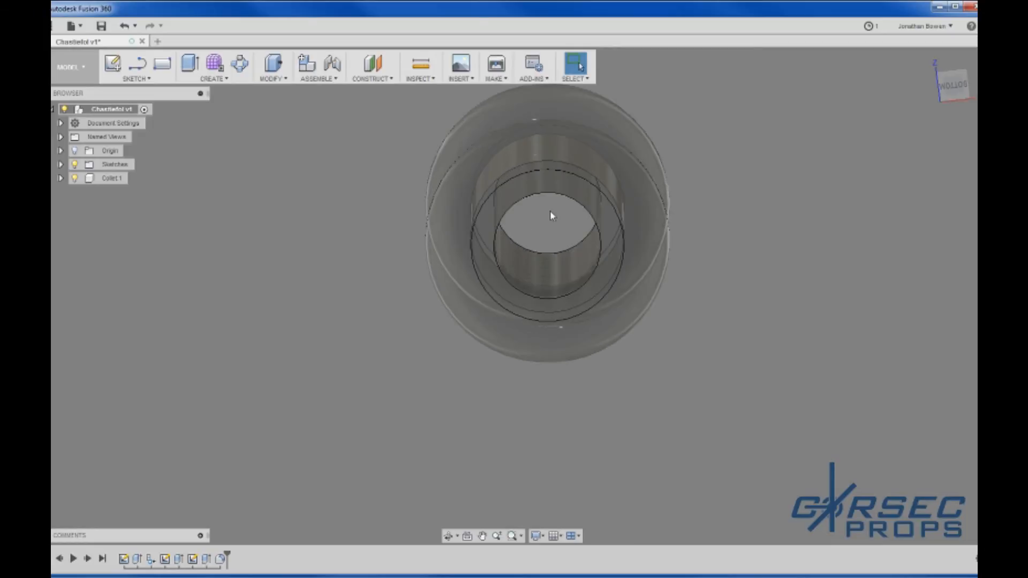
pyautogui.scroll(-1, 574, 225)
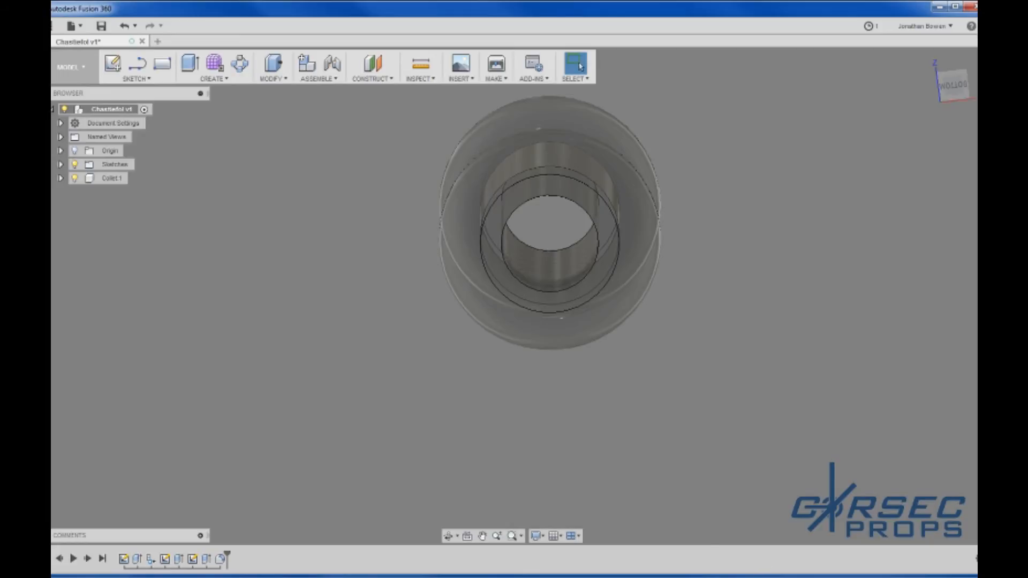
pyautogui.click(728, 576)
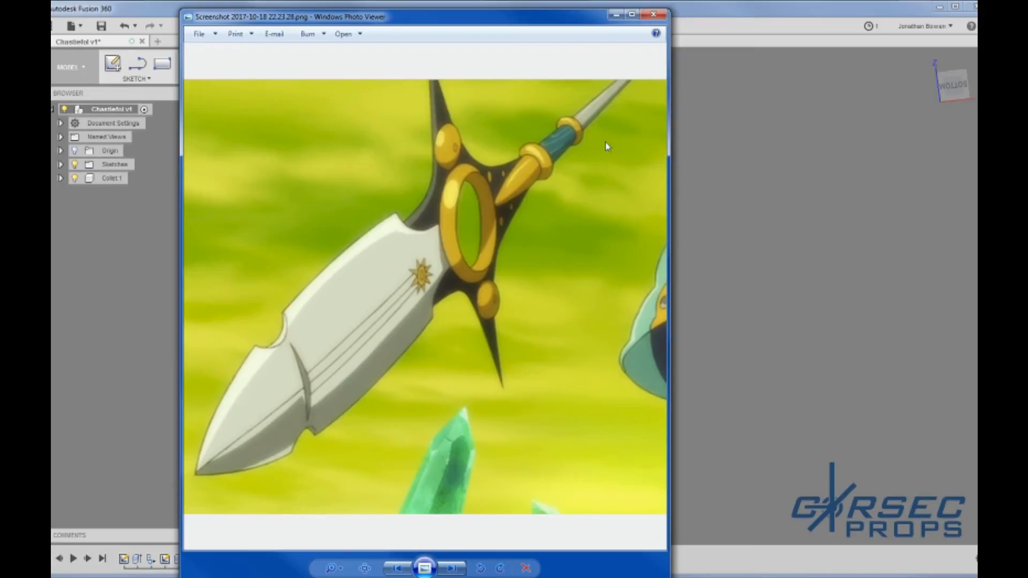
pyautogui.click(120, 5)
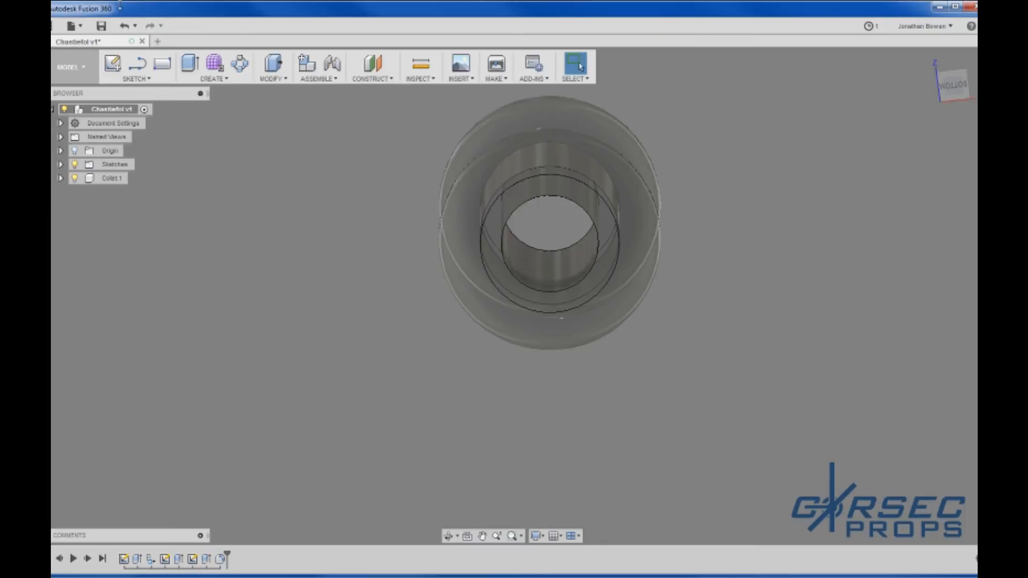
# Look through the list of all saved projects for an earlier project
pyautogui.click(52, 26)
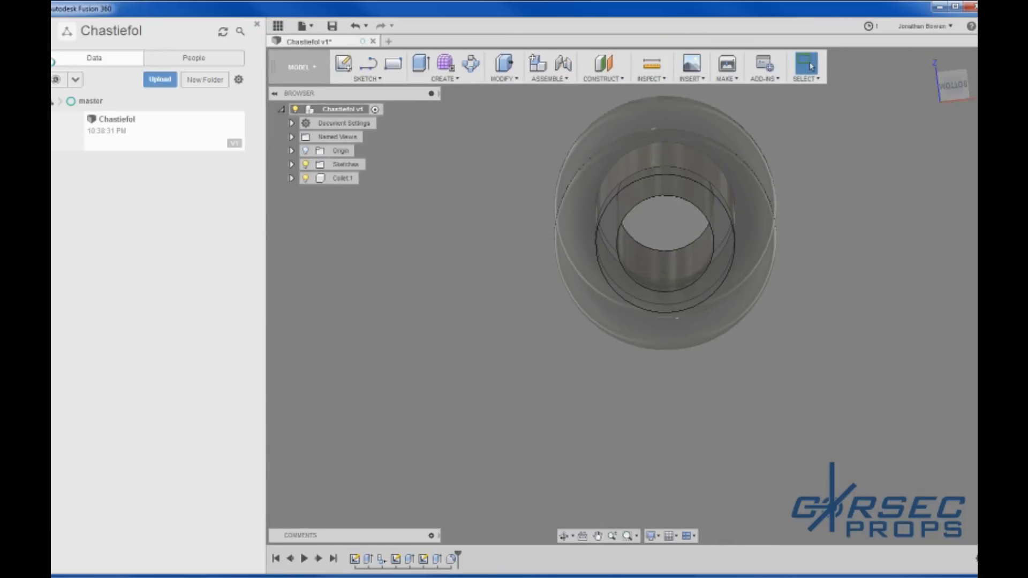
pyautogui.click(52, 35)
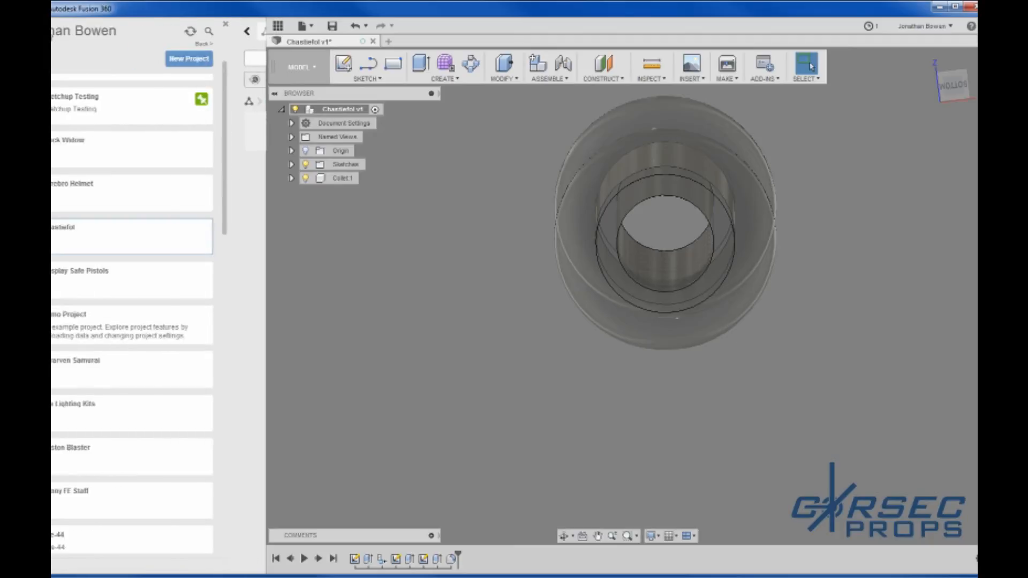
pyautogui.scroll(-2, 141, 386)
pyautogui.scroll(-3, 144, 428)
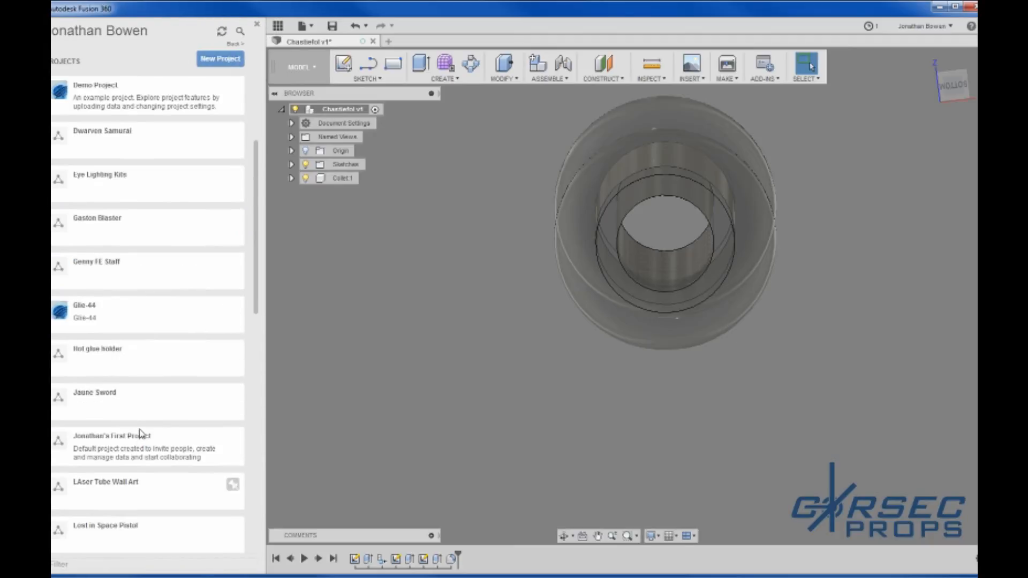
pyautogui.scroll(-2, 142, 434)
pyautogui.scroll(-6, 142, 433)
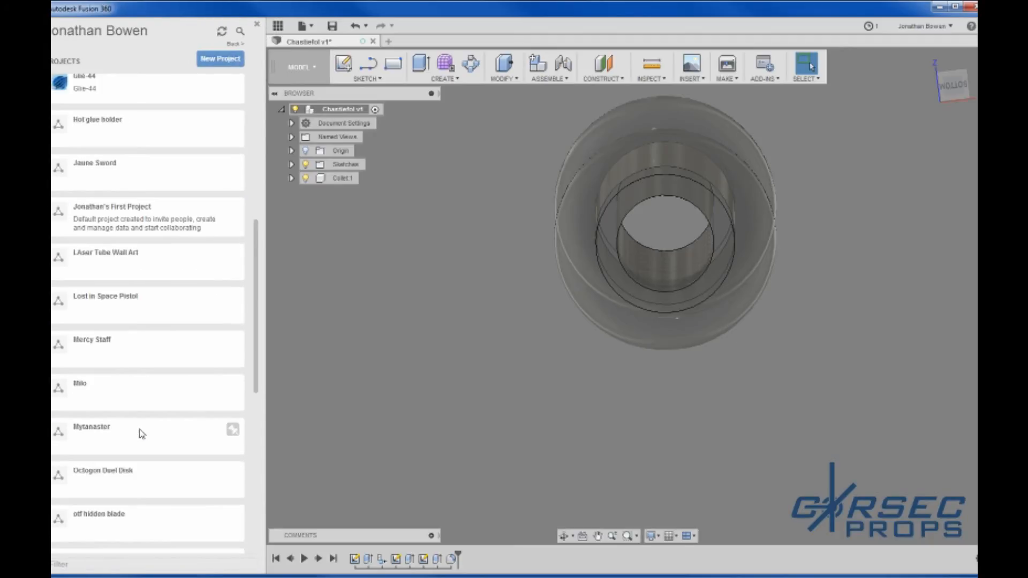
pyautogui.scroll(15, 142, 433)
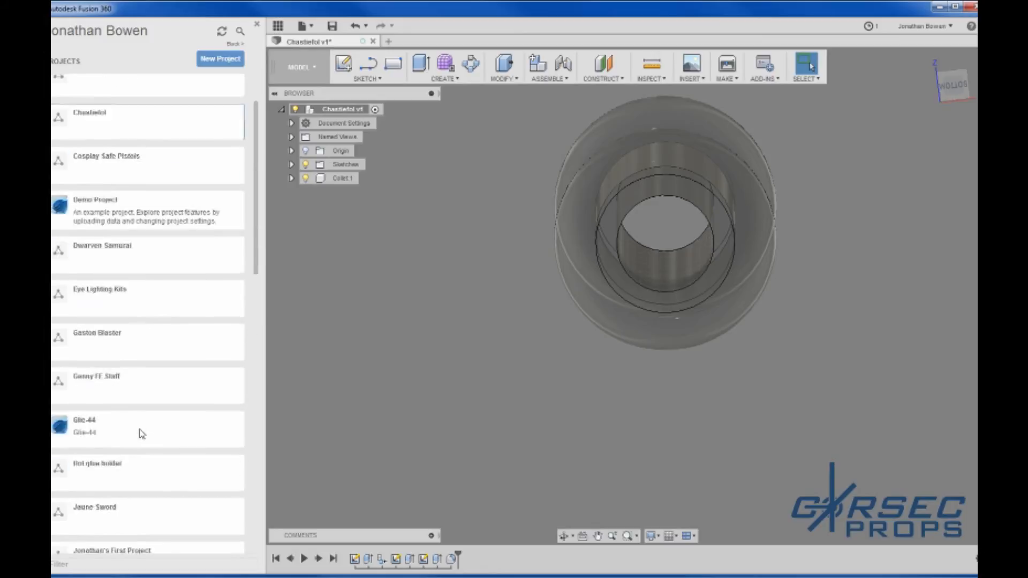
pyautogui.scroll(-5, 142, 433)
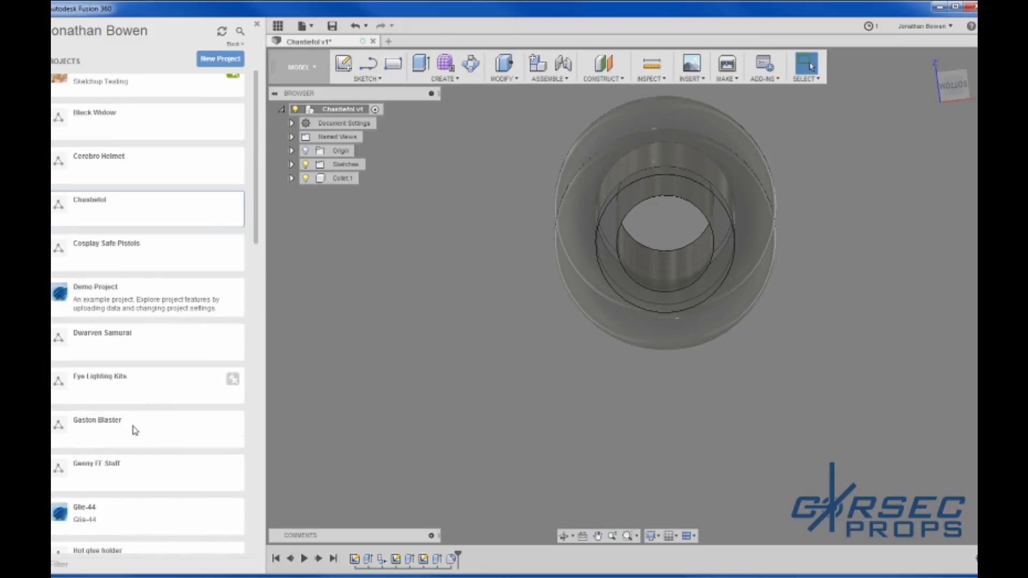
pyautogui.scroll(-3, 135, 430)
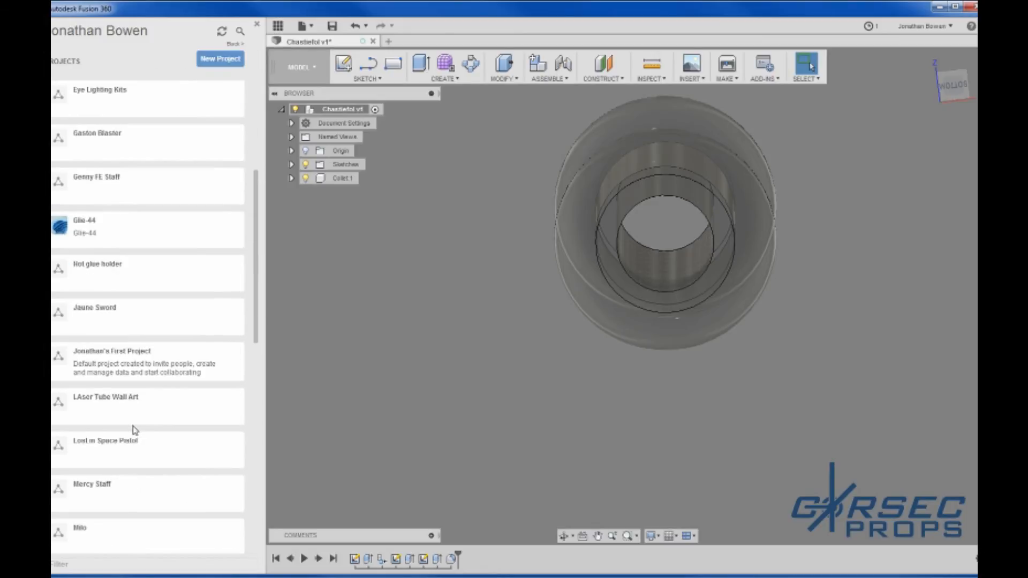
pyautogui.scroll(-3, 134, 430)
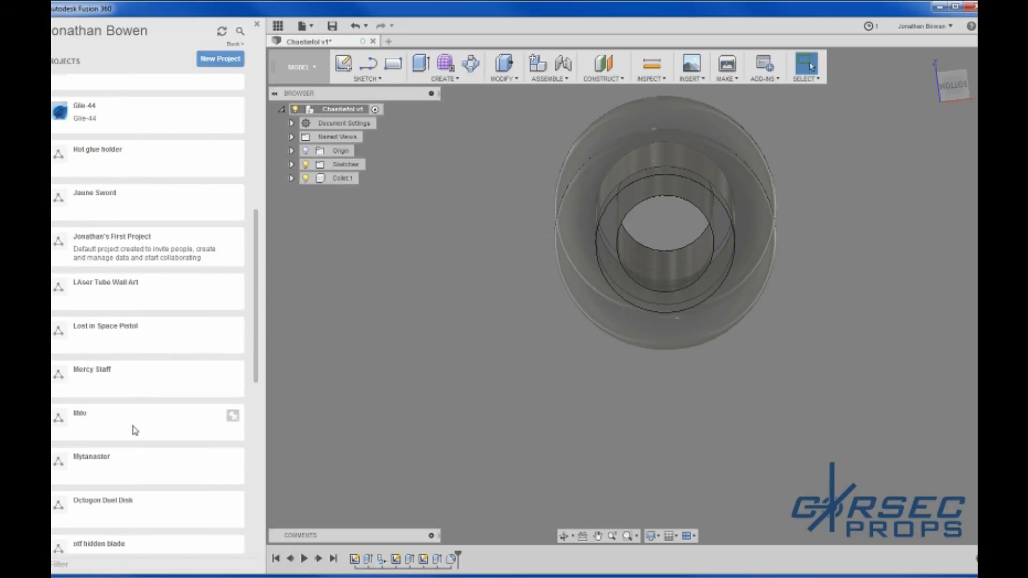
pyautogui.scroll(-7, 135, 430)
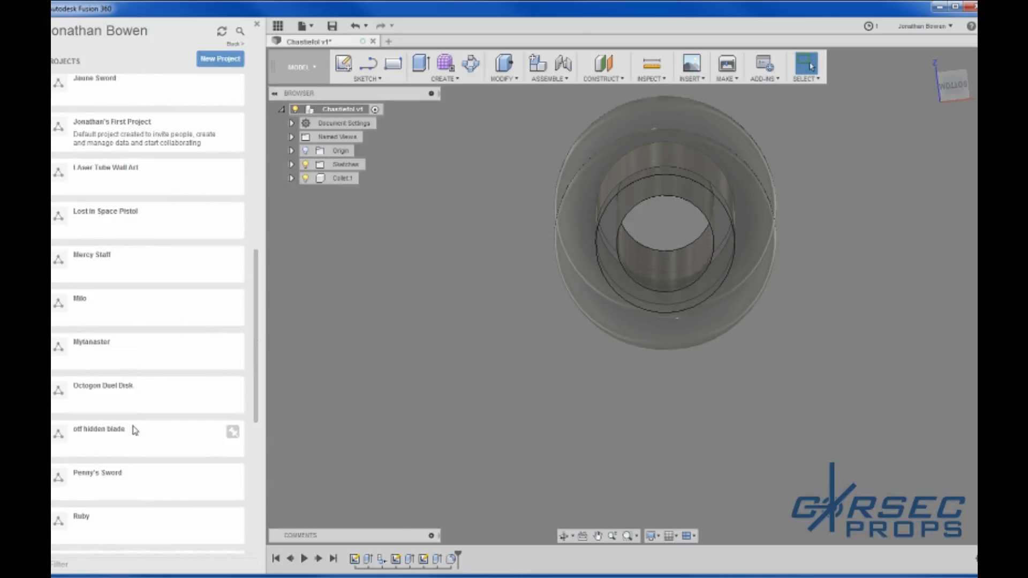
pyautogui.scroll(-1, 135, 430)
pyautogui.scroll(4, 137, 429)
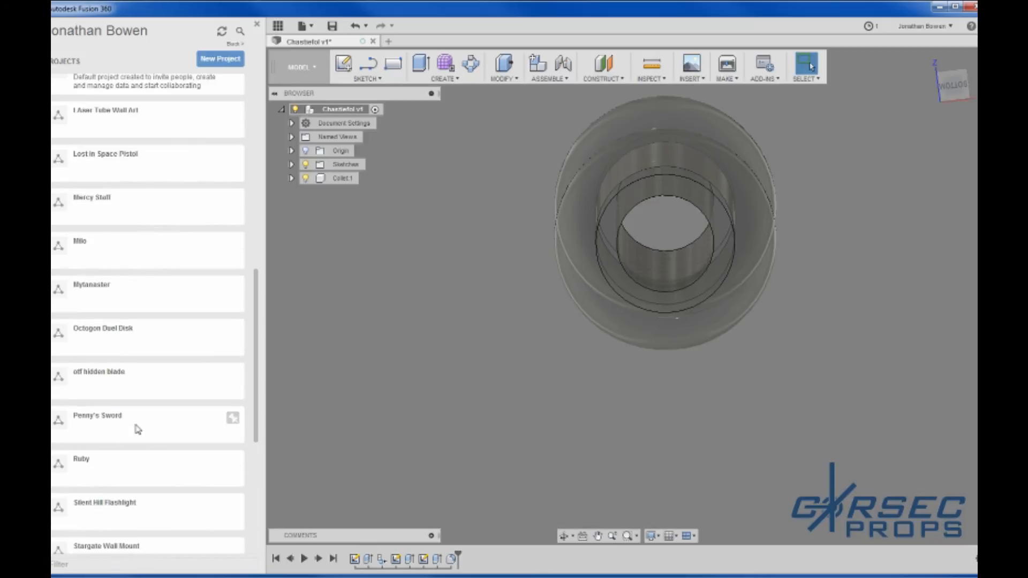
pyautogui.scroll(5, 138, 429)
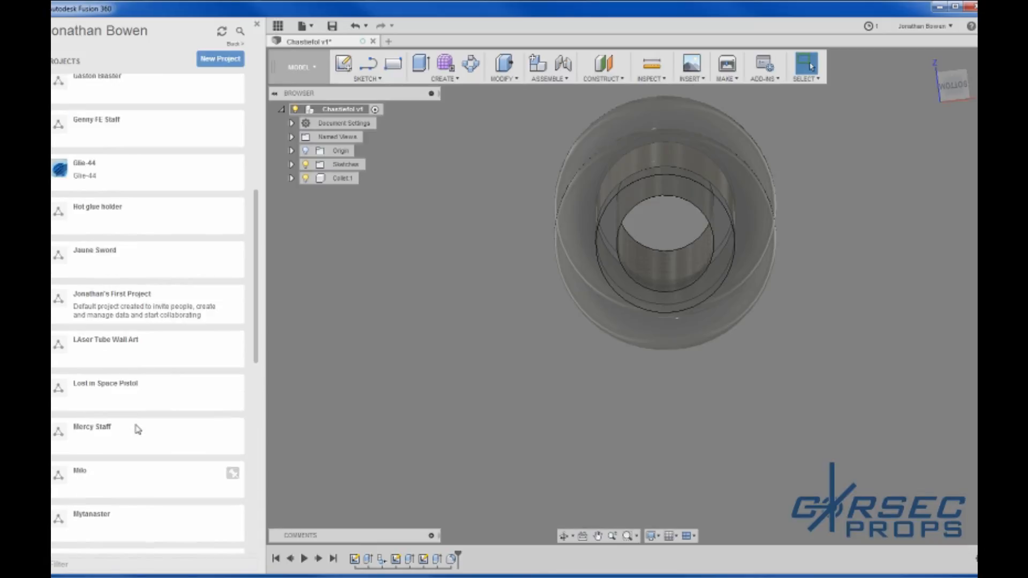
pyautogui.scroll(7, 137, 429)
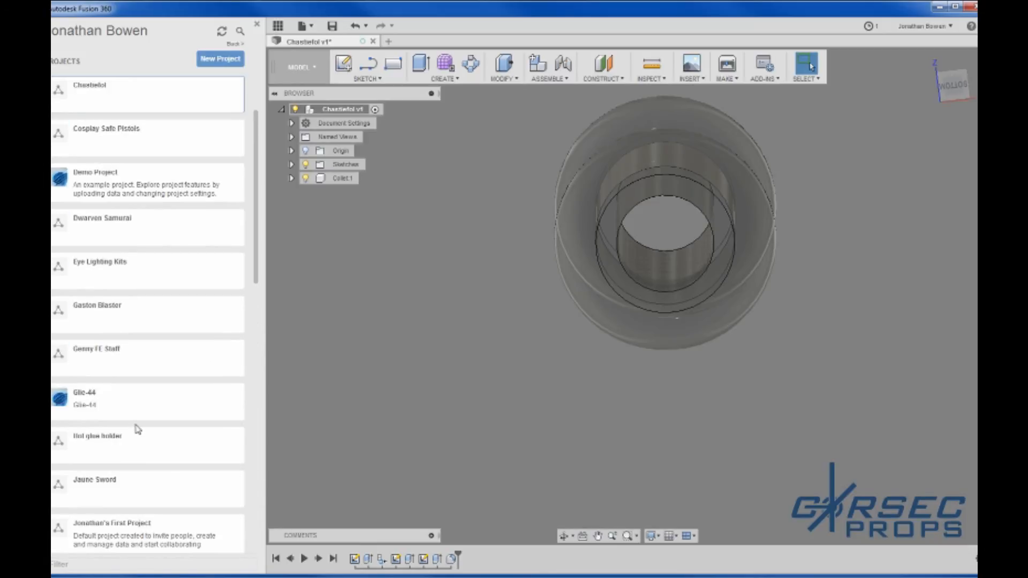
pyautogui.scroll(3, 138, 429)
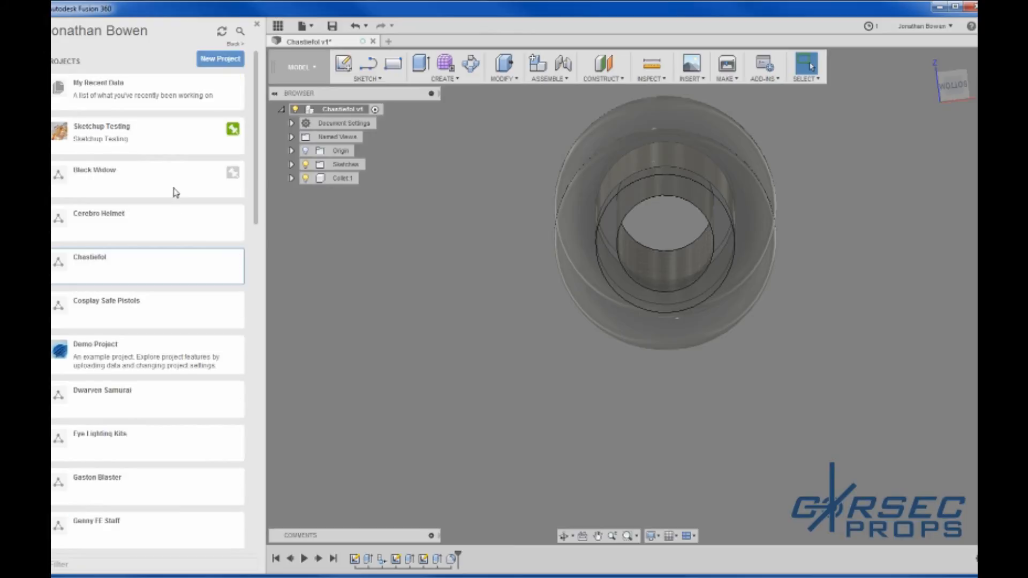
# Search all project data for "karna" and return to the project list
pyautogui.click(241, 32)
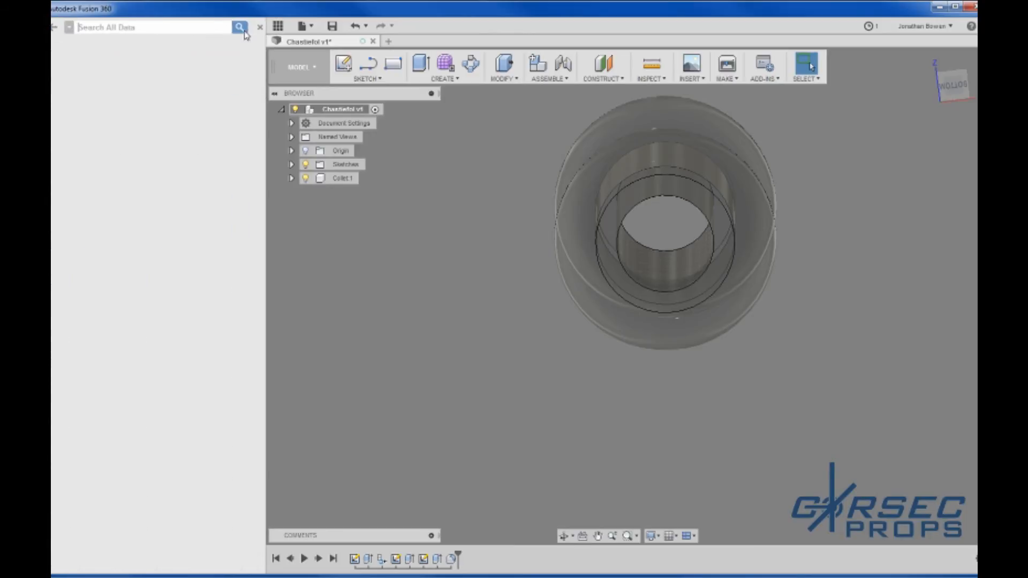
pyautogui.write('karna')
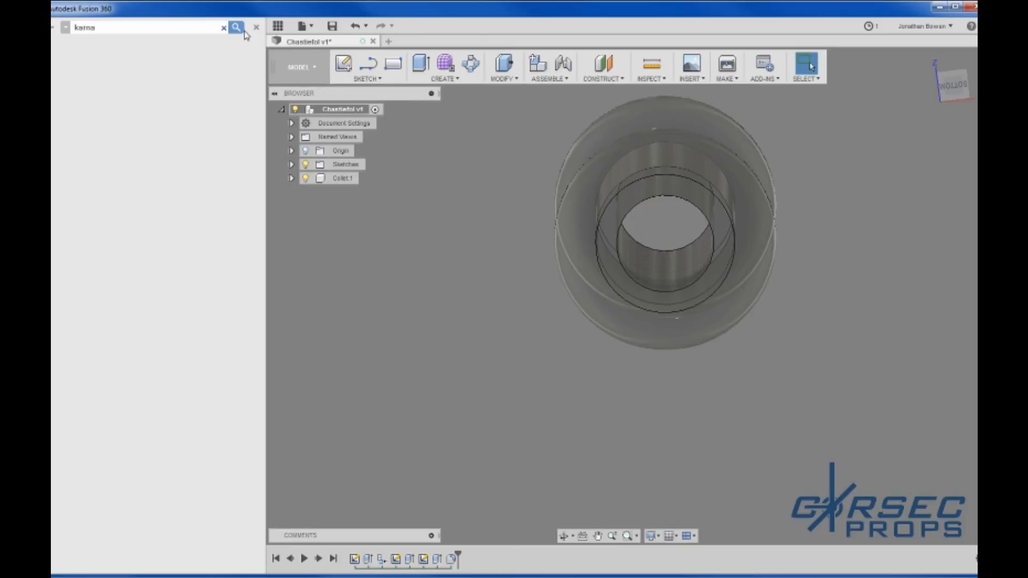
pyautogui.click(243, 31)
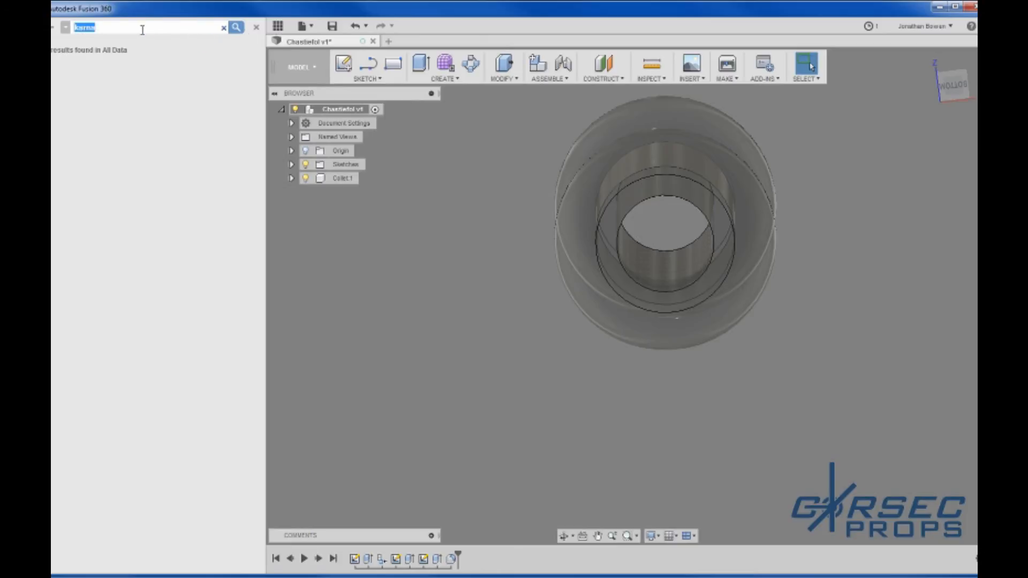
pyautogui.click(52, 28)
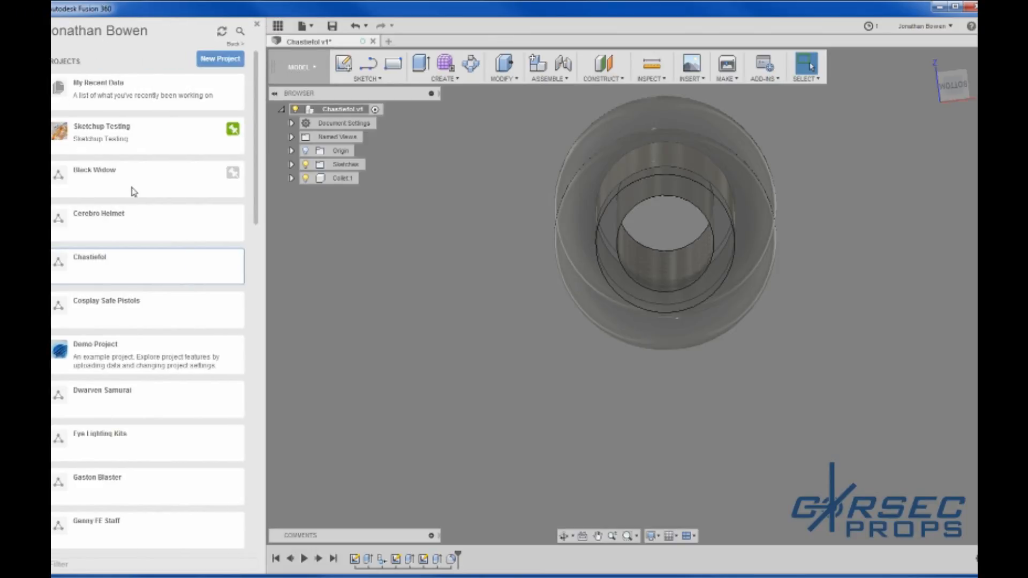
# Unpin the Sketchup Testing project in the project list and close the list
pyautogui.scroll(-12, 118, 321)
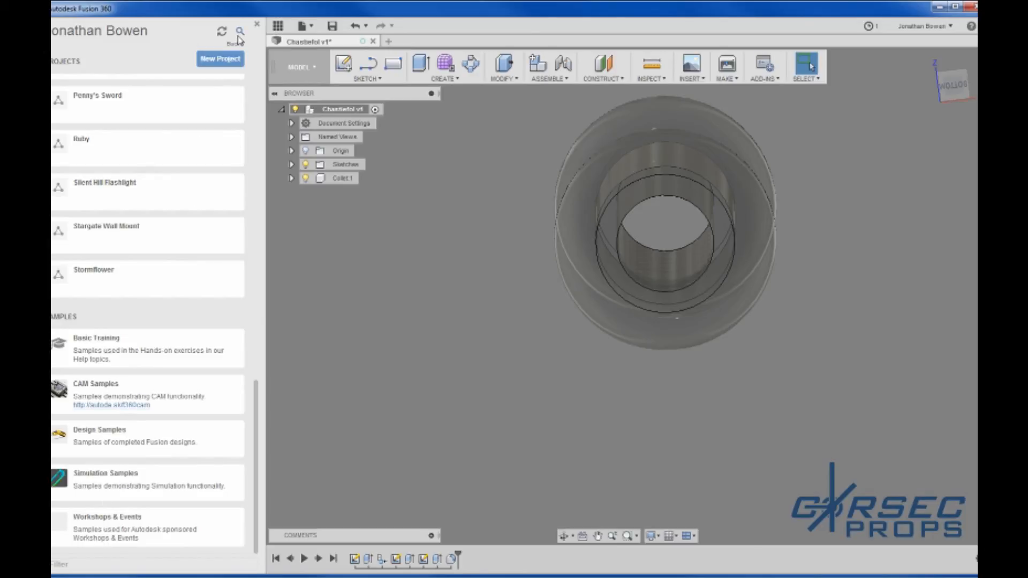
pyautogui.scroll(10, 190, 230)
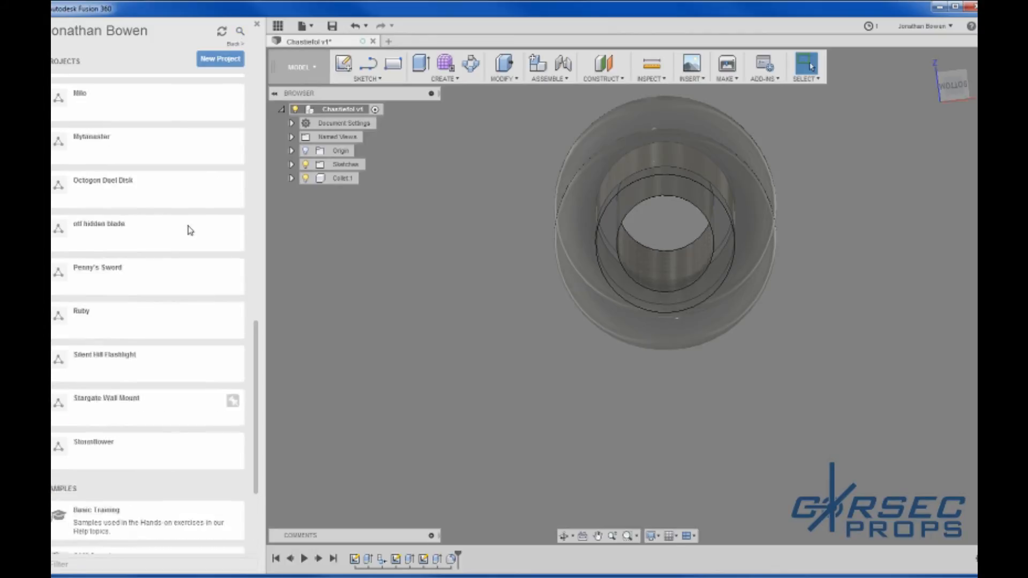
pyautogui.scroll(5, 190, 230)
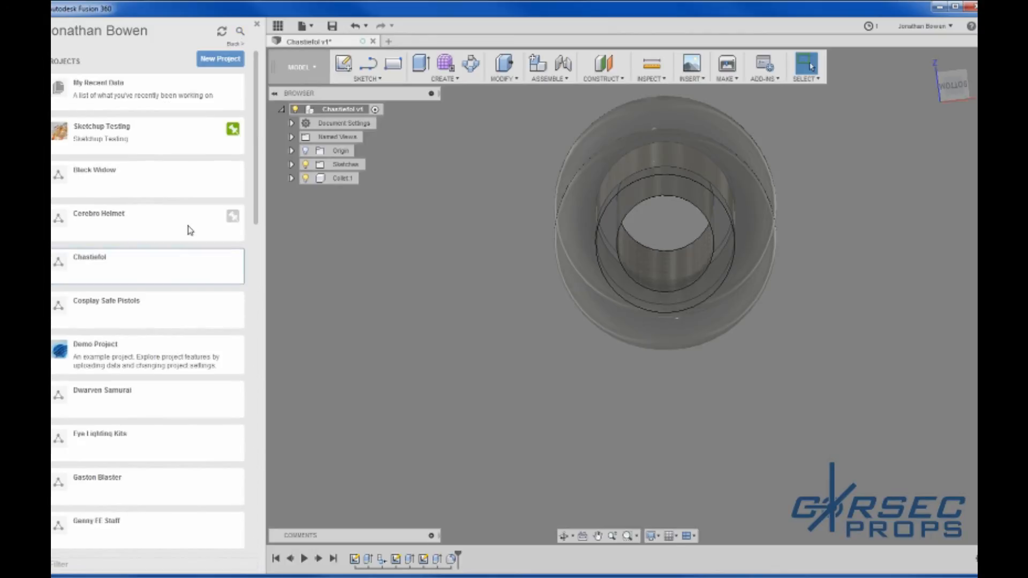
pyautogui.click(232, 130)
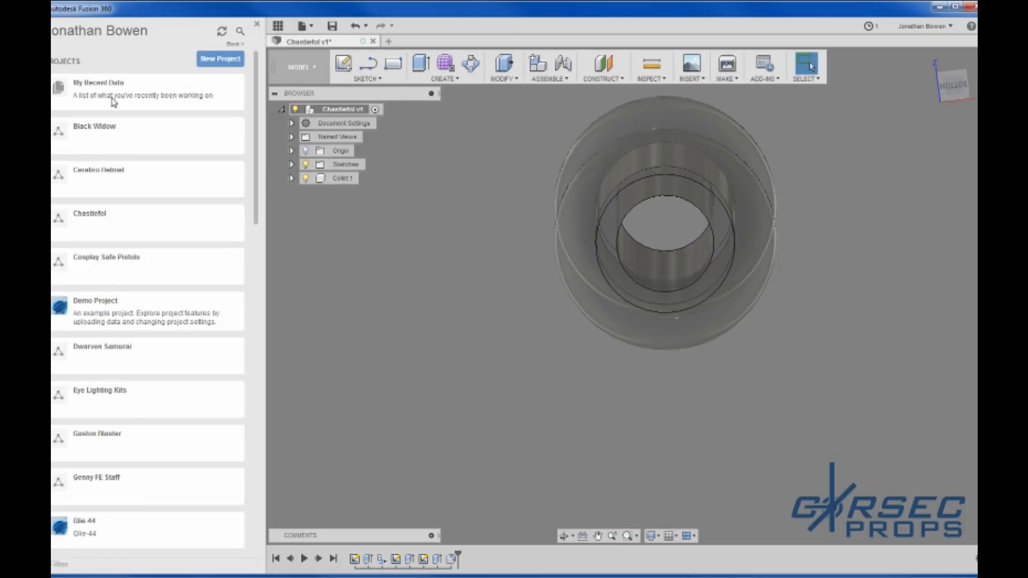
pyautogui.click(256, 24)
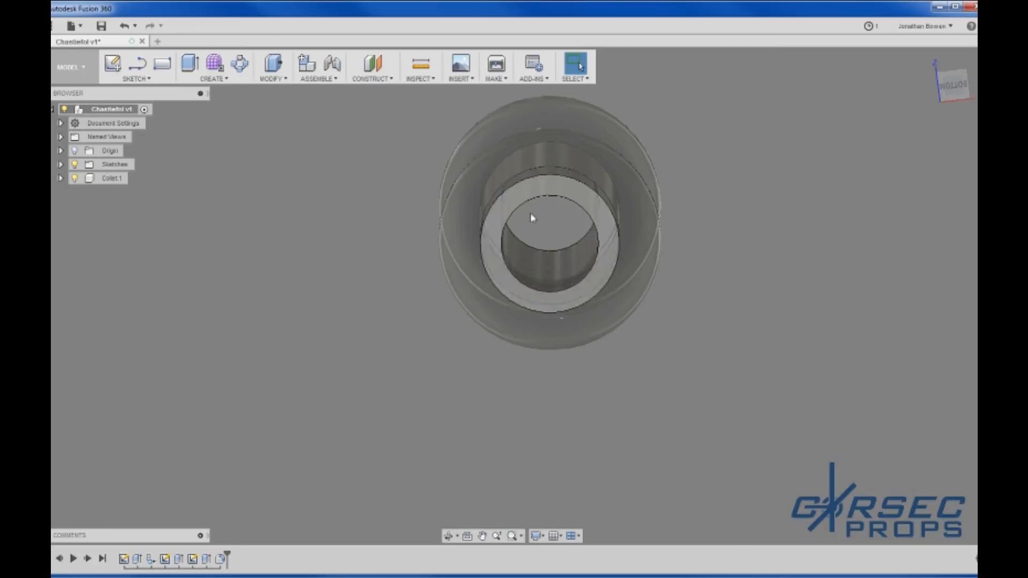
# Inspect the collet's lower collar and bore from an angle and from below
pyautogui.keyDown('shift'); pyautogui.moveTo(608, 268); pyautogui.dragTo(562, 304, button='middle'); pyautogui.keyUp('shift')
pyautogui.scroll(-4, 559, 305)
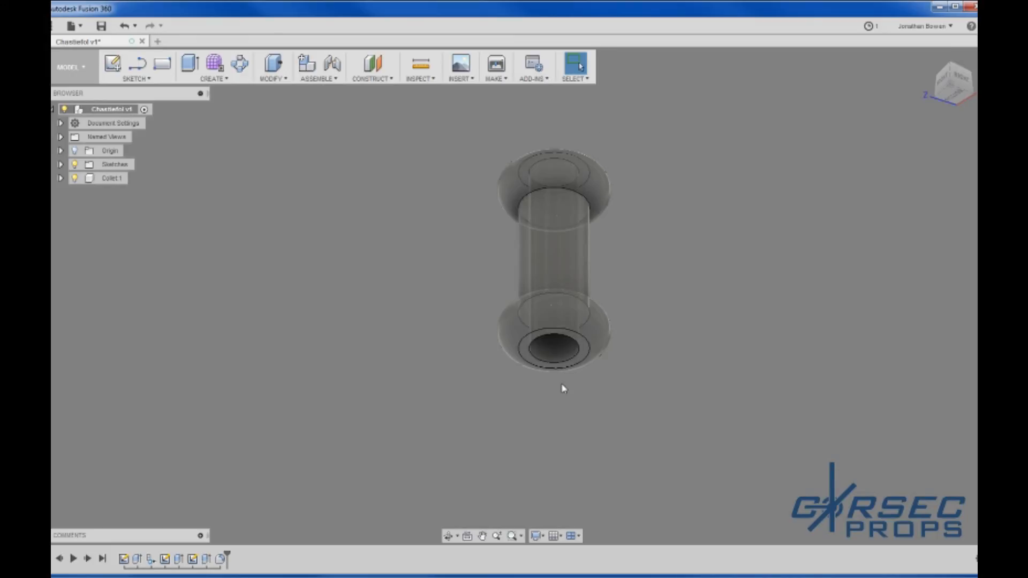
pyautogui.keyDown('shift'); pyautogui.moveTo(590, 373); pyautogui.dragTo(590, 294, button='middle'); pyautogui.keyUp('shift')
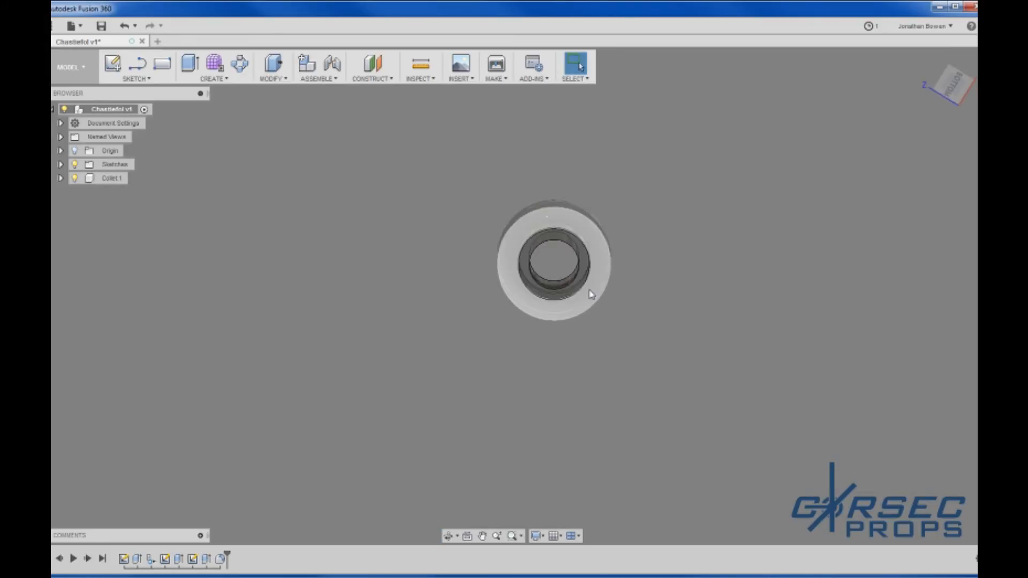
# Inspect the collet from below, then switch to the Cosplay scale tool and measure the gold tapered section above the spearhead's ring
pyautogui.scroll(-3, 569, 246)
pyautogui.scroll(5, 570, 272)
pyautogui.keyDown('shift'); pyautogui.moveTo(560, 264); pyautogui.dragTo(570, 334, button='middle'); pyautogui.keyUp('shift')
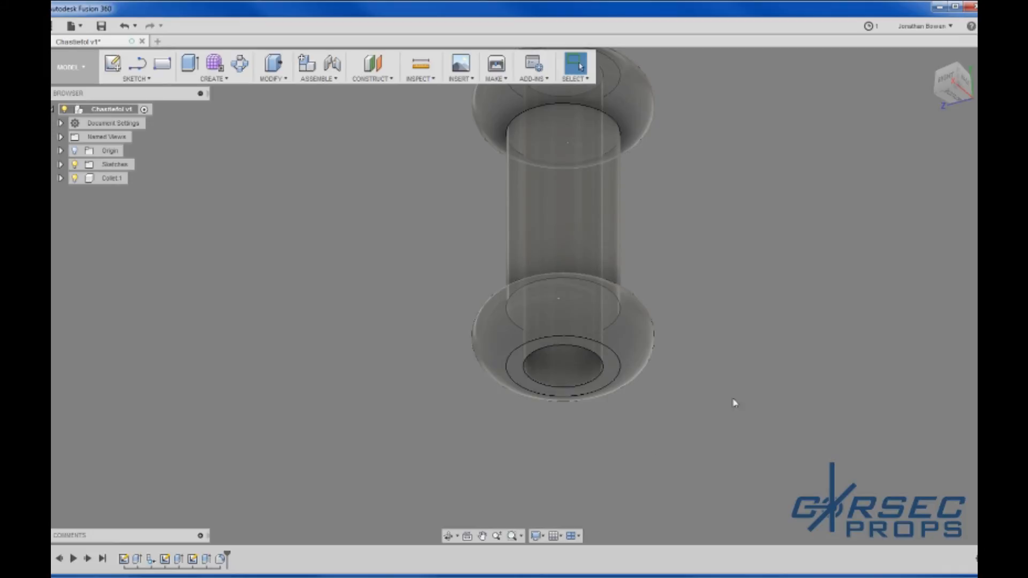
pyautogui.scroll(-2, 647, 304)
pyautogui.scroll(-2, 621, 337)
pyautogui.scroll(2, 633, 448)
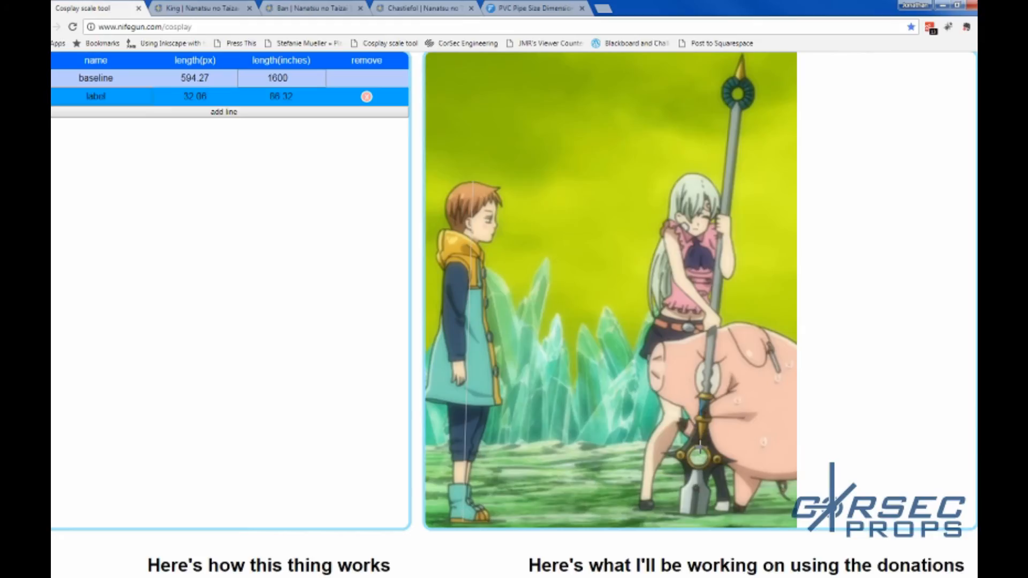
pyautogui.moveTo(700, 441); pyautogui.dragTo(701, 421)
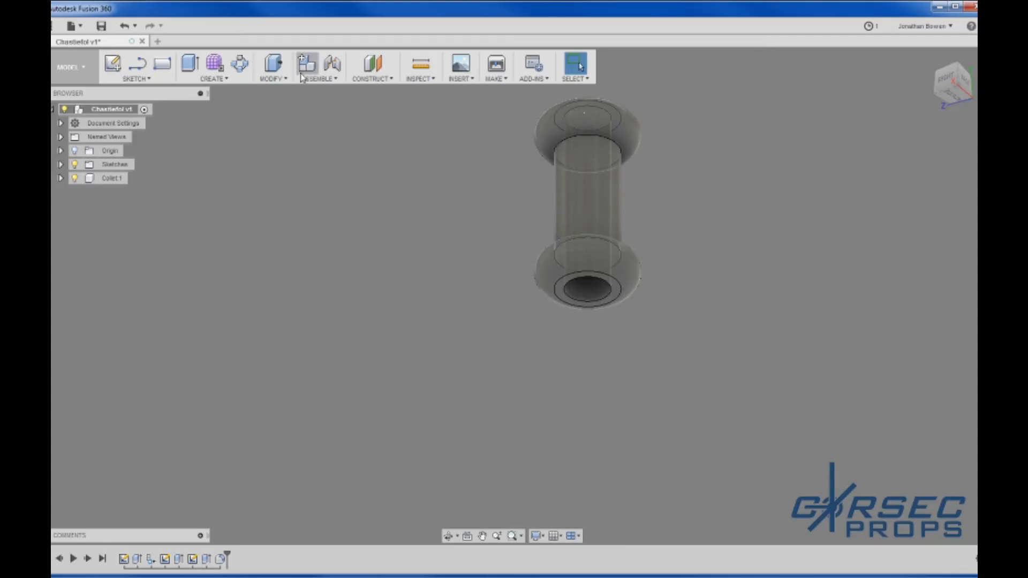
# Create an offset construction plane 90 mm outward from the ring face at the collet's lower end
pyautogui.click(370, 67)
pyautogui.click(592, 300)
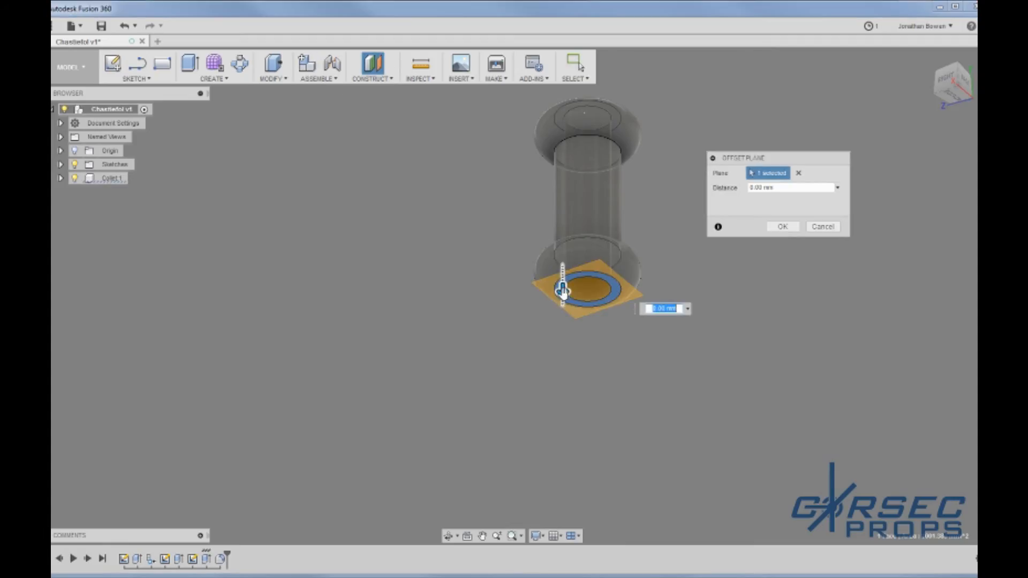
pyautogui.write('90')
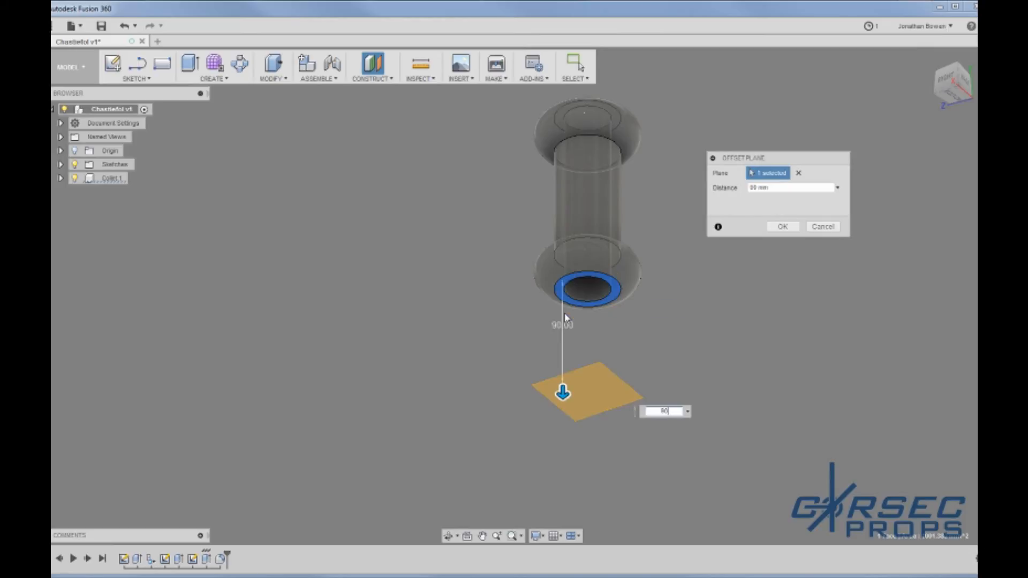
pyautogui.press('Return')
# Sketch a single point on the offset plane, centred below the collet's bore, and finish the sketch
pyautogui.click(578, 412)
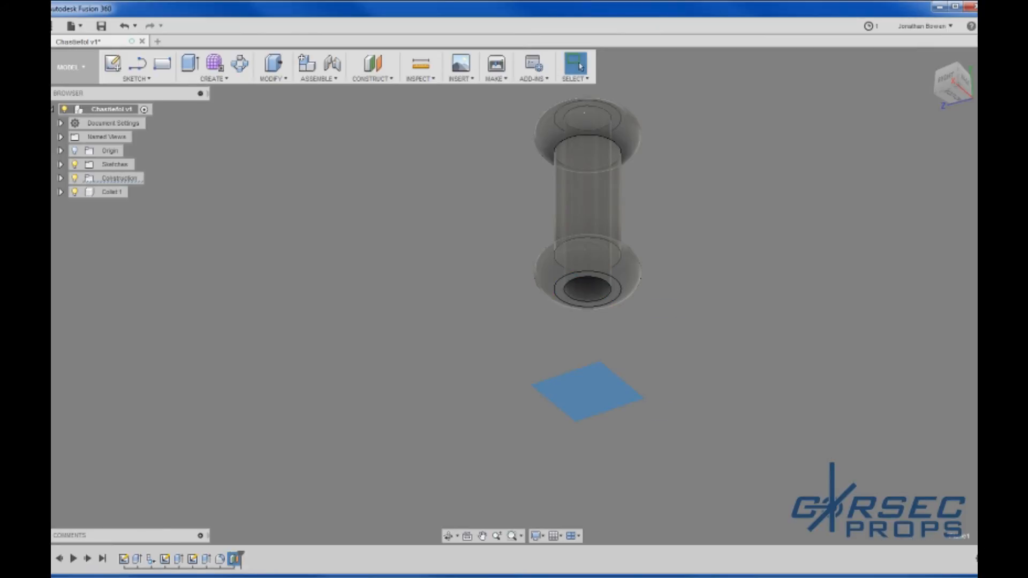
pyautogui.click(107, 63)
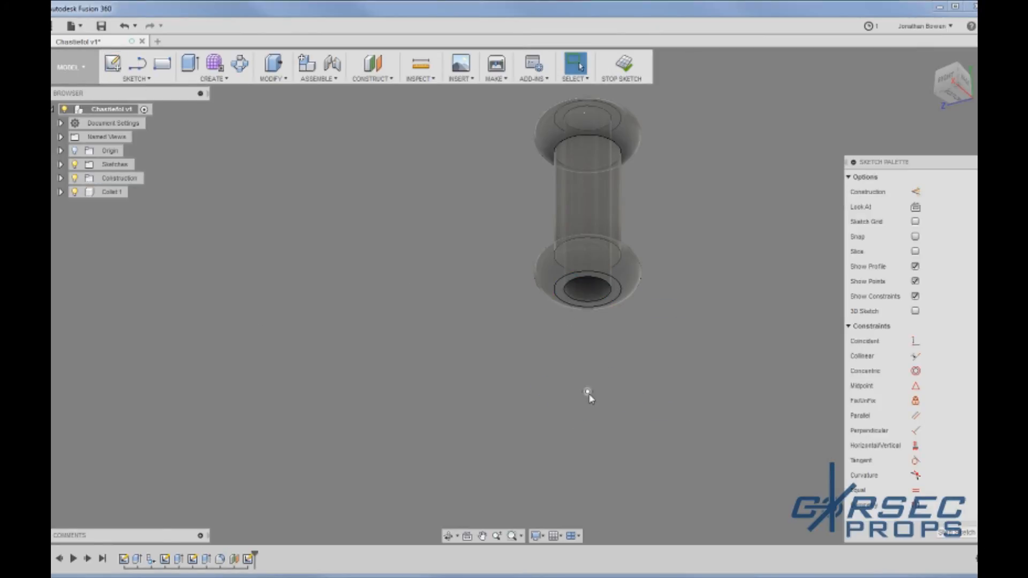
pyautogui.click(967, 533)
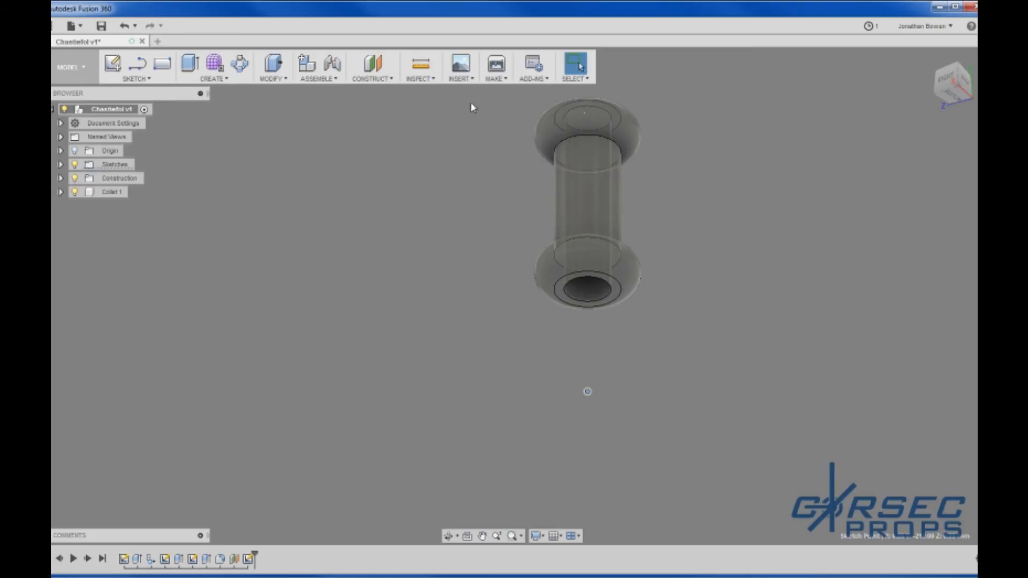
# Try to loft a new body from the collet's lower ring face to the sketch point with the Point Tangent condition
pyautogui.click(234, 81)
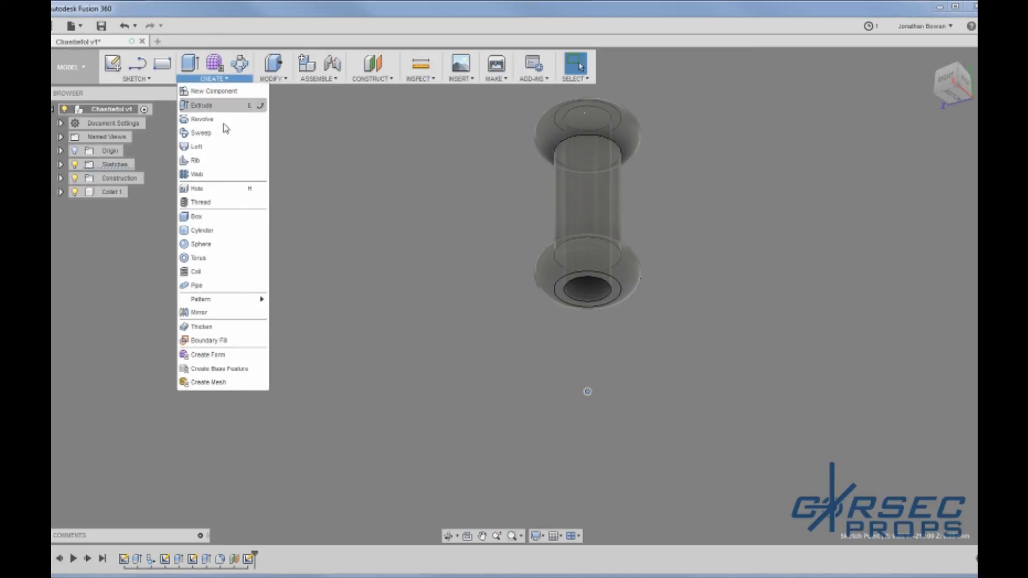
pyautogui.click(206, 147)
pyautogui.click(576, 281)
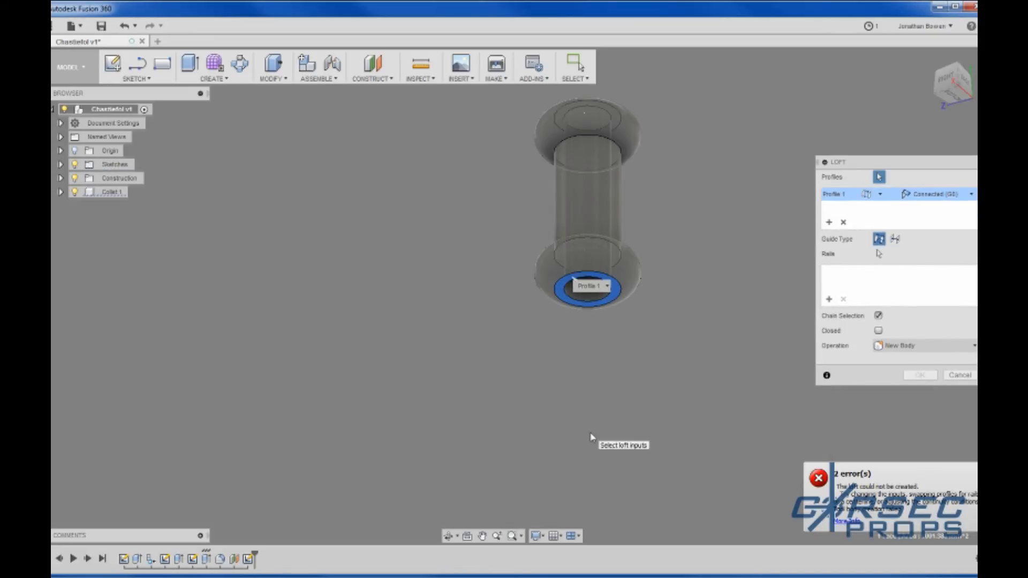
pyautogui.click(587, 392)
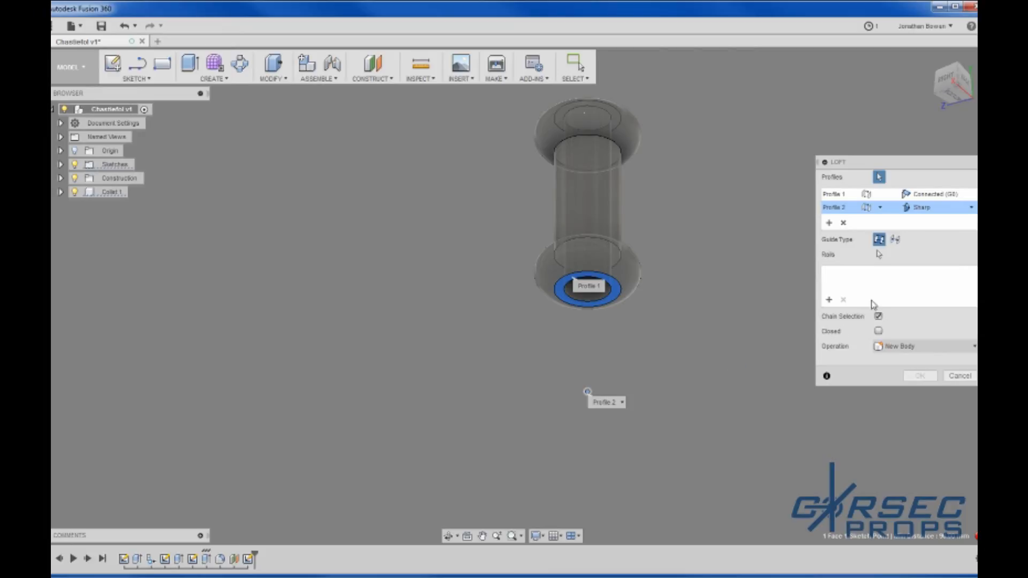
pyautogui.click(967, 209)
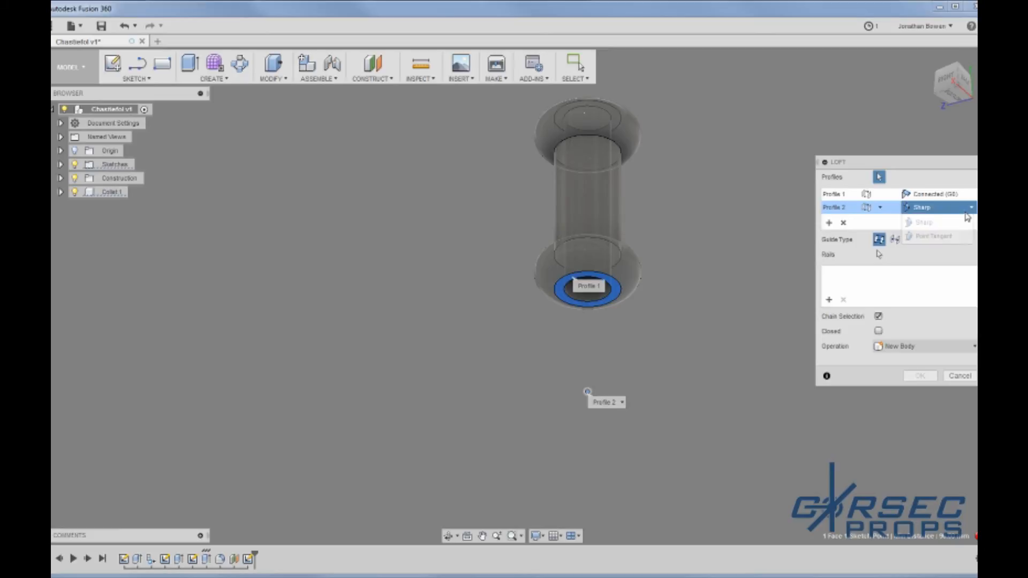
pyautogui.click(932, 236)
# Try Curvature (G2) continuity and a tangency weight of 0 on the loft's ring-face profile, and abandon the loft
pyautogui.keyDown('shift'); pyautogui.moveTo(780, 320); pyautogui.dragTo(755, 351, button='middle'); pyautogui.keyUp('shift')
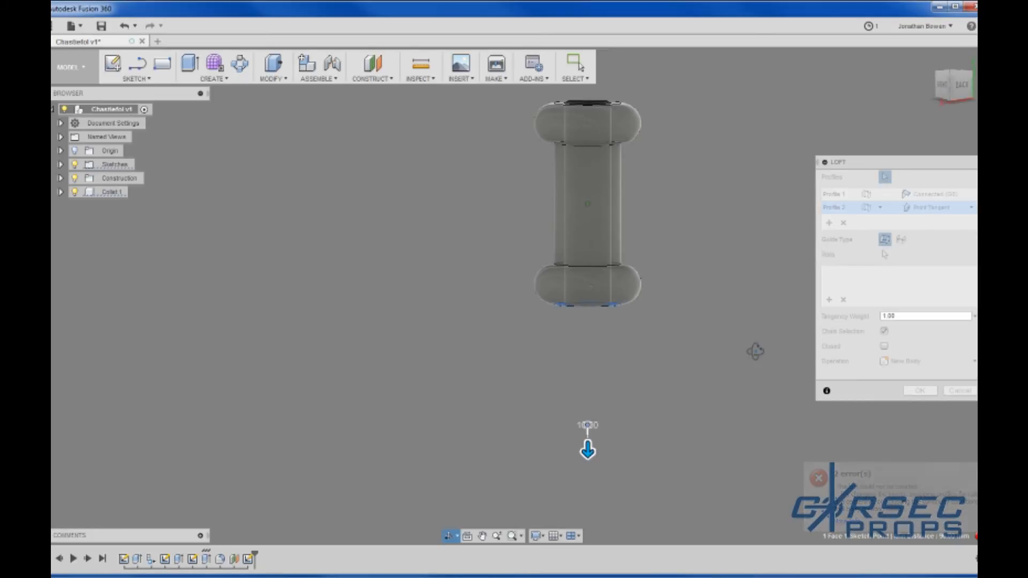
pyautogui.scroll(-3, 702, 391)
pyautogui.scroll(3, 662, 401)
pyautogui.scroll(2, 662, 401)
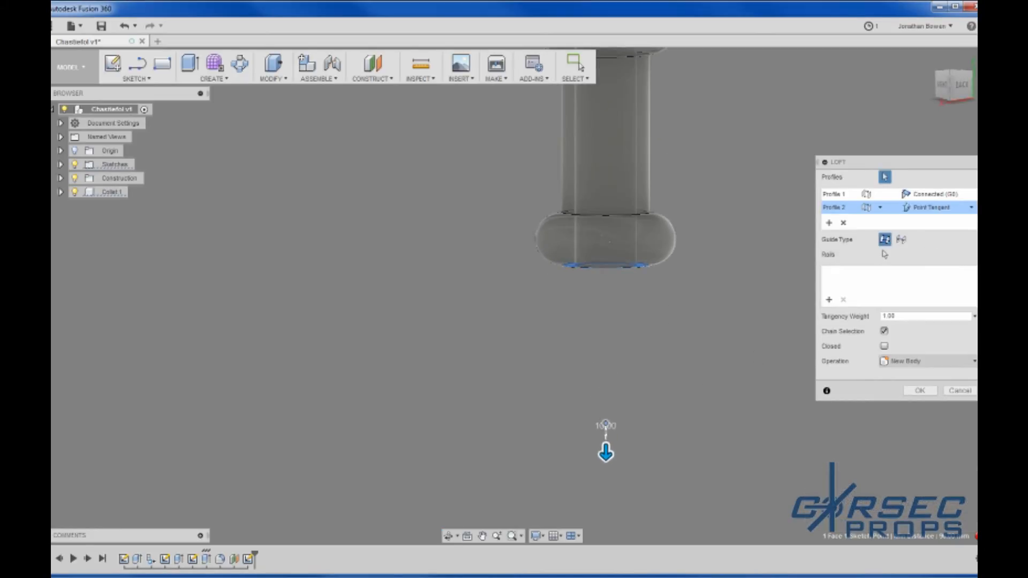
pyautogui.click(945, 195)
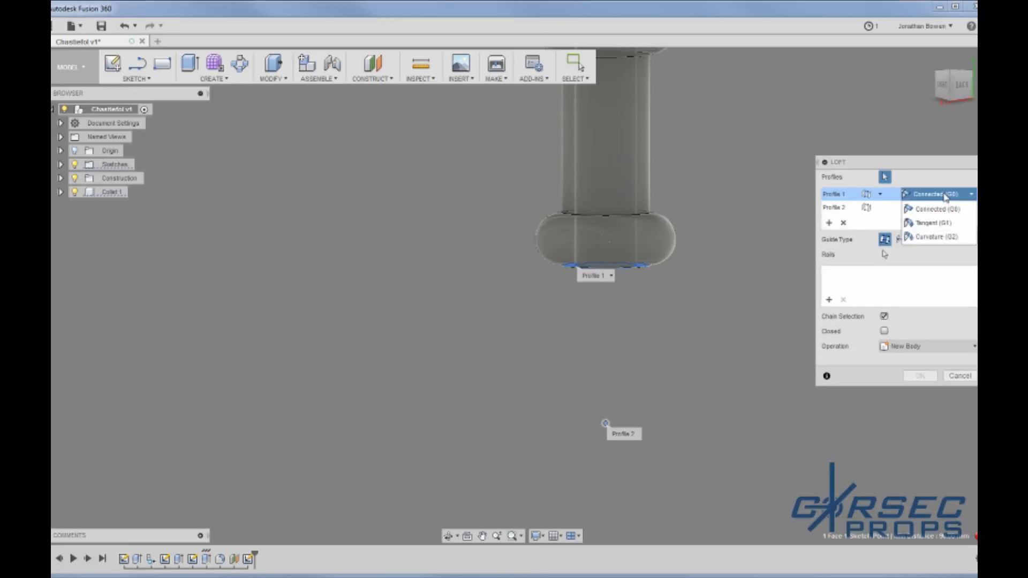
pyautogui.click(933, 236)
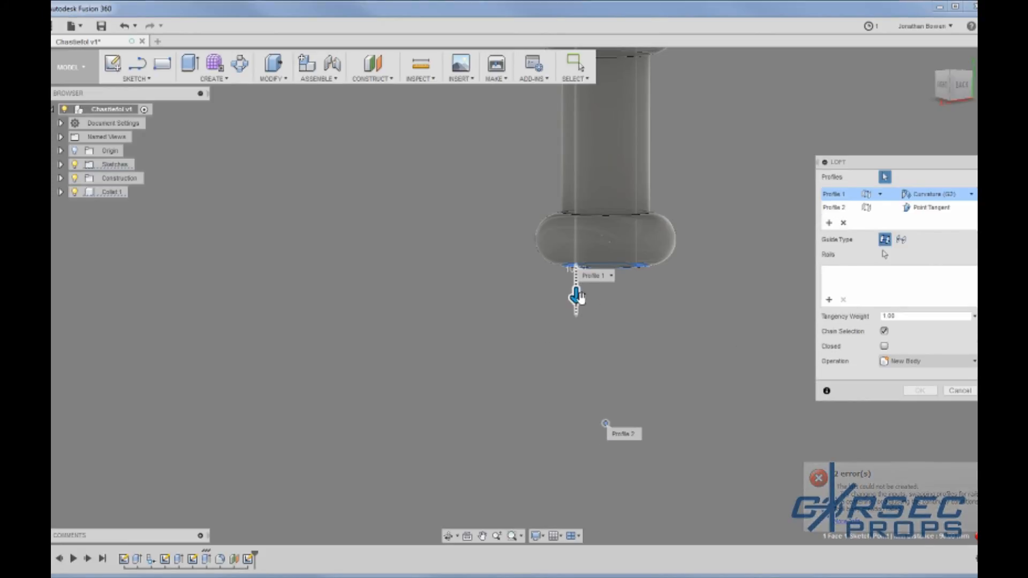
pyautogui.moveTo(576, 296)
pyautogui.mouseDown()
pyautogui.moveTo(563, 428)
pyautogui.moveTo(573, 238)
pyautogui.moveTo(574, 281)
pyautogui.mouseUp()
pyautogui.click(925, 195)
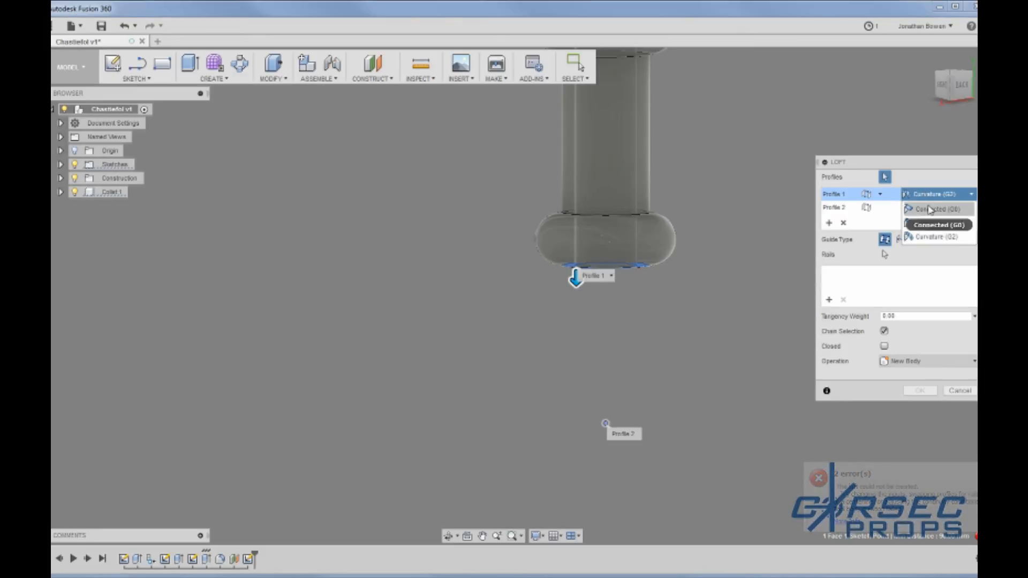
pyautogui.click(929, 207)
pyautogui.click(929, 195)
pyautogui.click(929, 208)
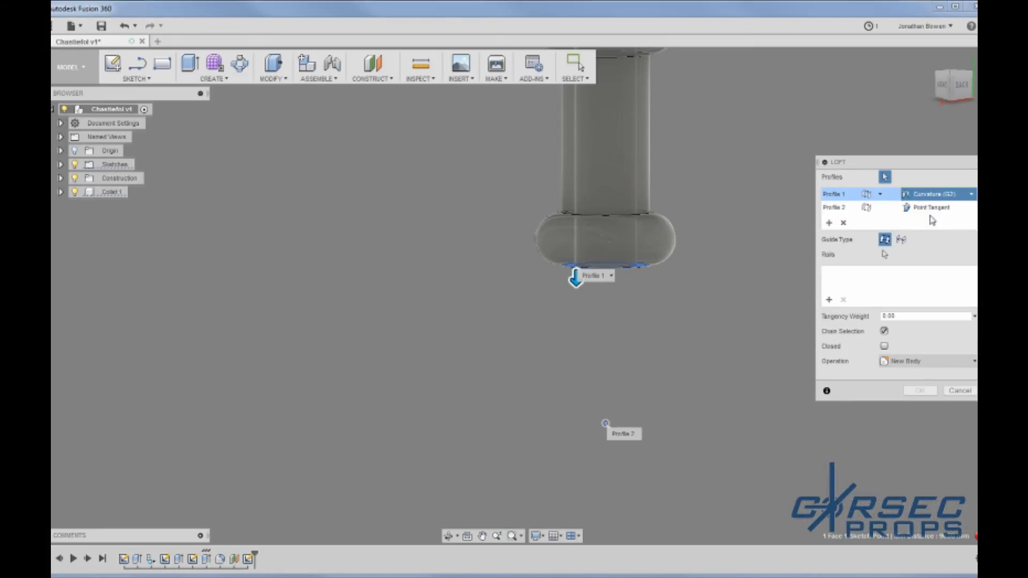
pyautogui.click(925, 195)
pyautogui.click(926, 237)
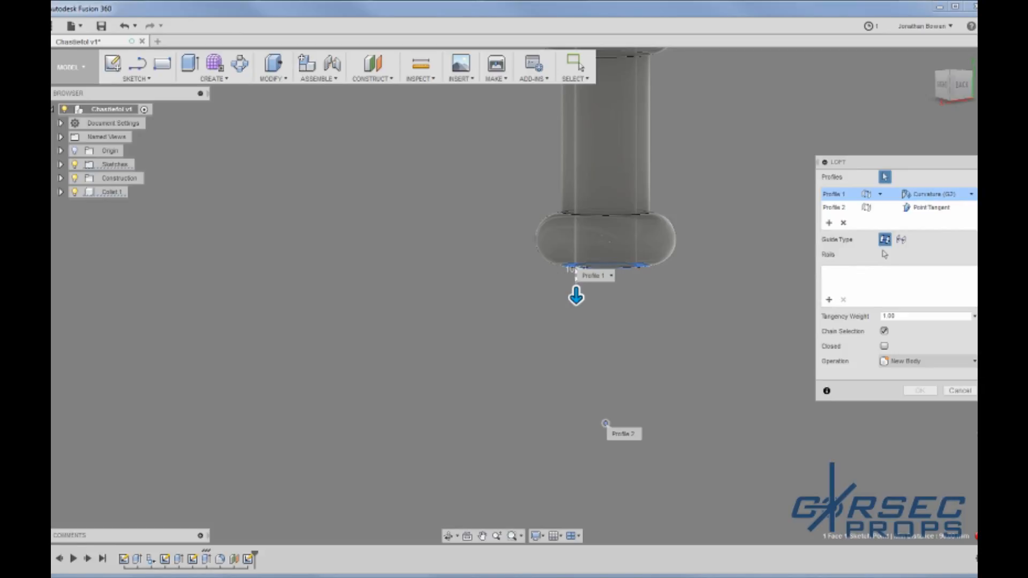
pyautogui.click(959, 390)
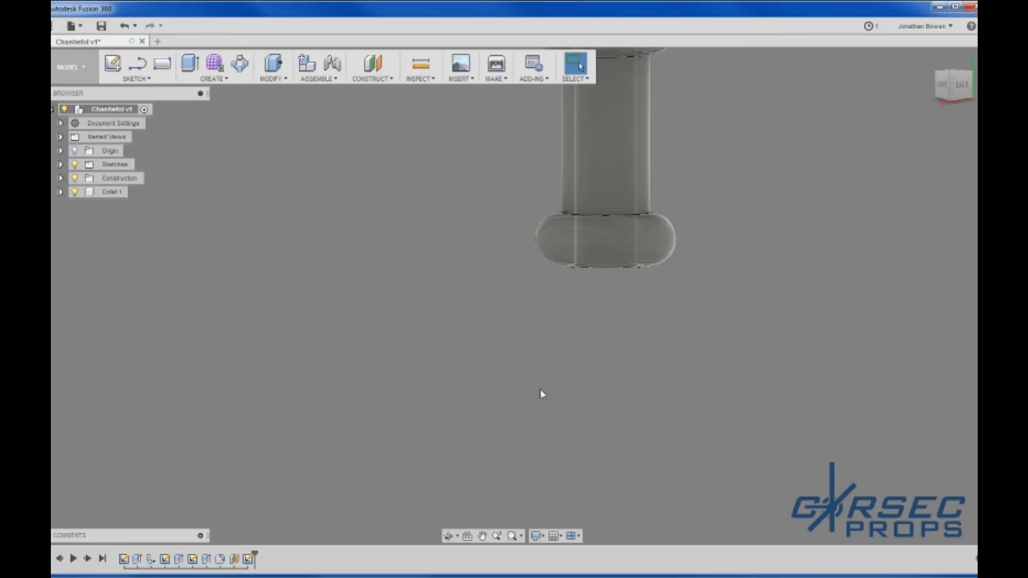
# Activate the Collet component for editing
pyautogui.keyDown('shift'); pyautogui.moveTo(541, 388); pyautogui.dragTo(578, 405, button='middle'); pyautogui.keyUp('shift')
pyautogui.scroll(-3, 578, 405)
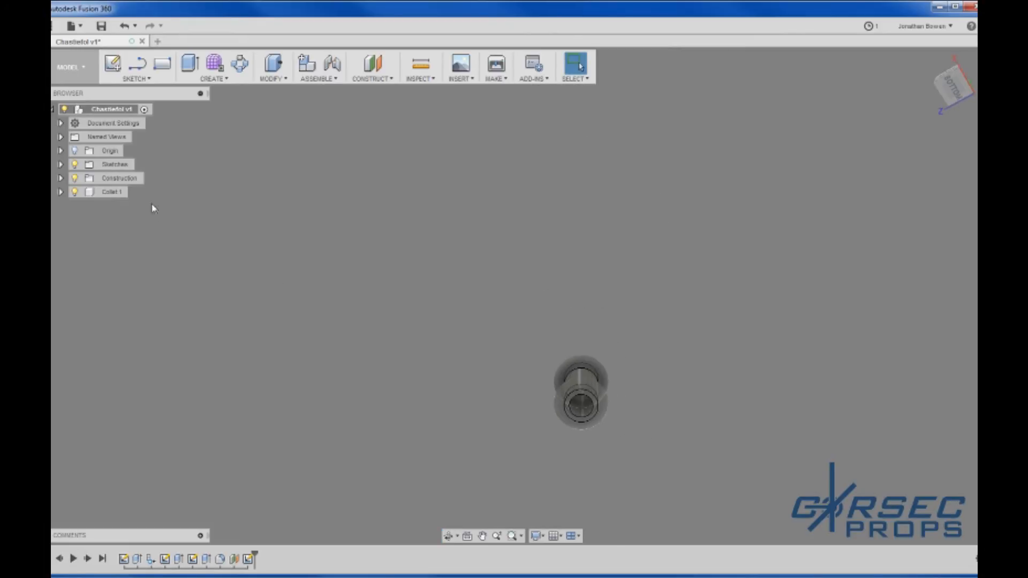
pyautogui.doubleClick(128, 194)
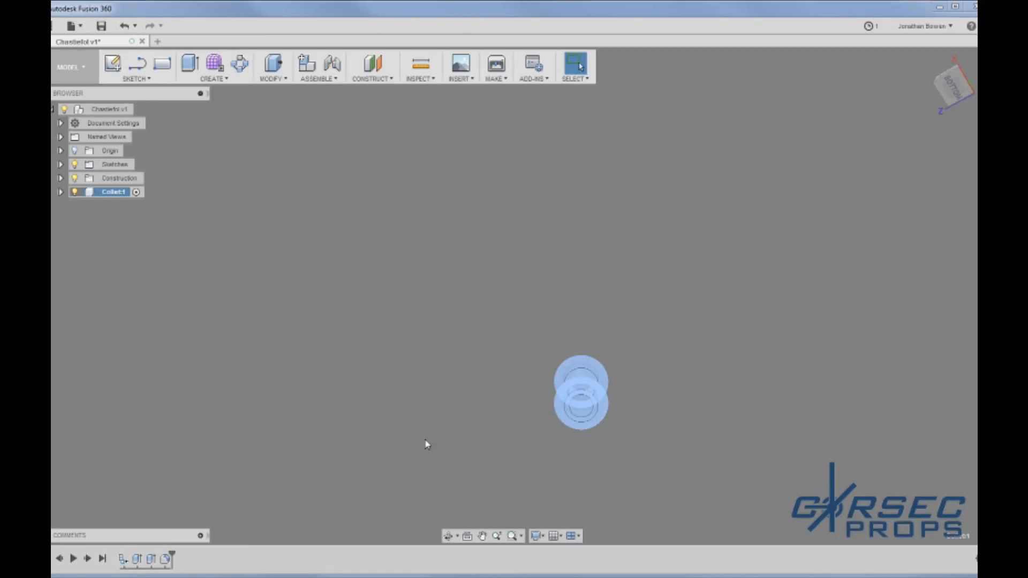
# Check the job status notification and dismiss it
pyautogui.click(870, 33)
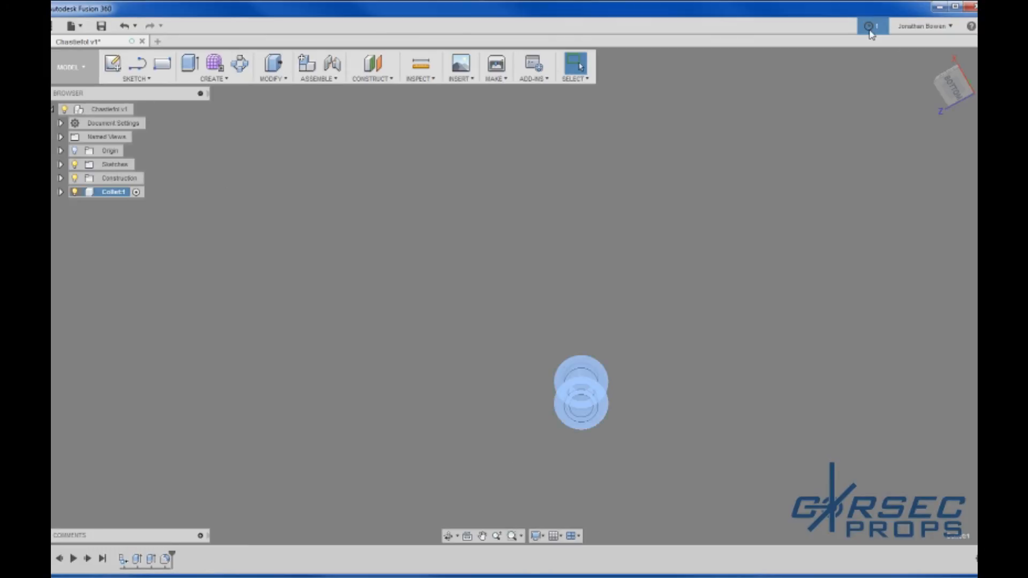
pyautogui.click(870, 28)
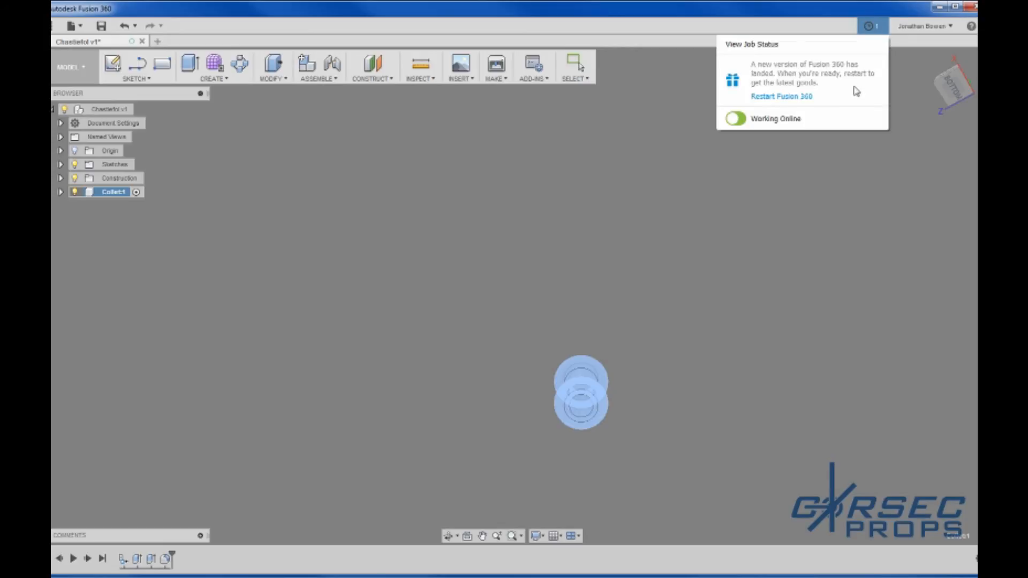
pyautogui.click(822, 275)
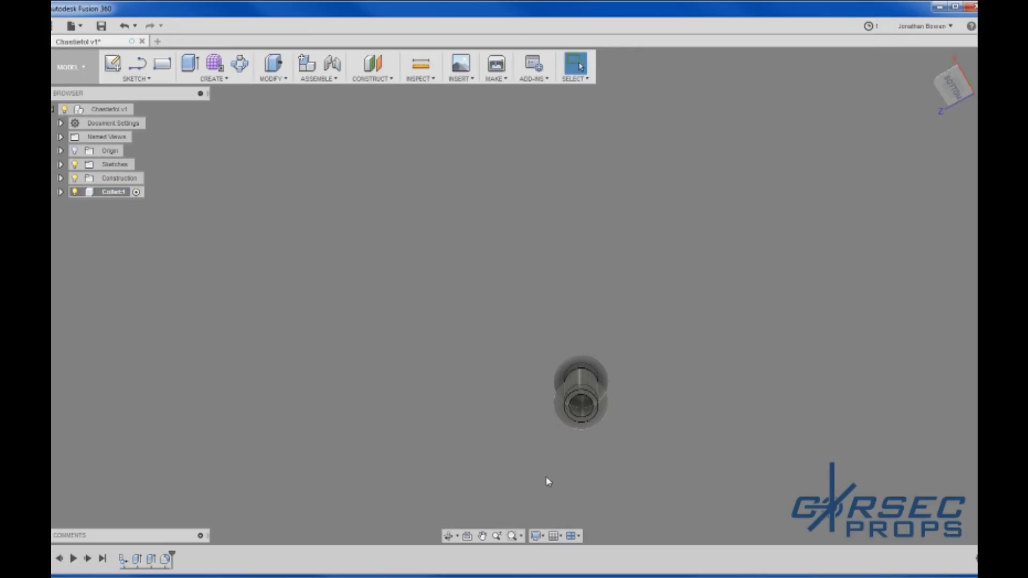
# Start a sketch on the vertical YZ plane in the Collet component and face the sketch plane squarely at the collar's end
pyautogui.keyDown('shift'); pyautogui.moveTo(545, 476); pyautogui.dragTo(528, 381, button='middle'); pyautogui.keyUp('shift')
pyautogui.scroll(8, 581, 379)
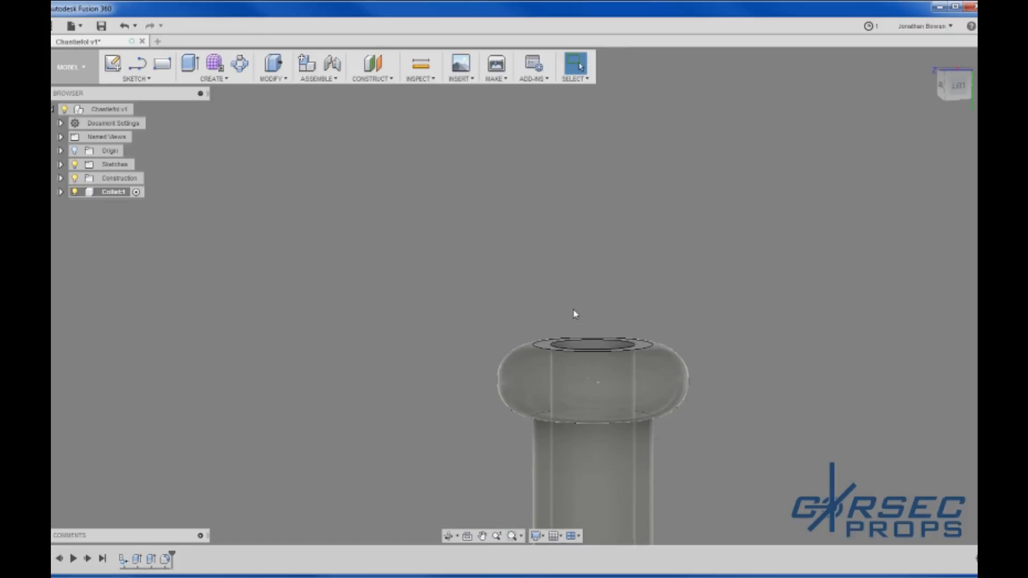
pyautogui.scroll(2, 576, 321)
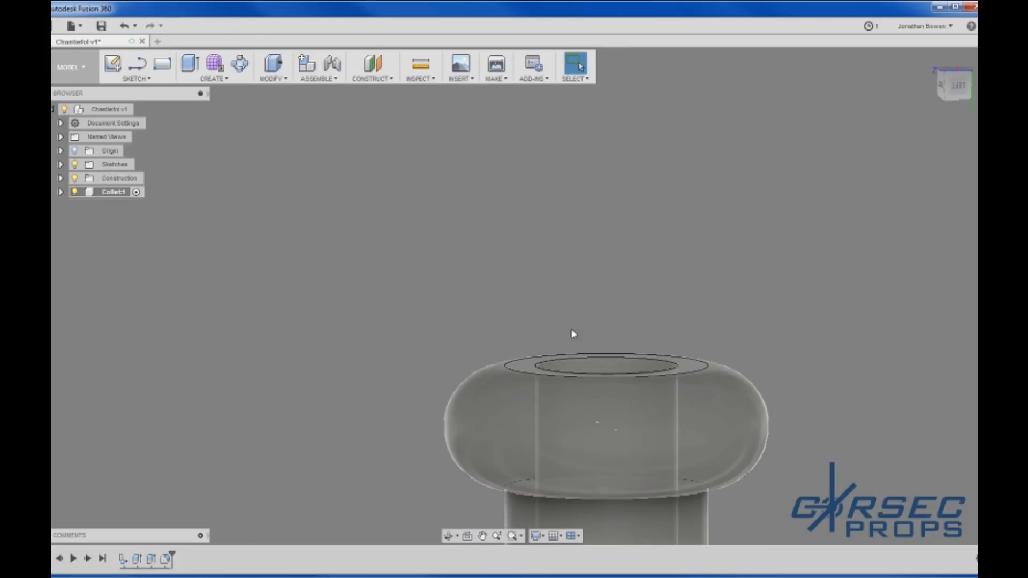
pyautogui.scroll(-6, 571, 335)
pyautogui.click(113, 64)
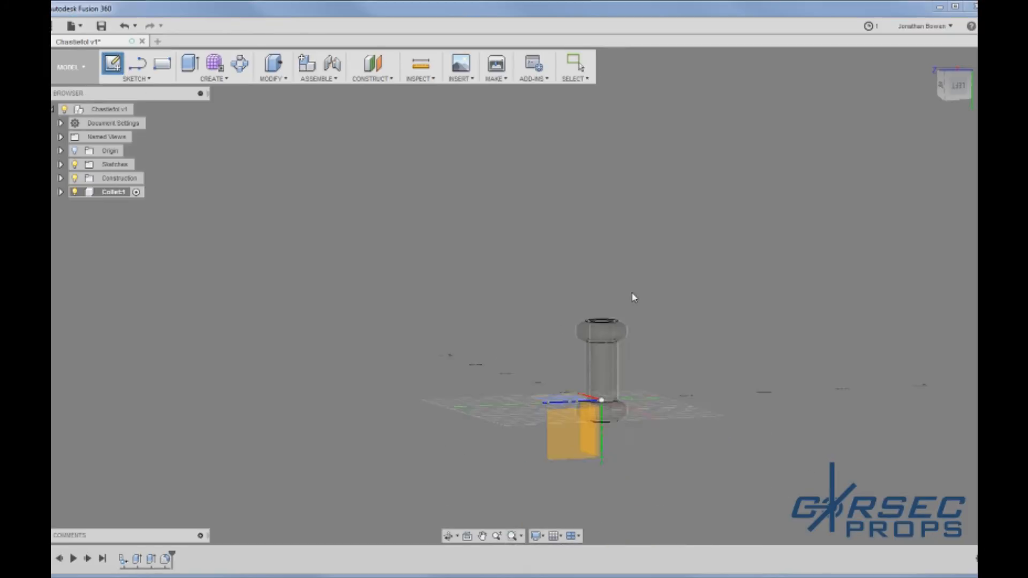
pyautogui.click(562, 423)
pyautogui.scroll(6, 610, 316)
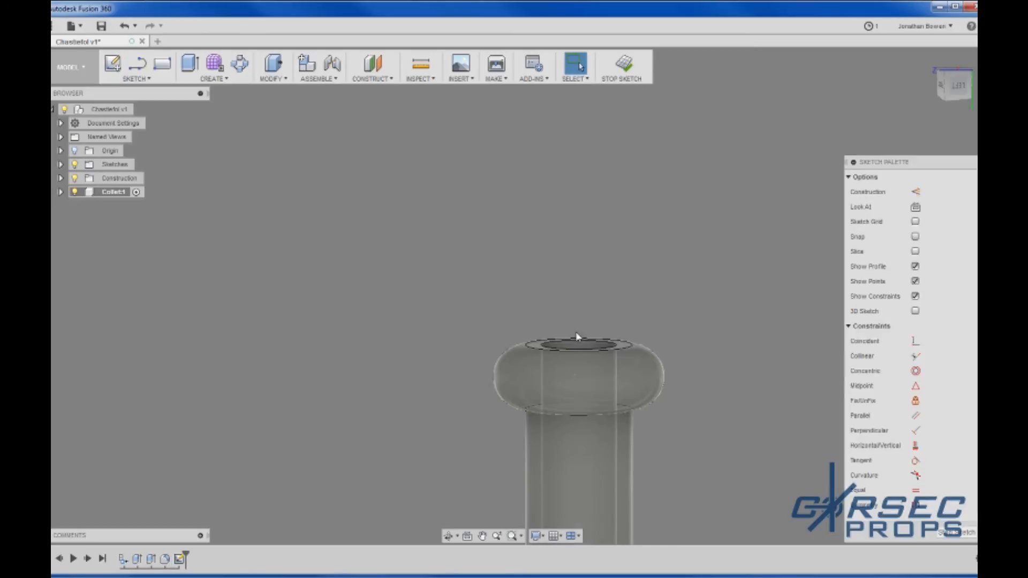
pyautogui.click(946, 95)
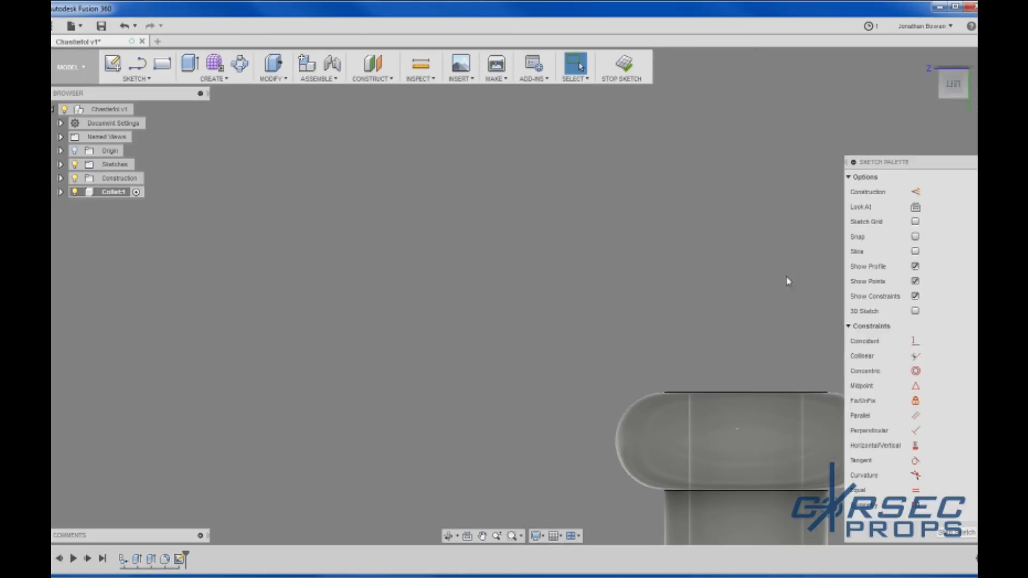
# Sketch a 90 mm vertical line outward from the midpoint of the collar's end face
pyautogui.press('l')
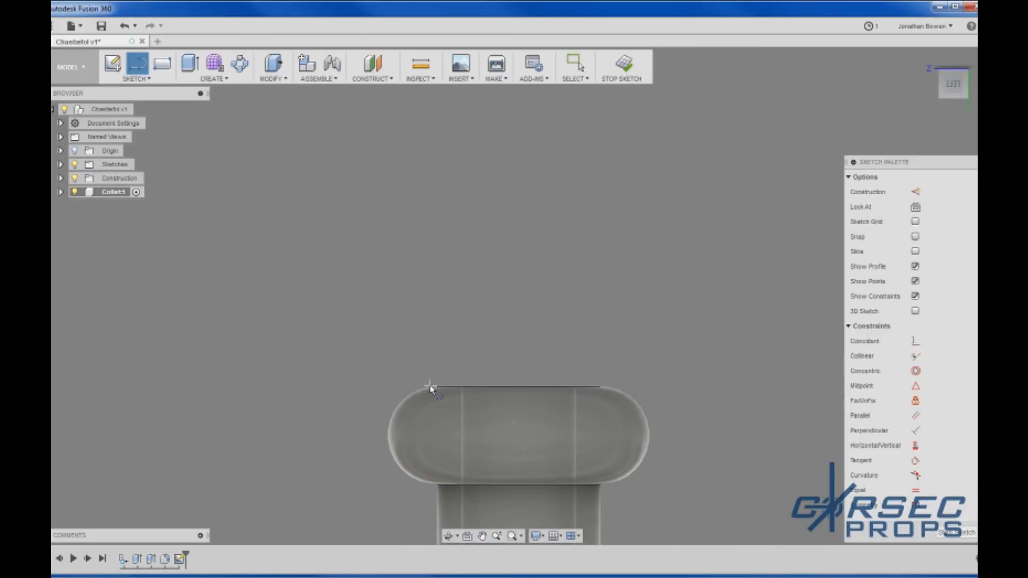
pyautogui.click(518, 390)
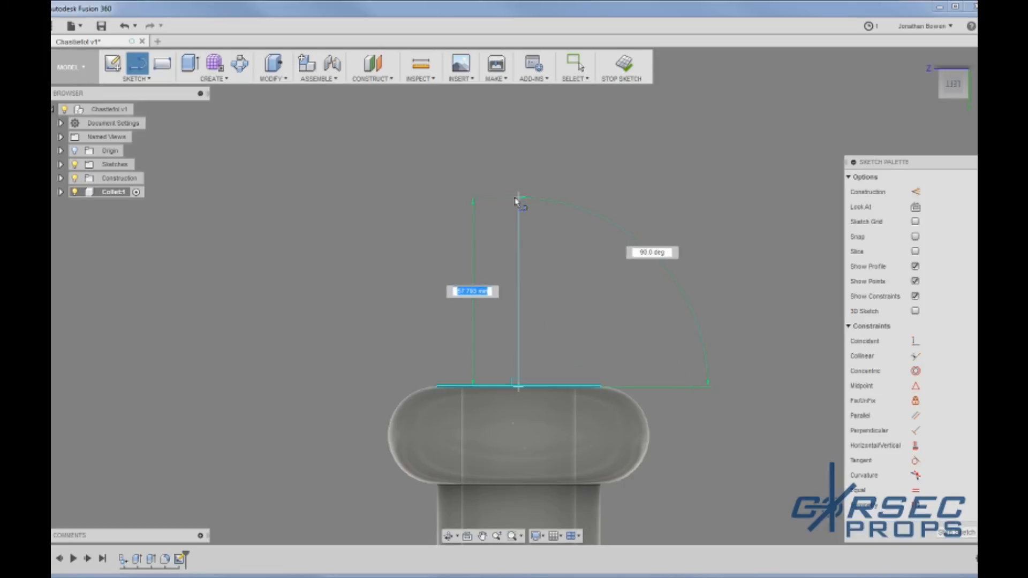
pyautogui.write('90')
pyautogui.press('Return')
pyautogui.press('Escape')
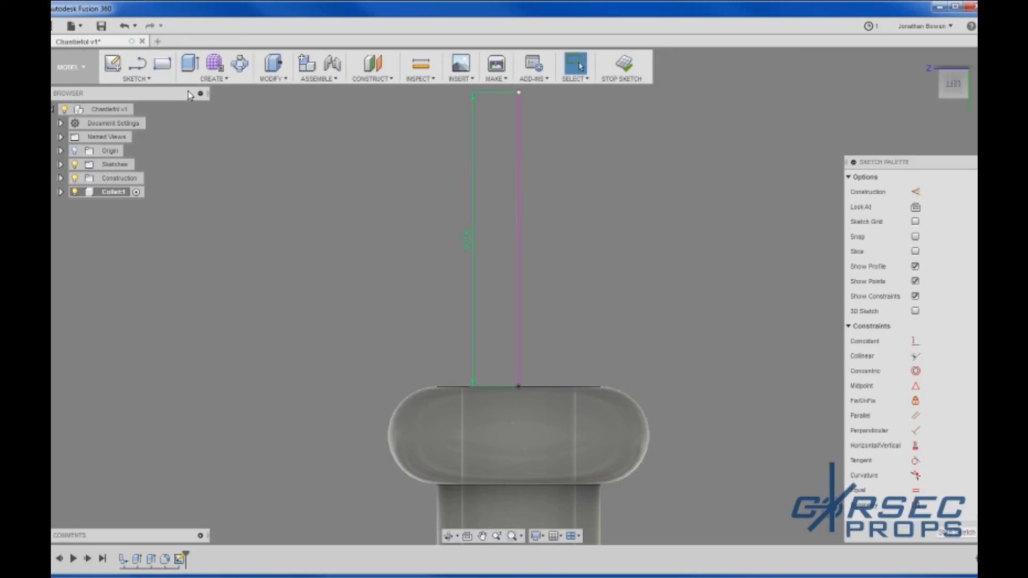
pyautogui.click(239, 81)
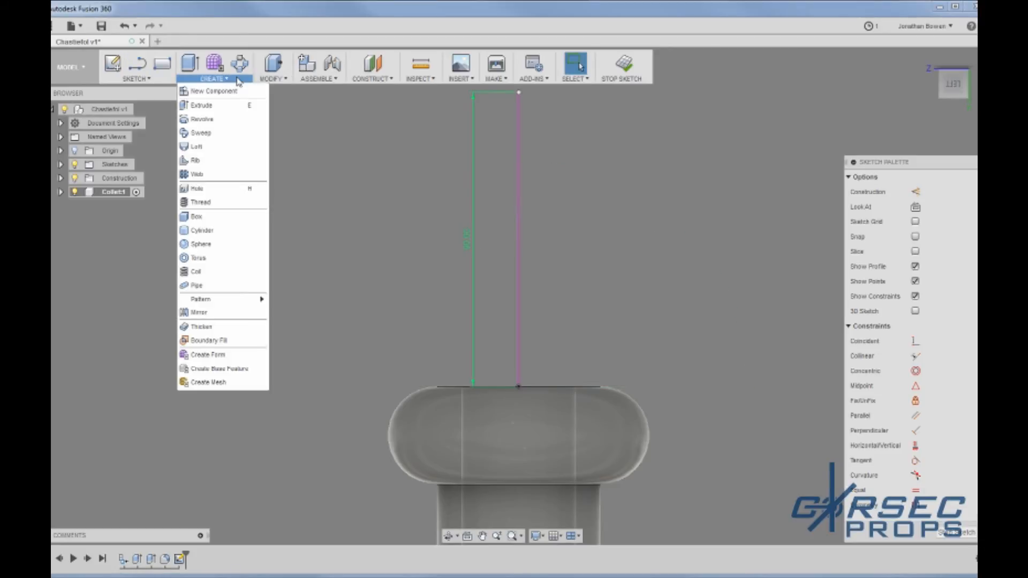
pyautogui.click(297, 146)
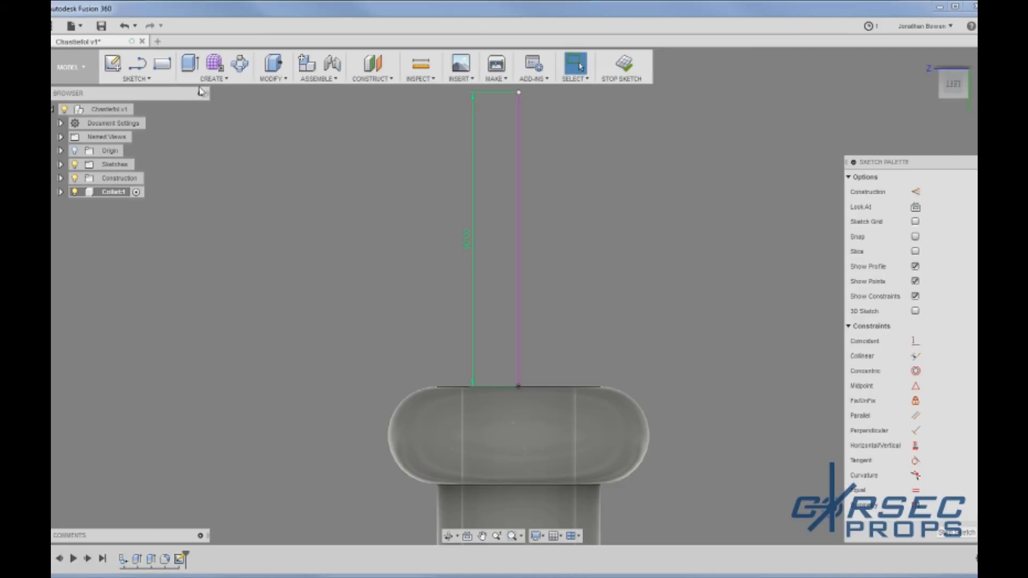
pyautogui.click(133, 79)
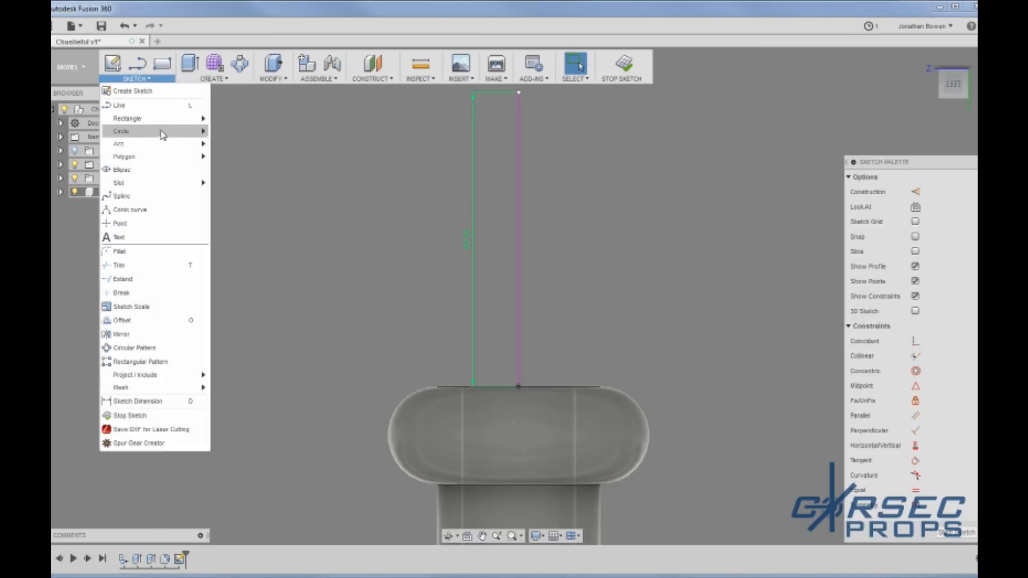
pyautogui.moveTo(160, 143)
pyautogui.click(237, 152)
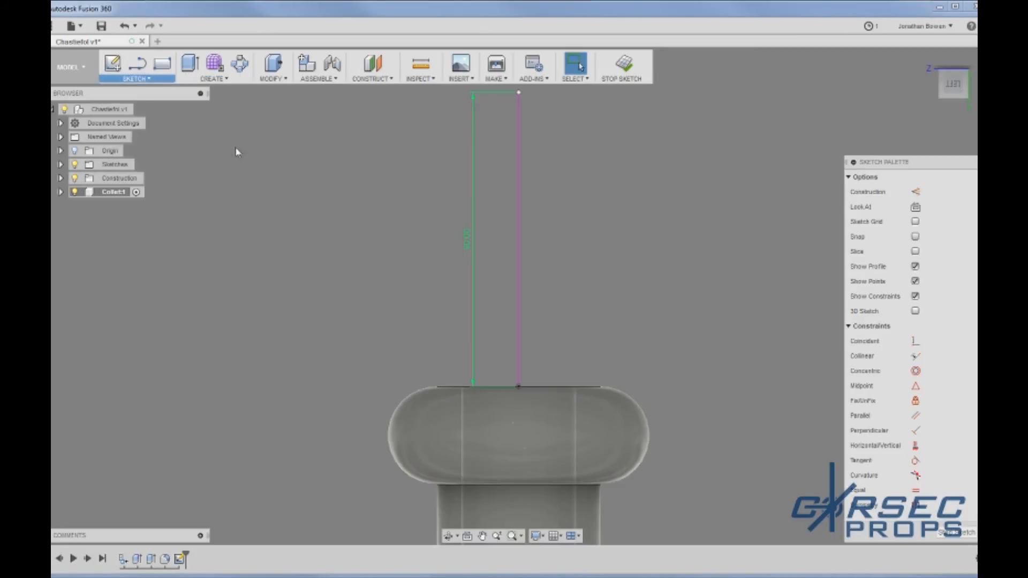
pyautogui.click(518, 93)
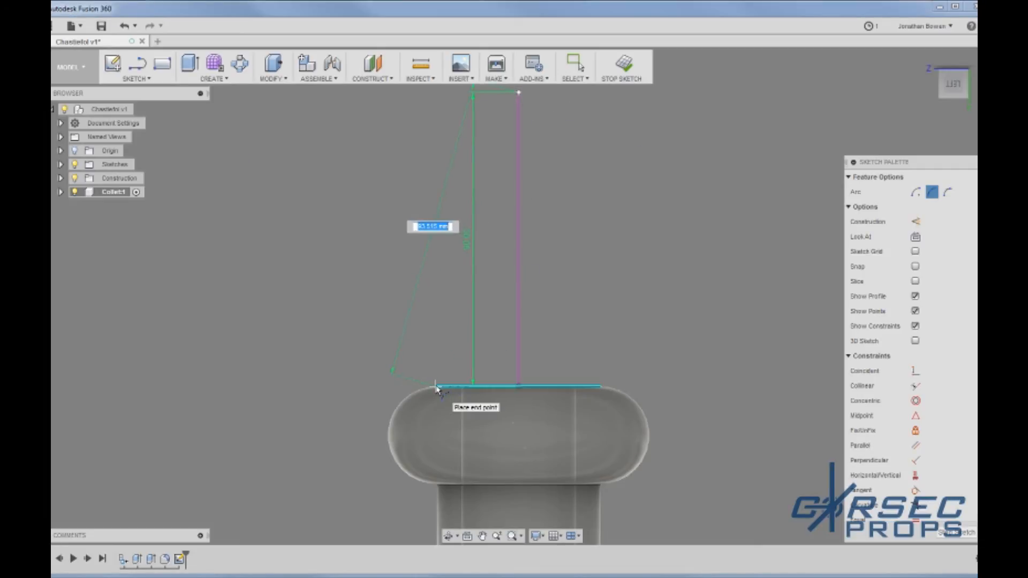
pyautogui.scroll(5, 437, 388)
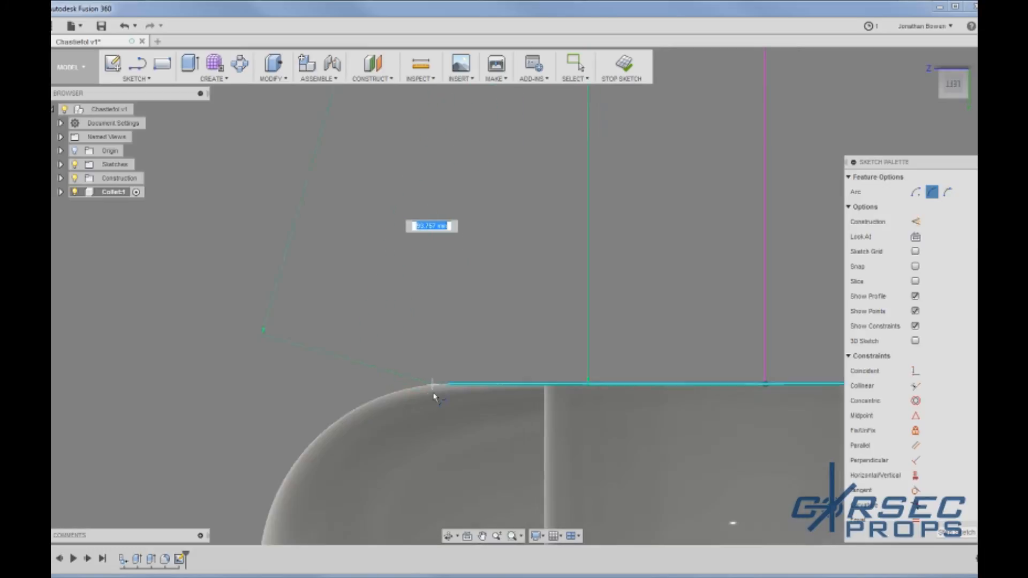
pyautogui.scroll(2, 435, 396)
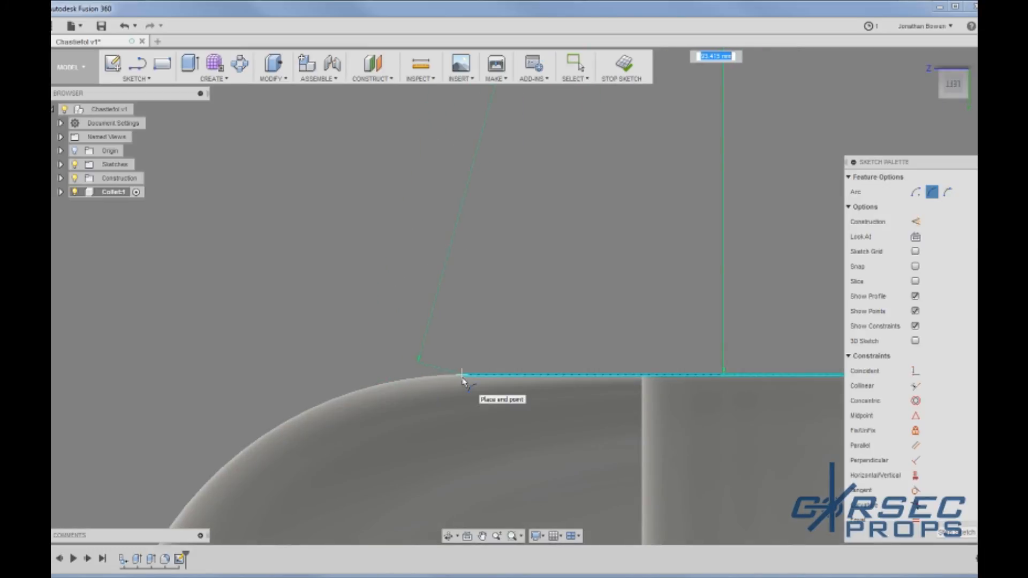
pyautogui.press('Escape')
# Project the straight edge of the collar's end face into the sketch
pyautogui.press('p')
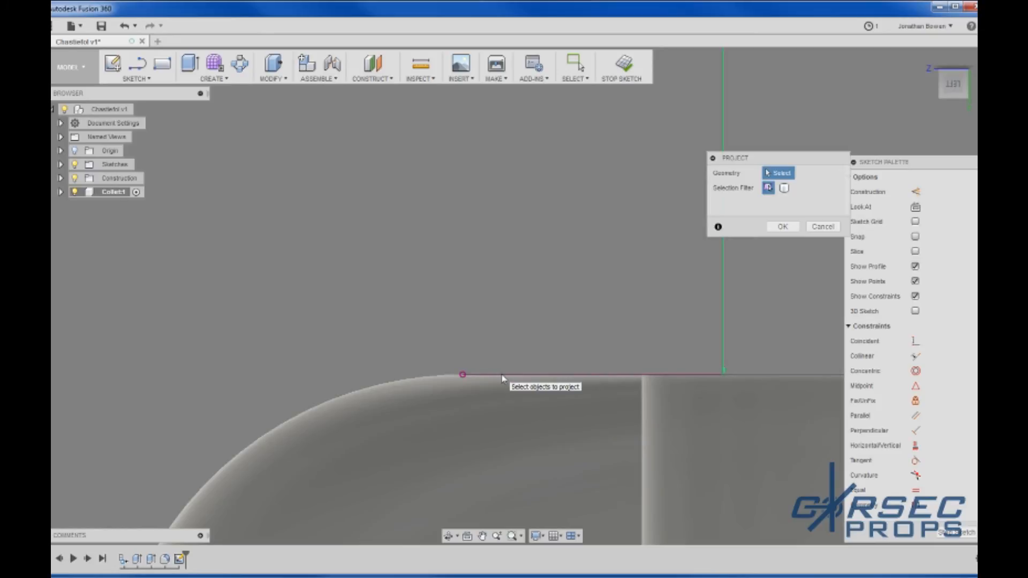
pyautogui.scroll(-2, 501, 378)
pyautogui.click(501, 376)
pyautogui.click(783, 226)
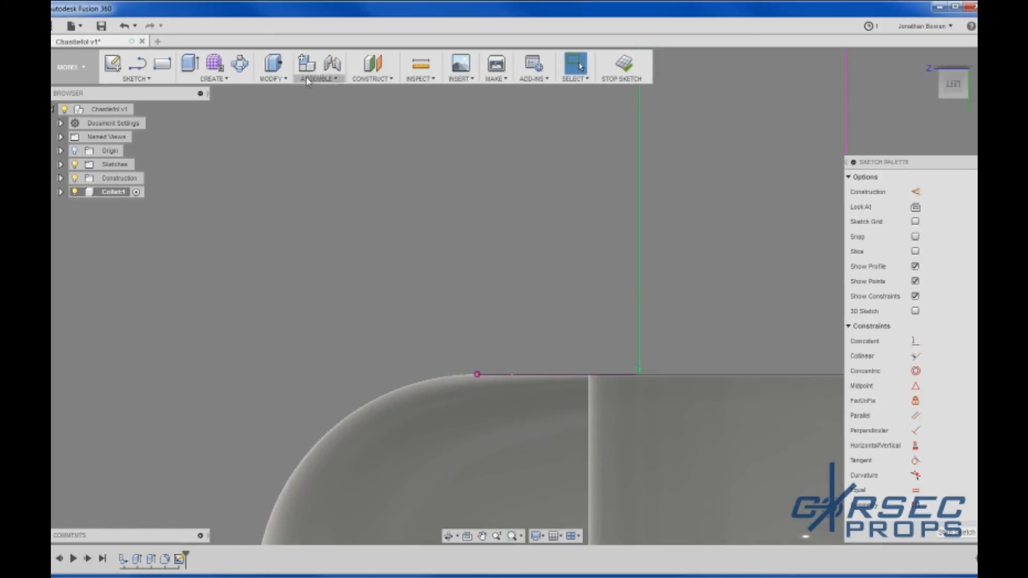
# Draw a three-point arc from the projected edge's outer endpoint to the free end of the 90 mm line, bulging slightly outward, and finish the sketch
pyautogui.click(138, 78)
pyautogui.moveTo(138, 144)
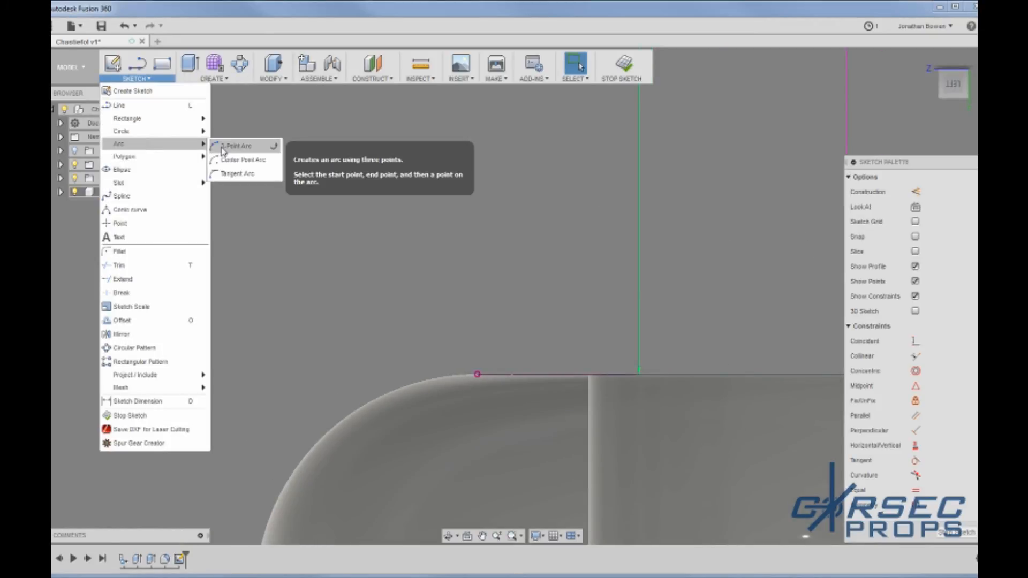
pyautogui.click(223, 150)
pyautogui.click(477, 375)
pyautogui.scroll(-2, 503, 429)
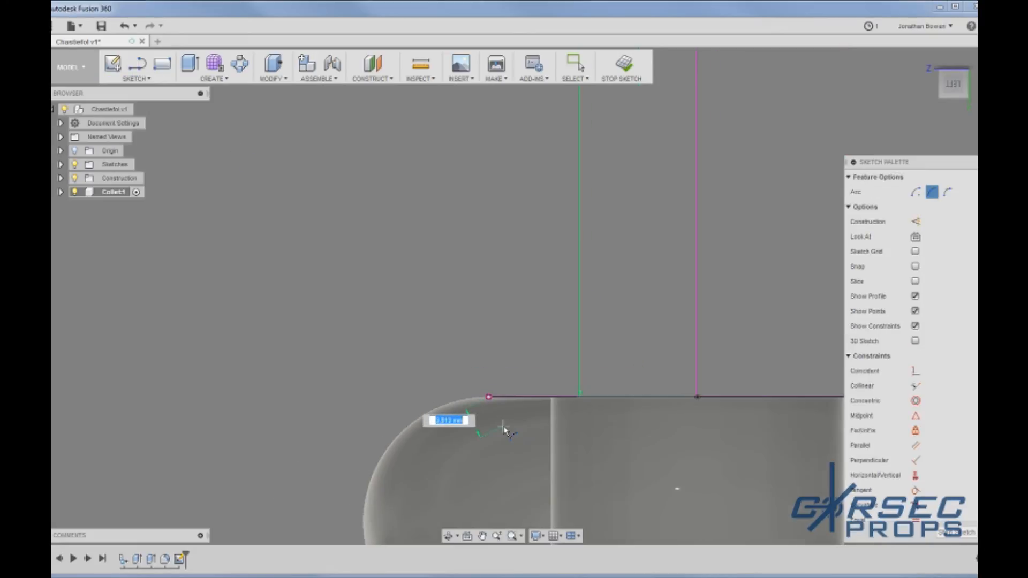
pyautogui.scroll(-5, 503, 427)
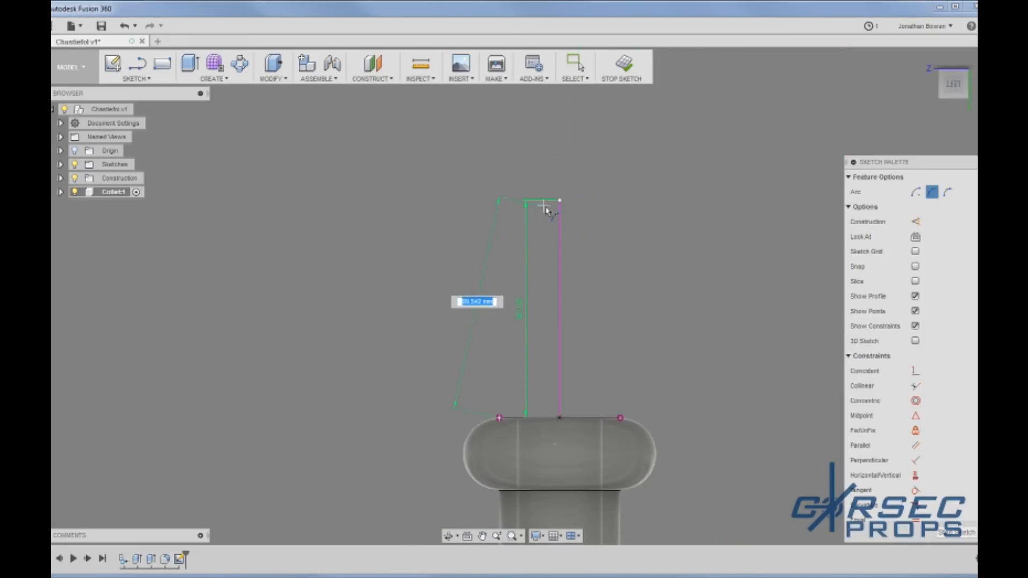
pyautogui.click(559, 201)
pyautogui.scroll(3, 502, 370)
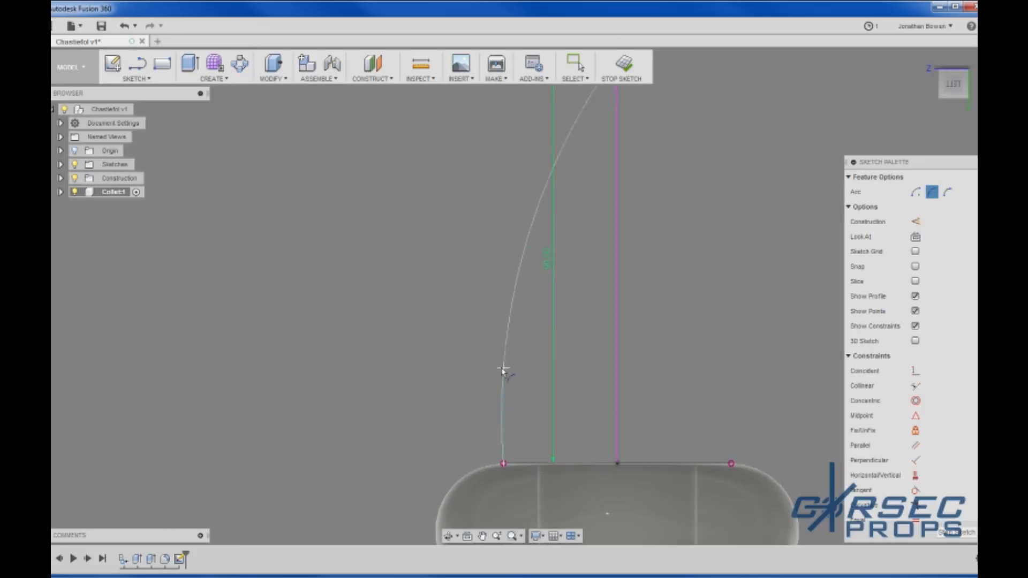
pyautogui.scroll(-2, 503, 369)
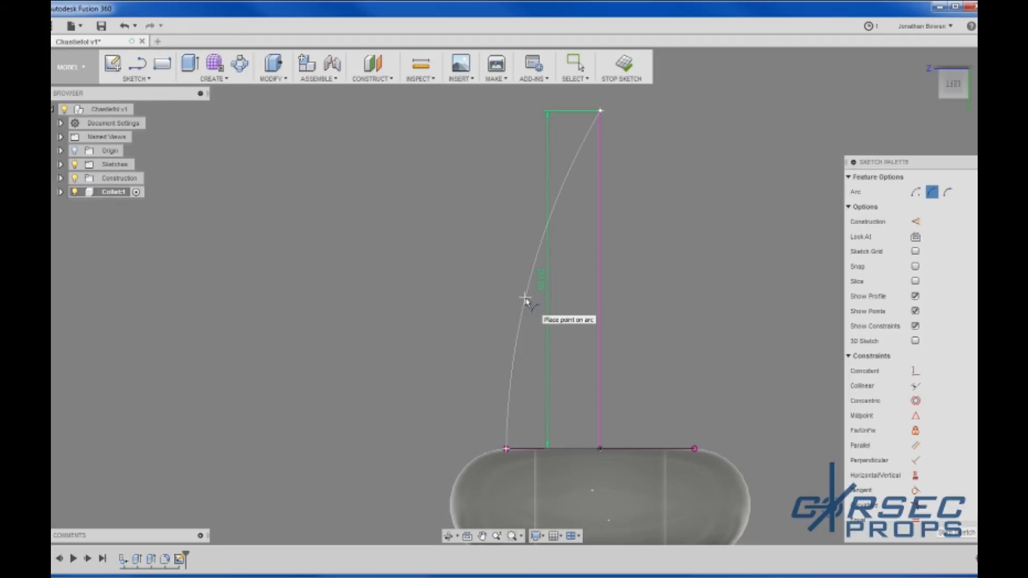
pyautogui.click(525, 299)
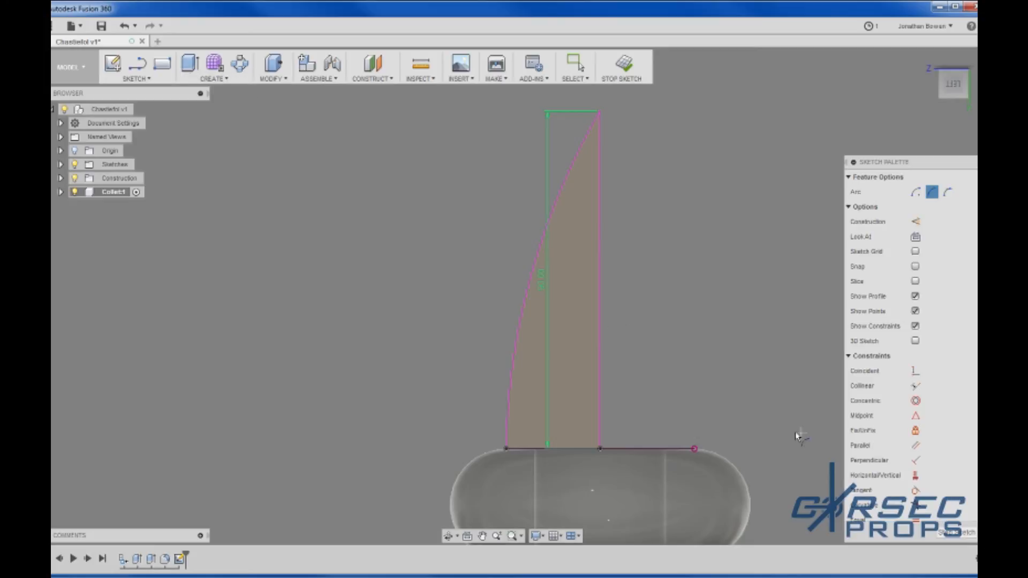
pyautogui.click(945, 538)
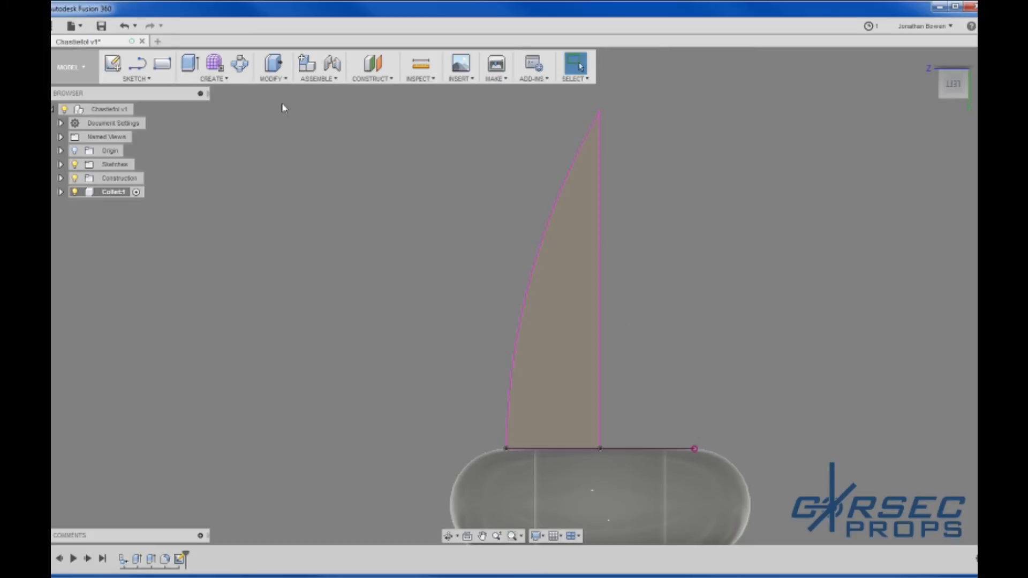
# Revolve the curved half profile 360 degrees around the 90 mm line, joining it to the collet body
pyautogui.click(213, 80)
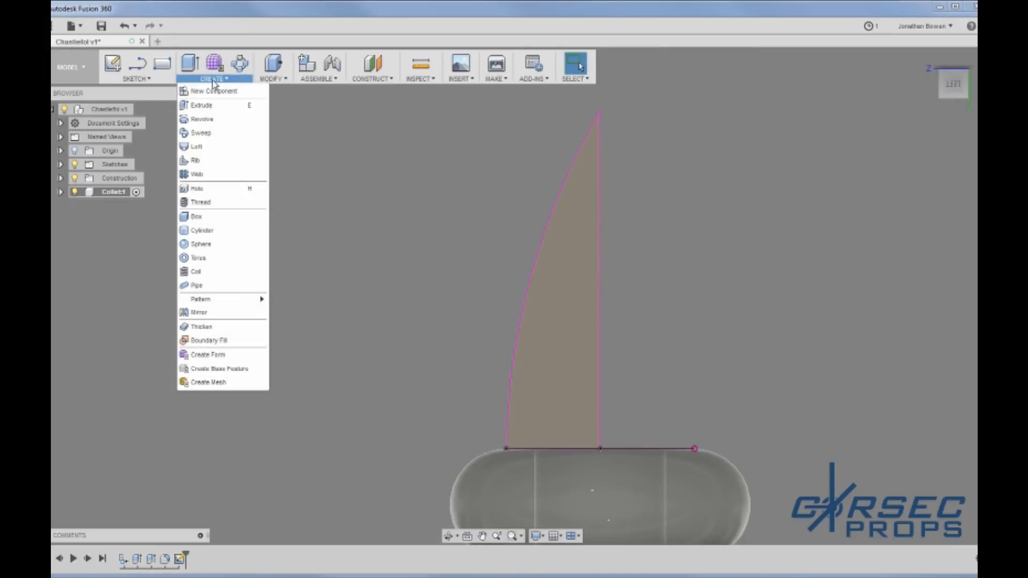
pyautogui.click(217, 127)
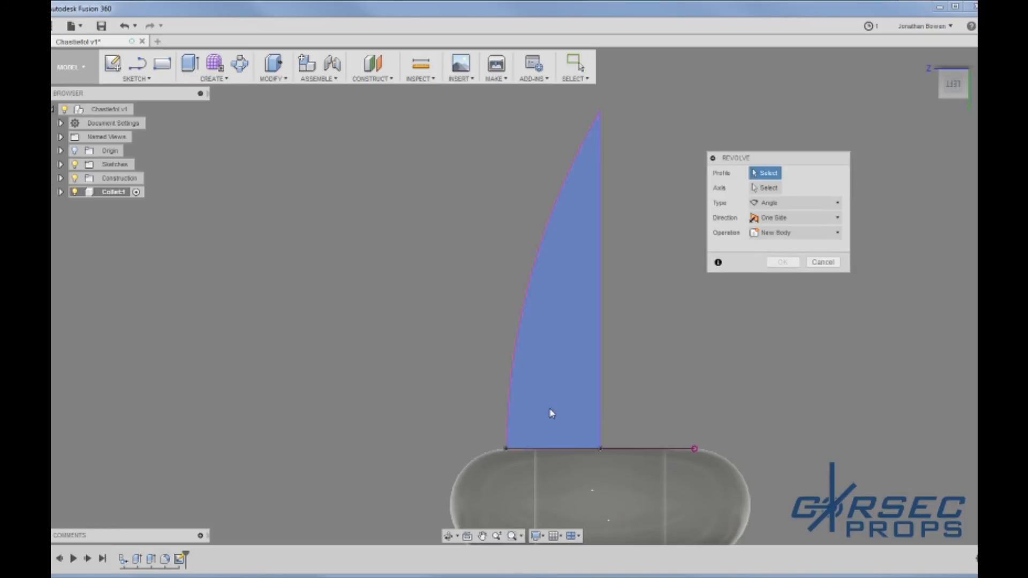
pyautogui.click(576, 343)
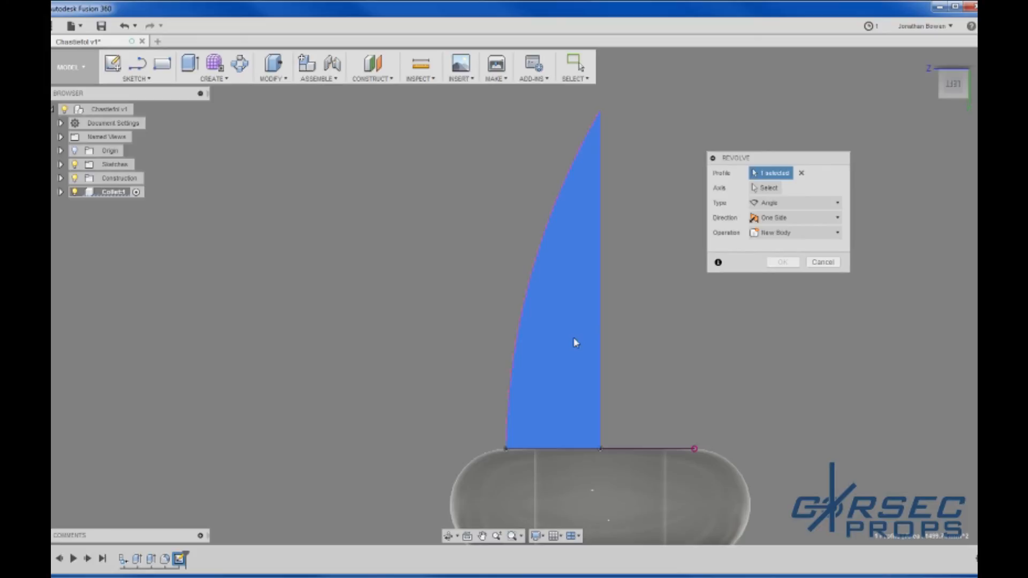
pyautogui.click(765, 187)
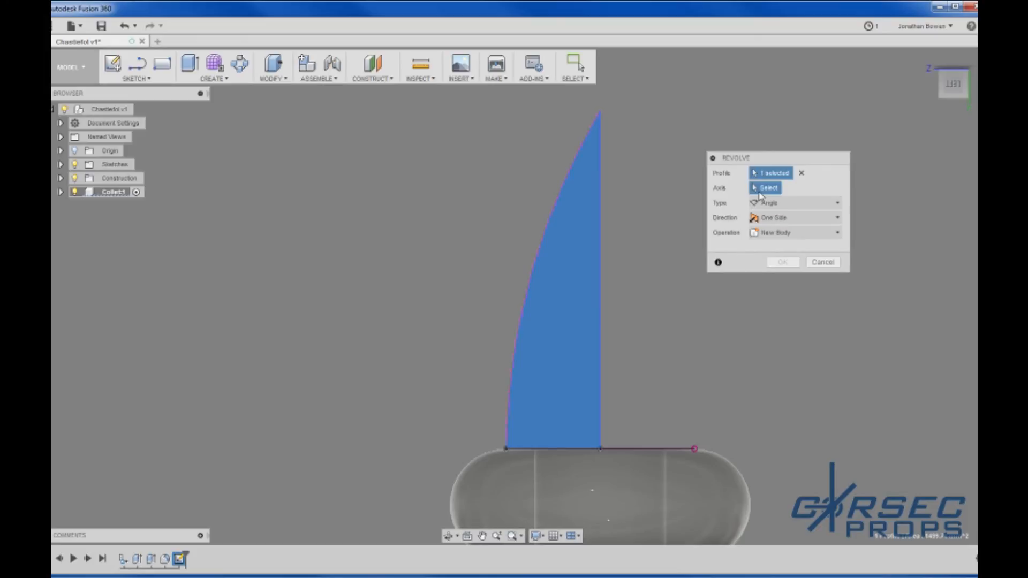
pyautogui.click(601, 269)
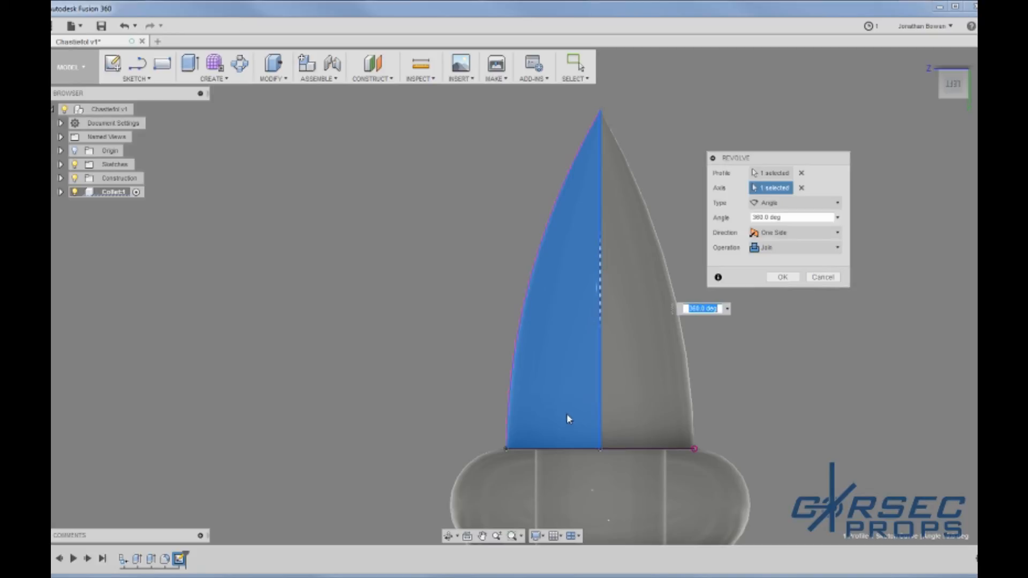
pyautogui.scroll(-5, 578, 427)
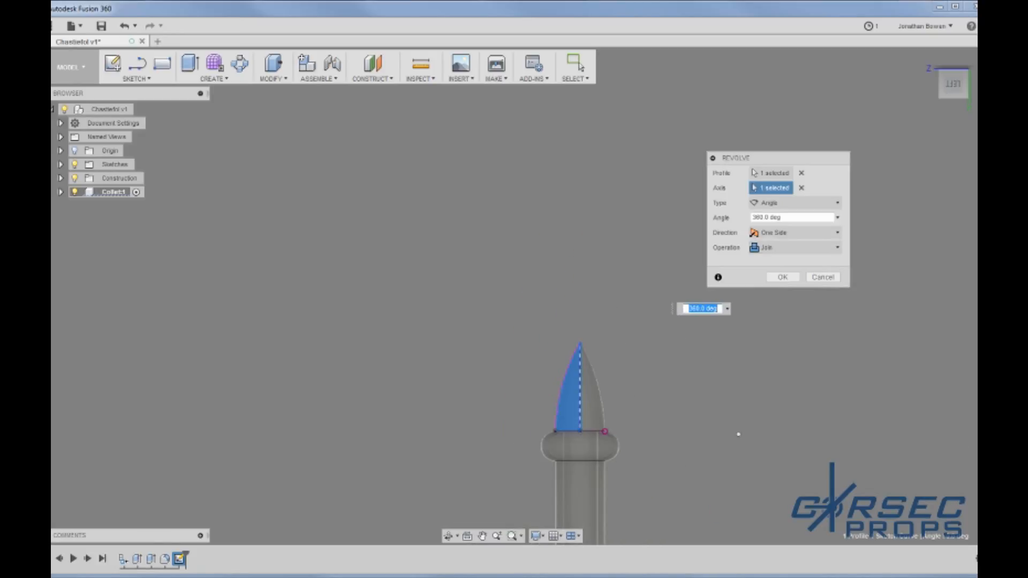
pyautogui.scroll(5, 559, 423)
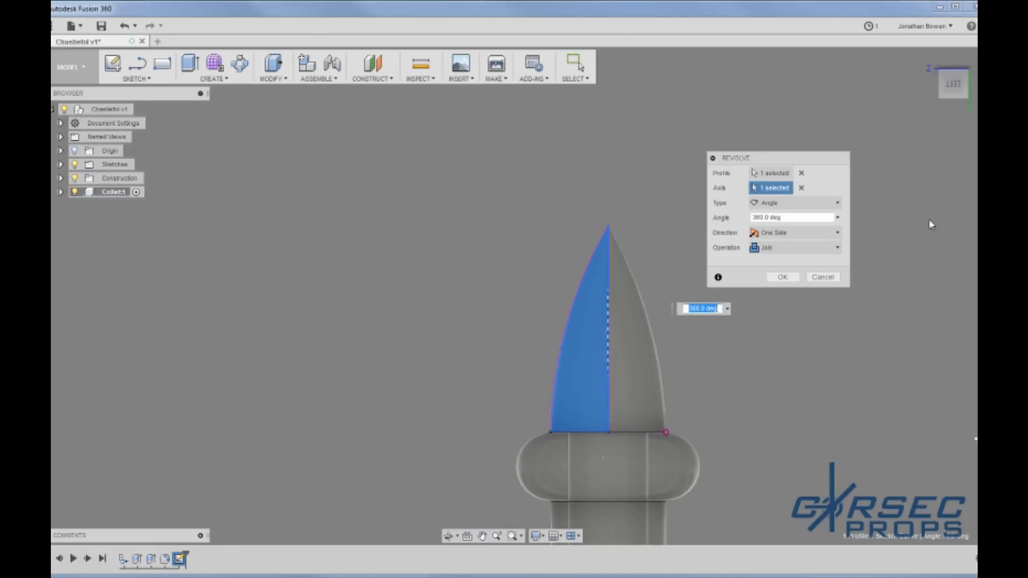
pyautogui.click(783, 276)
# Examine the pointed tip, its junction with the collar and the whole collet from several angles
pyautogui.scroll(-5, 624, 426)
pyautogui.keyDown('shift'); pyautogui.moveTo(624, 424); pyautogui.dragTo(583, 463, button='middle'); pyautogui.keyUp('shift')
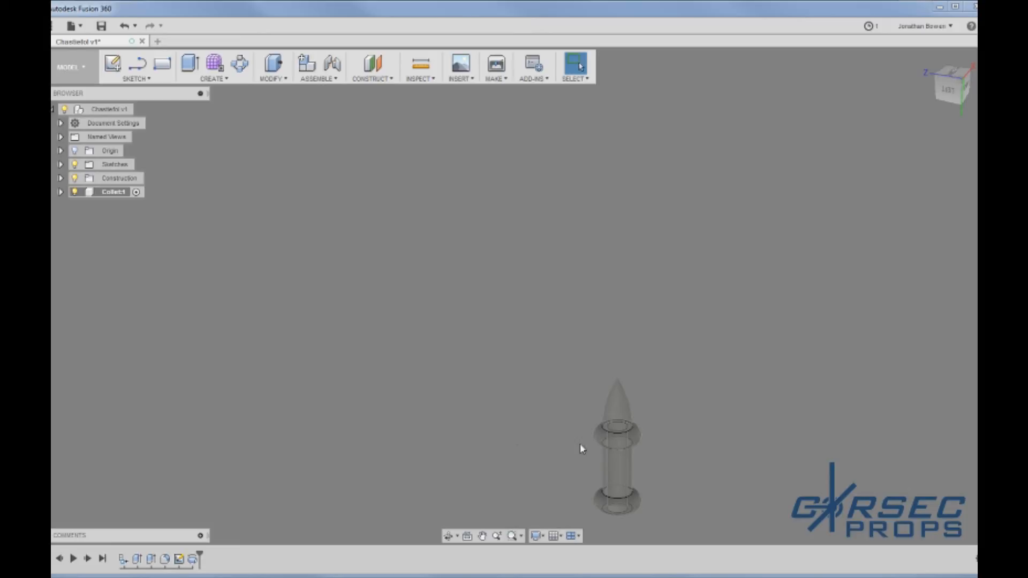
pyautogui.click(671, 317)
pyautogui.scroll(-3, 664, 310)
pyautogui.scroll(7, 652, 431)
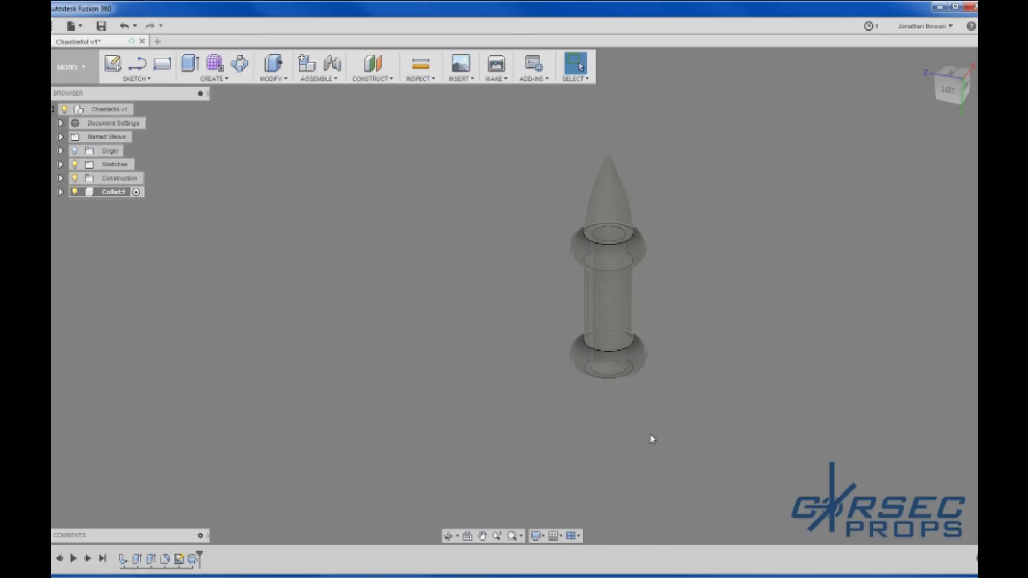
pyautogui.scroll(-3, 523, 412)
pyautogui.keyDown('shift'); pyautogui.moveTo(516, 386); pyautogui.dragTo(628, 379, button='middle'); pyautogui.keyUp('shift')
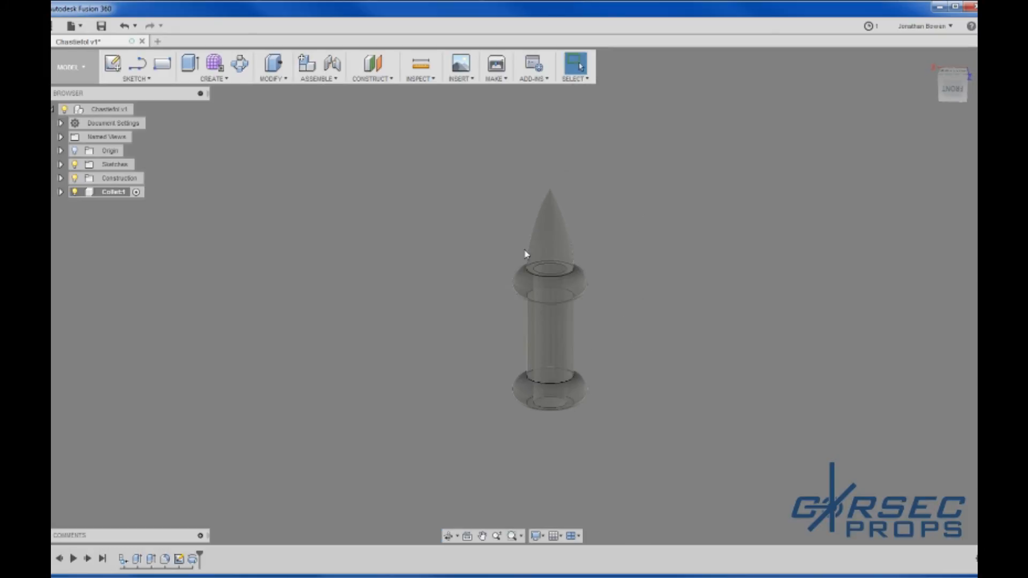
pyautogui.scroll(5, 527, 252)
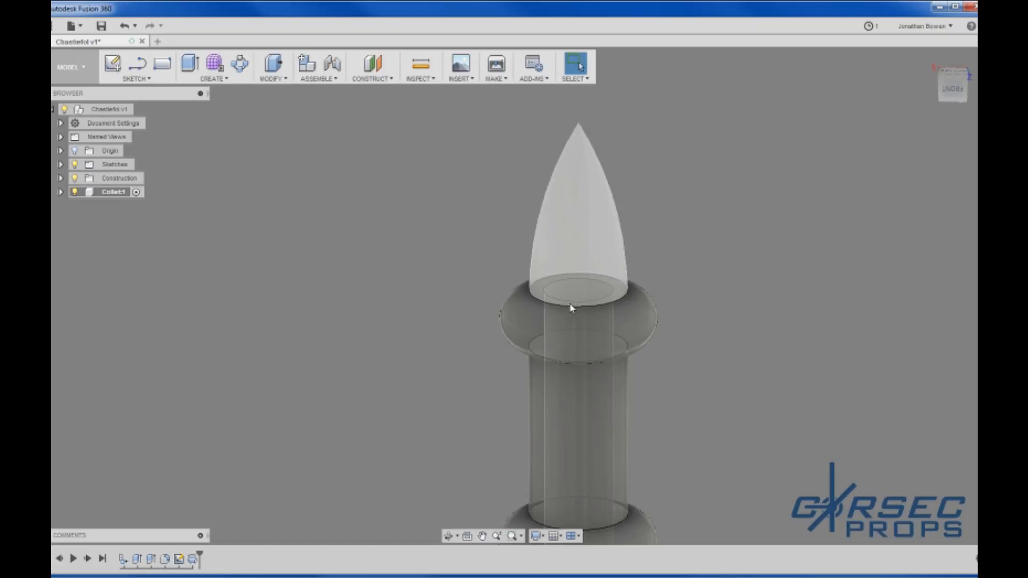
pyautogui.scroll(-4, 570, 307)
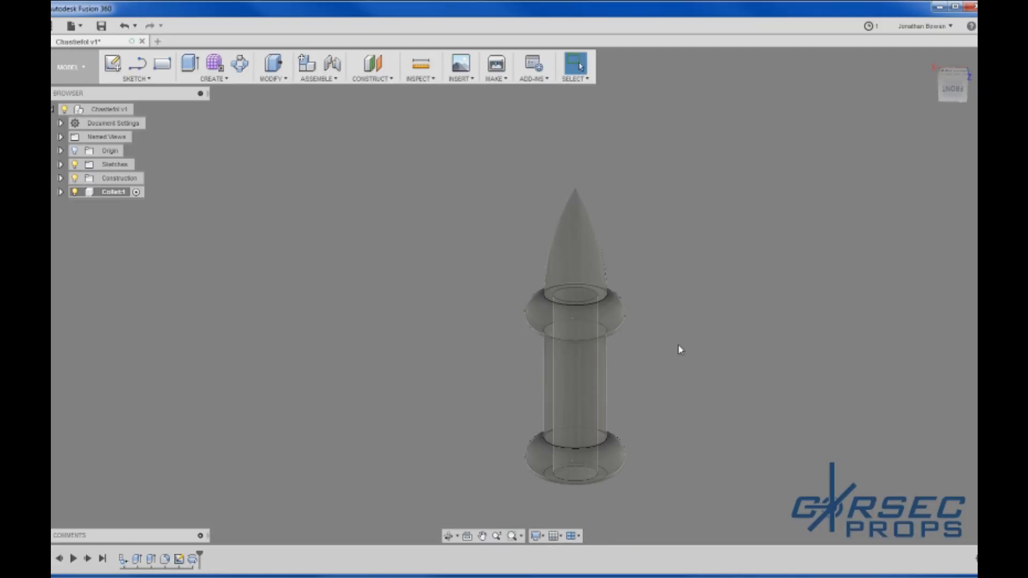